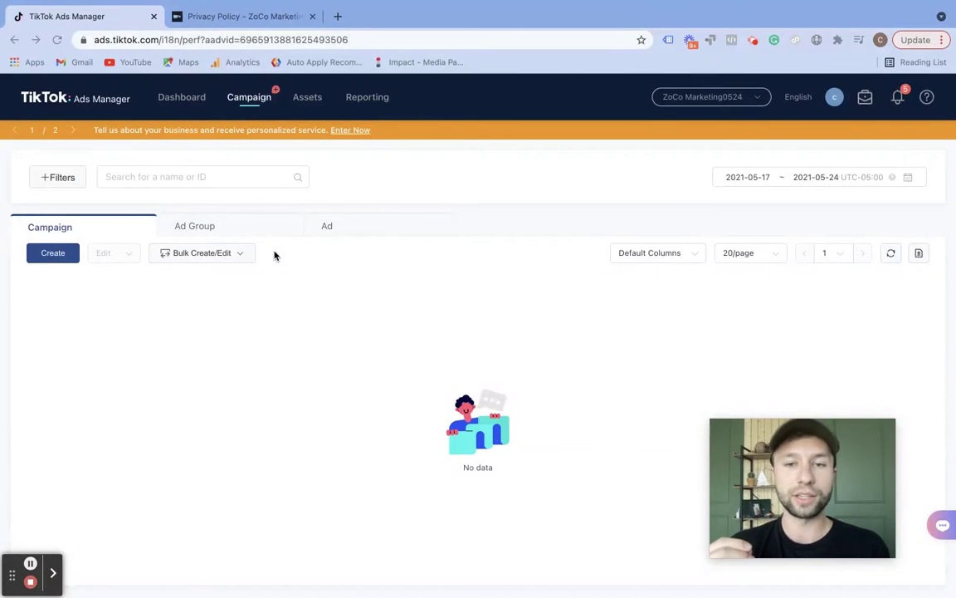
- Start a new campaign and pick the Lead Generation objective, continuing the existing draft
left_click(251, 101)
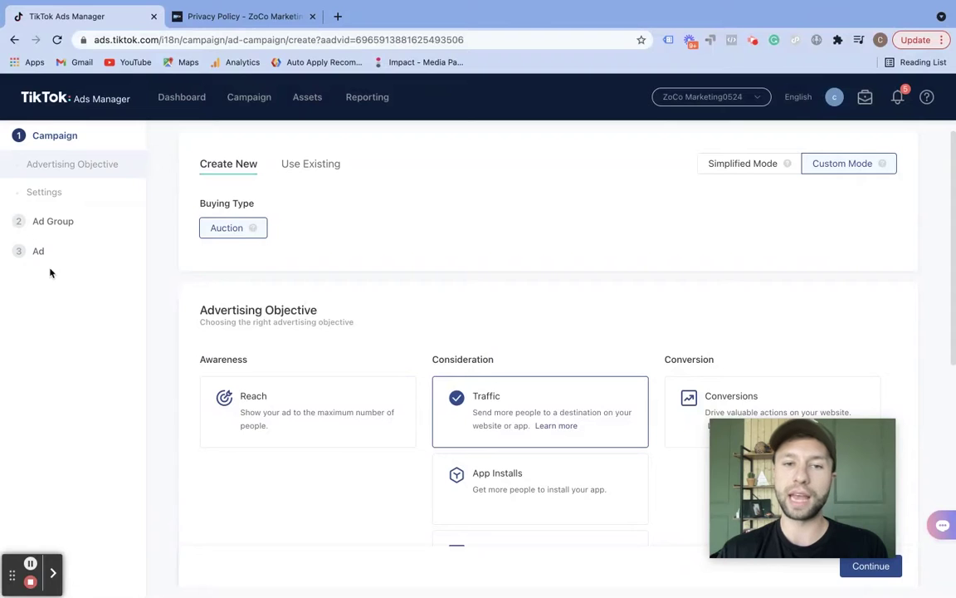
mouse_move(749, 421)
left_click_drag(748, 421, 772, 212)
scroll(581, 329, "down", 2)
scroll(355, 337, "up", 1)
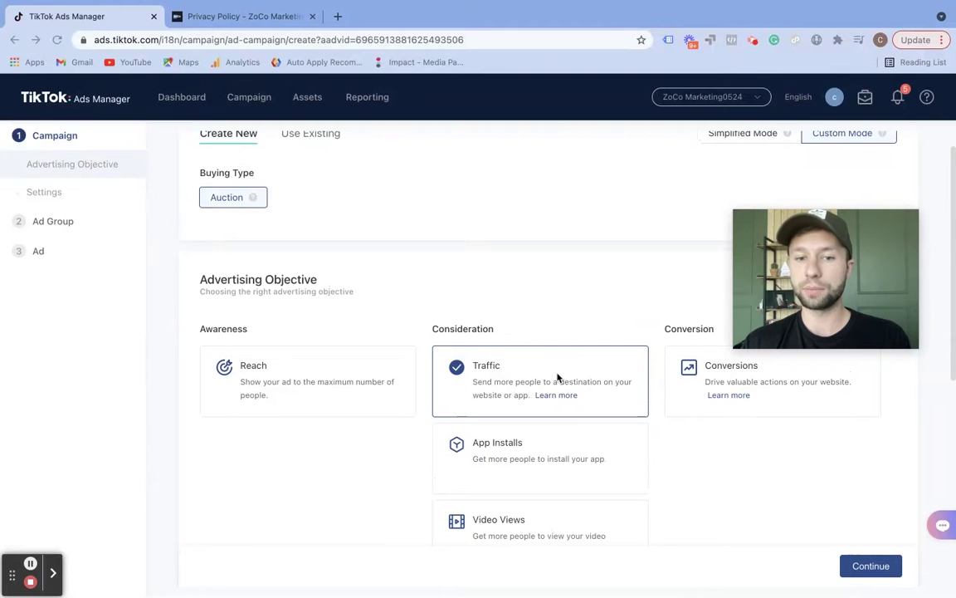
scroll(557, 378, "down", 4)
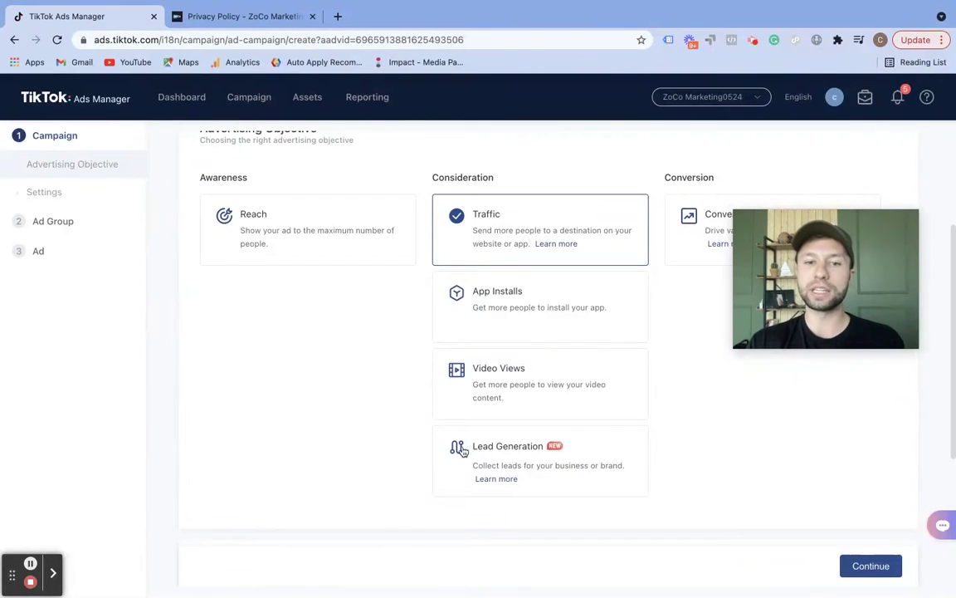
left_click(543, 453)
left_click(554, 235)
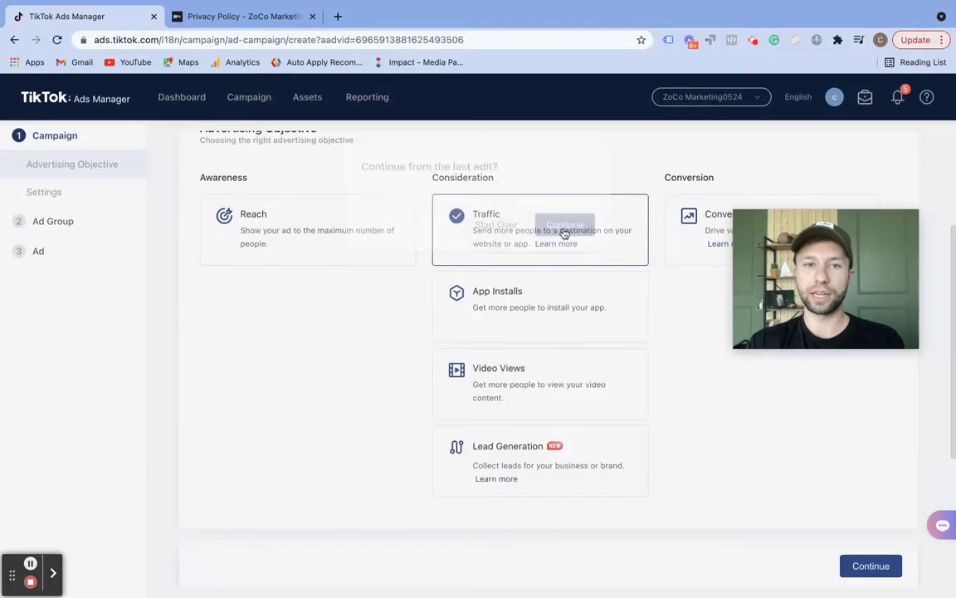
left_click_drag(834, 263, 834, 396)
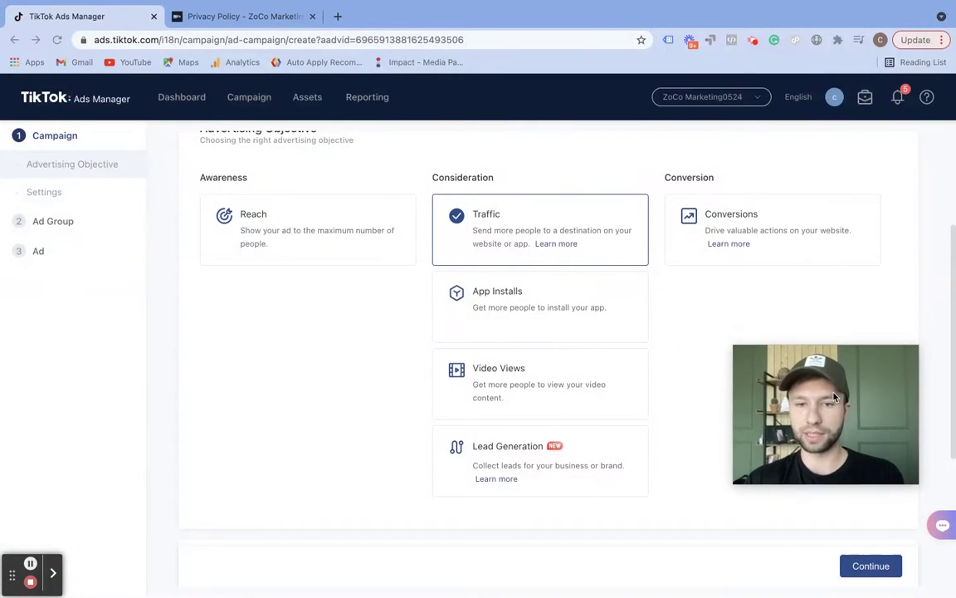
left_click(509, 450)
- Rename the campaign to 'Test Lead Gen'
scroll(747, 523, "down", 1)
scroll(569, 431, "down", 5)
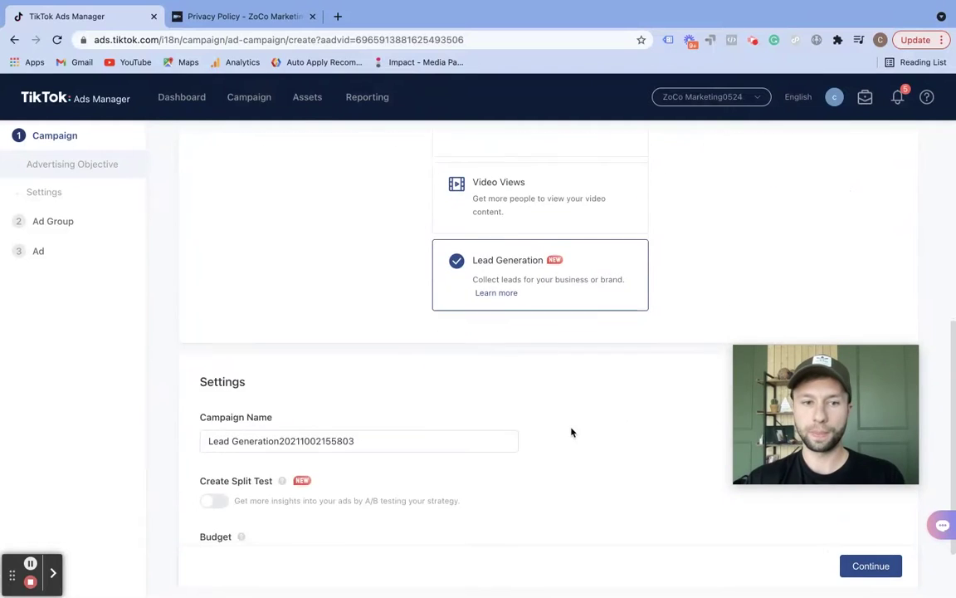
left_click_drag(382, 377, 175, 376)
type("Test Lead Gen")
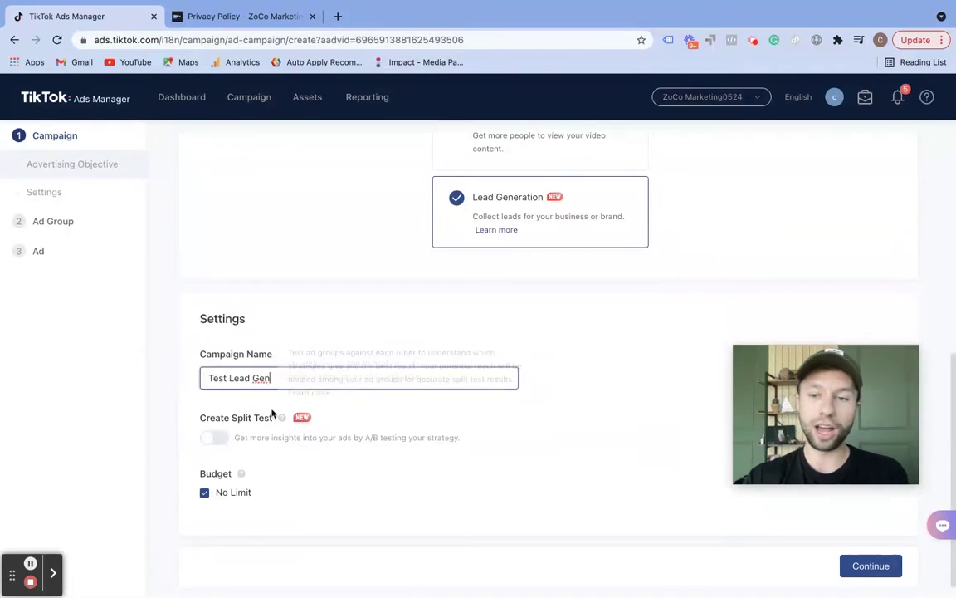
- Replace No Limit with a 100 USD daily budget and continue to the ad group
left_click(206, 492)
scroll(380, 504, "down", 1)
left_click(321, 488)
type("100")
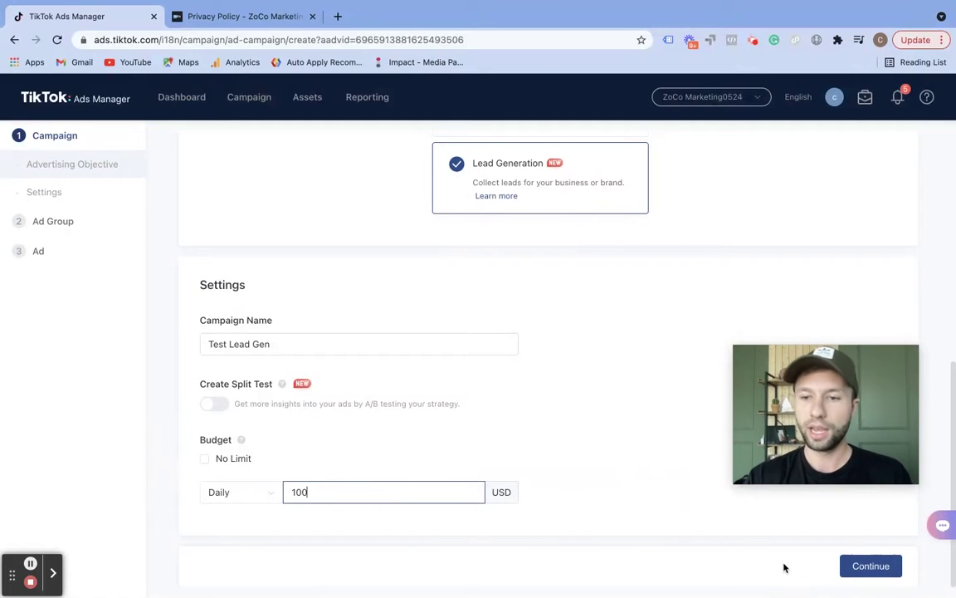
left_click(859, 566)
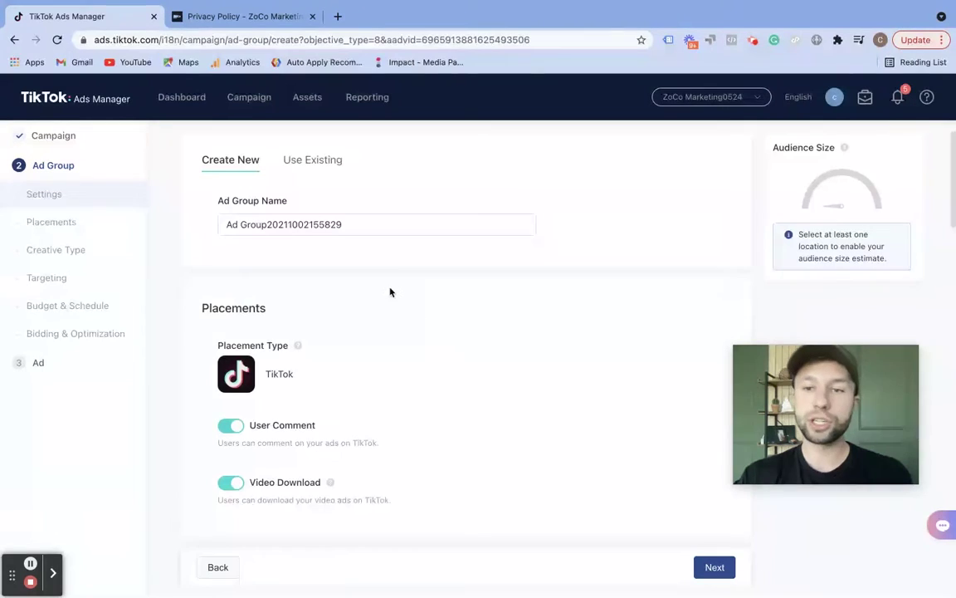
- Replace the default ad group name with 'Test Ad Group' and review Placements and Creative Type
left_click(348, 226)
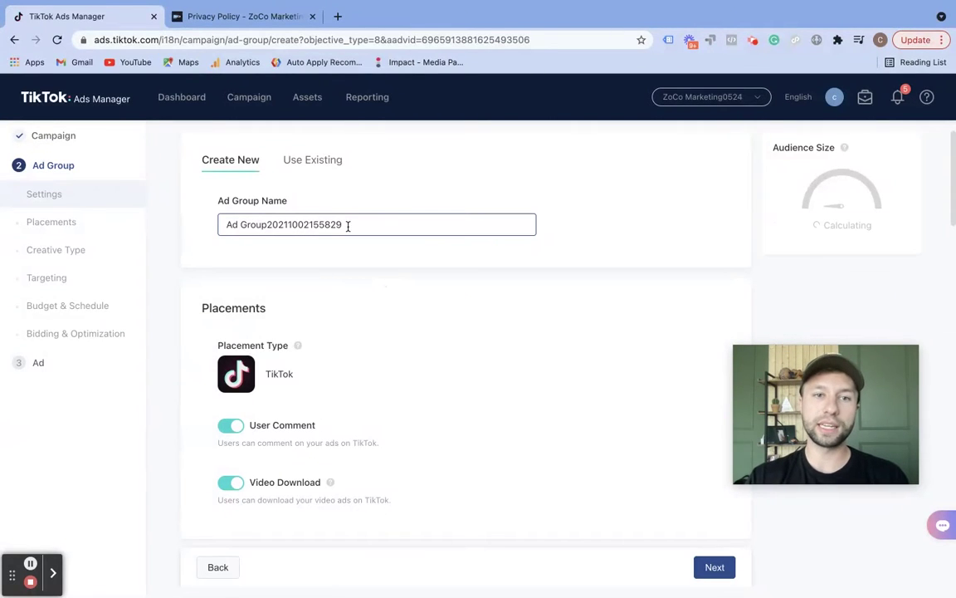
left_click_drag(355, 226, 189, 224)
key("BackSpace")
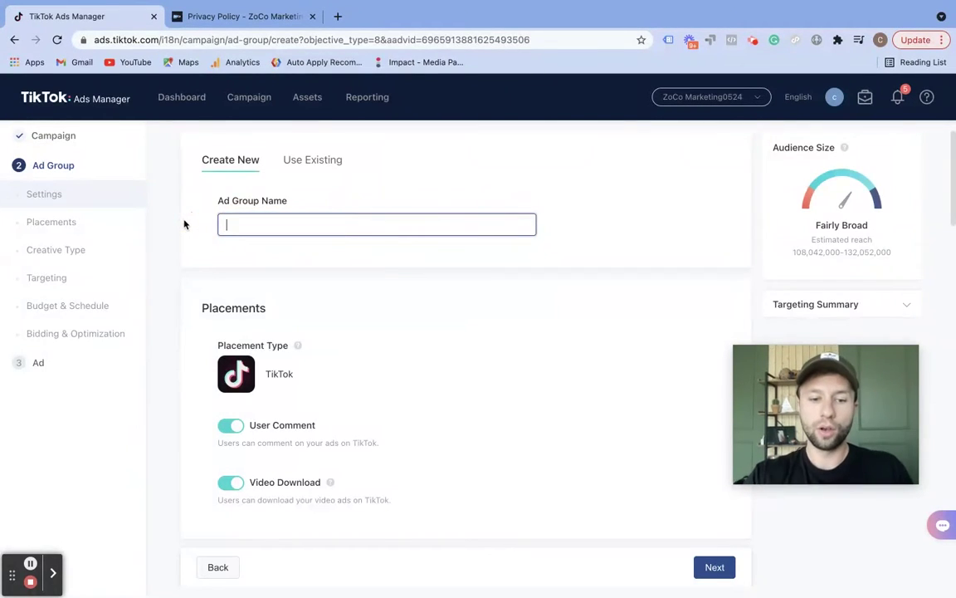
type("Test Ad Group")
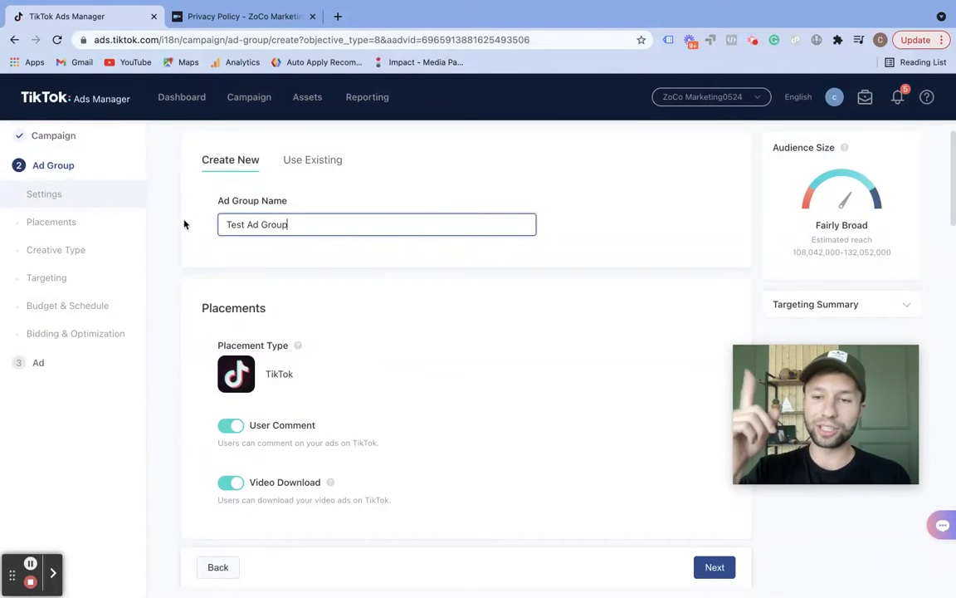
scroll(356, 346, "down", 5)
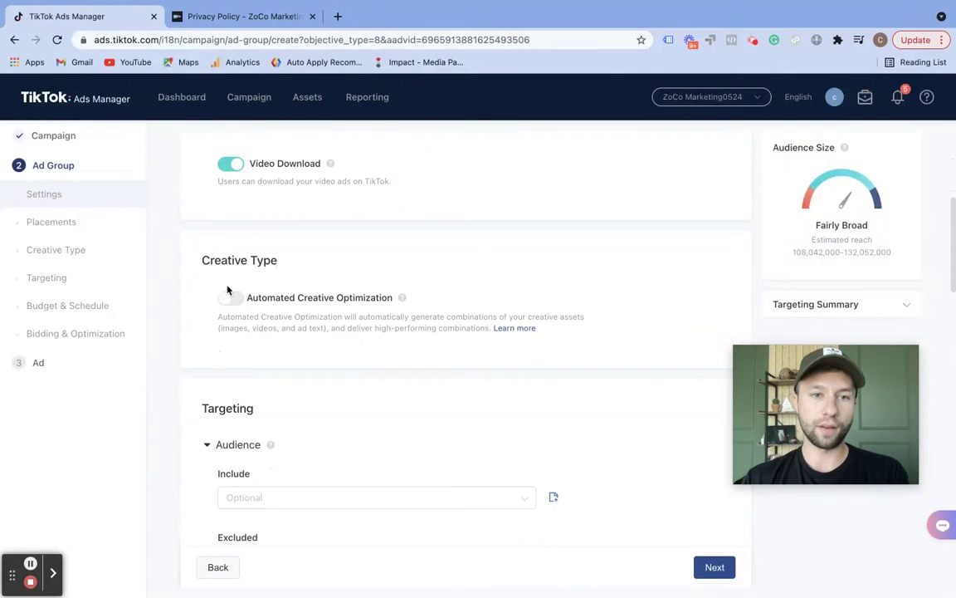
scroll(232, 274, "up", 2)
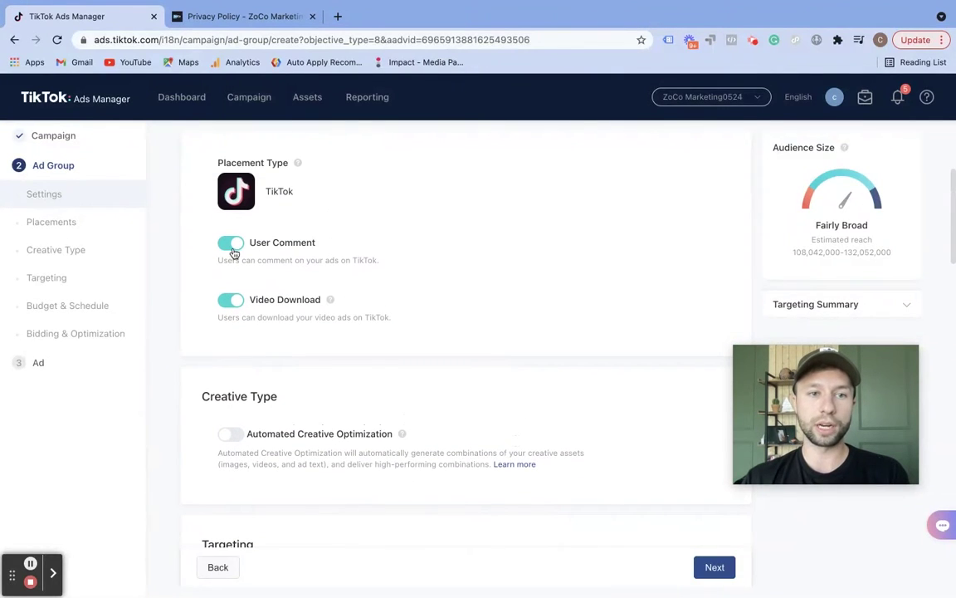
scroll(280, 321, "down", 3)
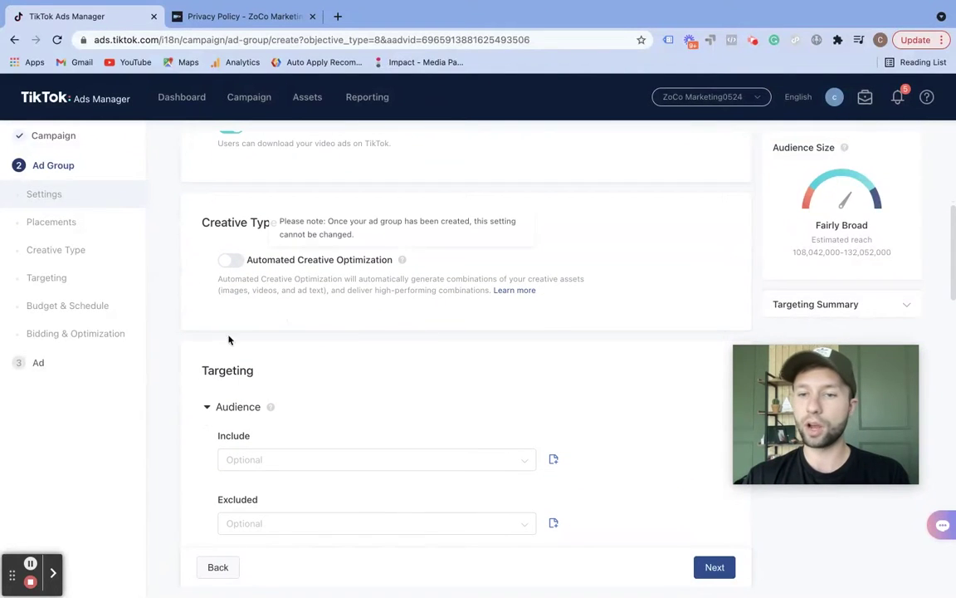
scroll(348, 352, "down", 3)
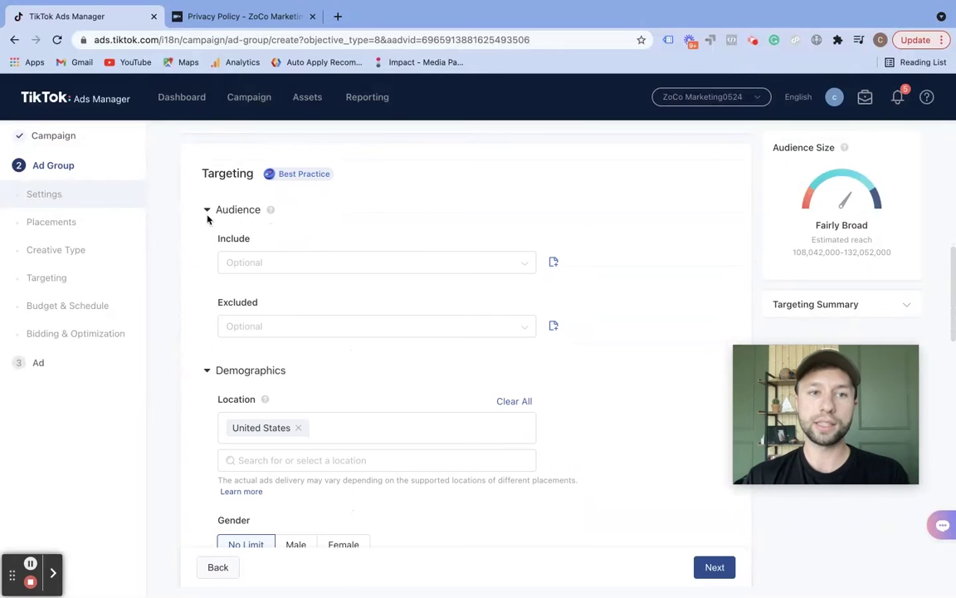
- Limit audience ages to 25-34 and 35-44 by deselecting 18-24, 45-54 and 55+
left_click(207, 211)
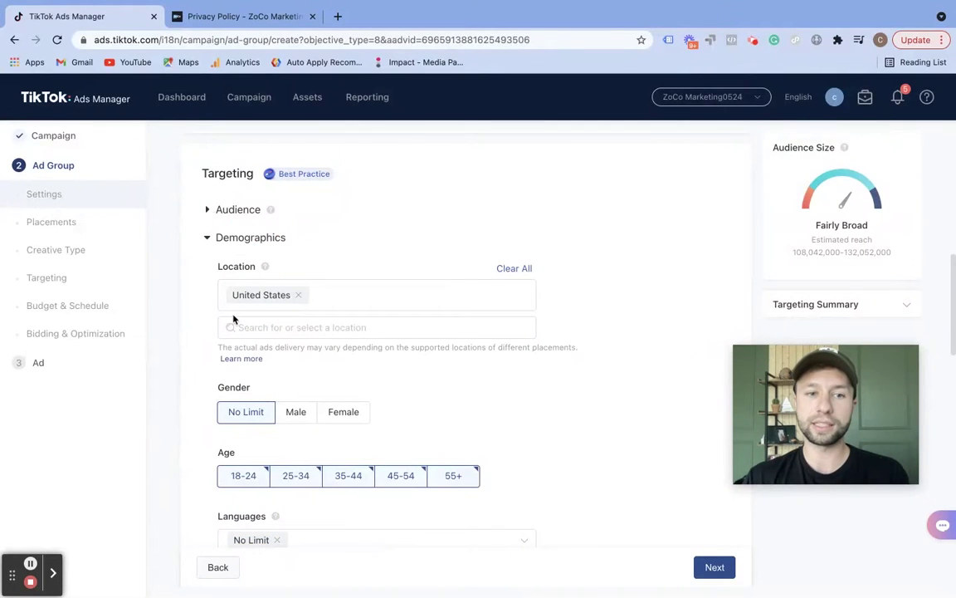
scroll(259, 327, "down", 1)
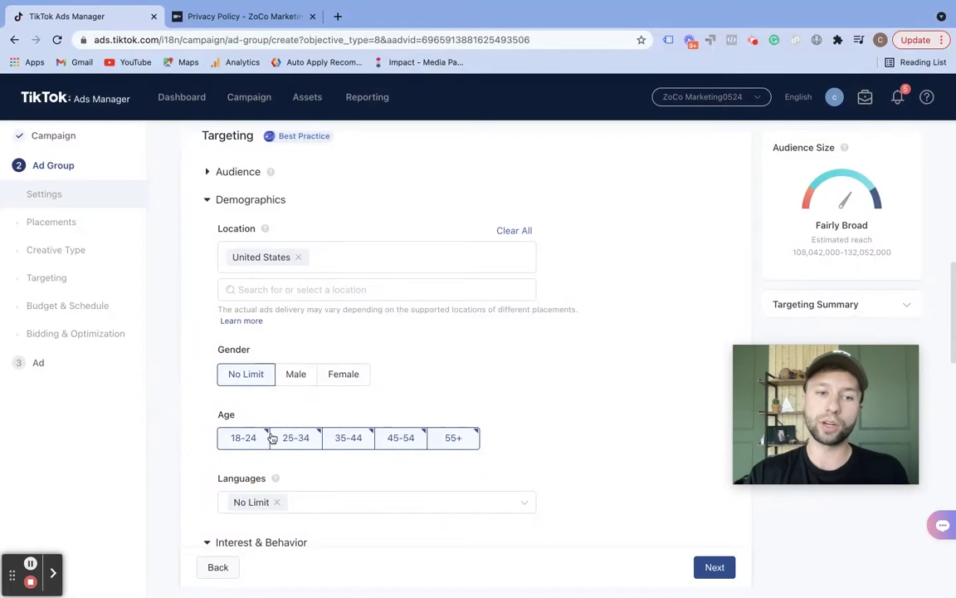
left_click(246, 441)
left_click(384, 448)
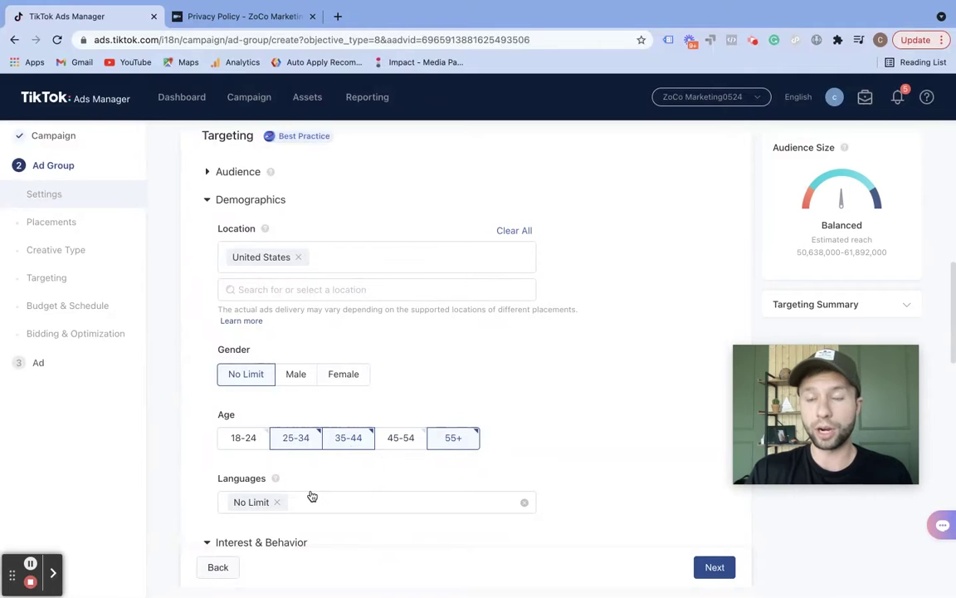
left_click(462, 448)
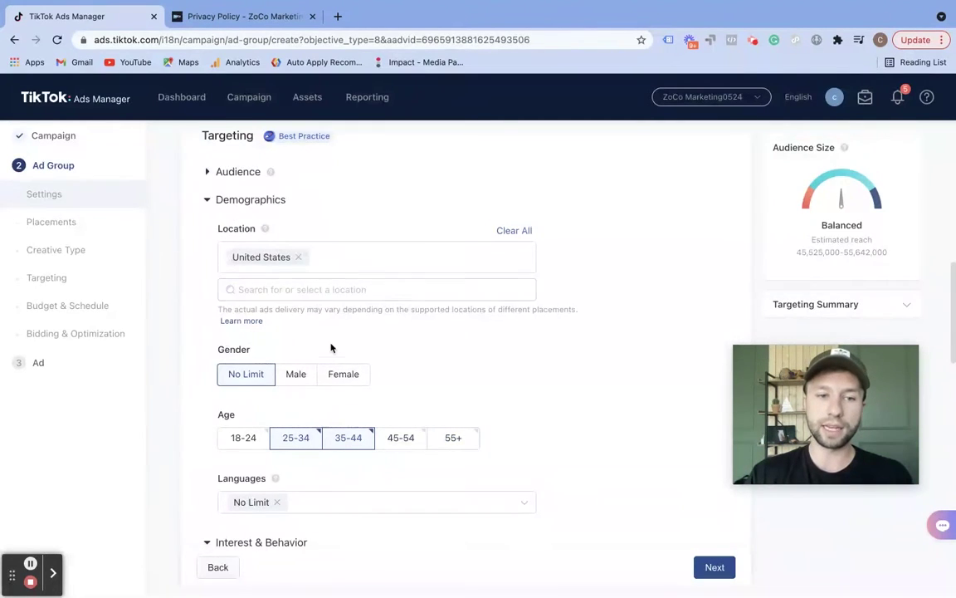
- Set the target language to English
scroll(331, 347, "down", 5)
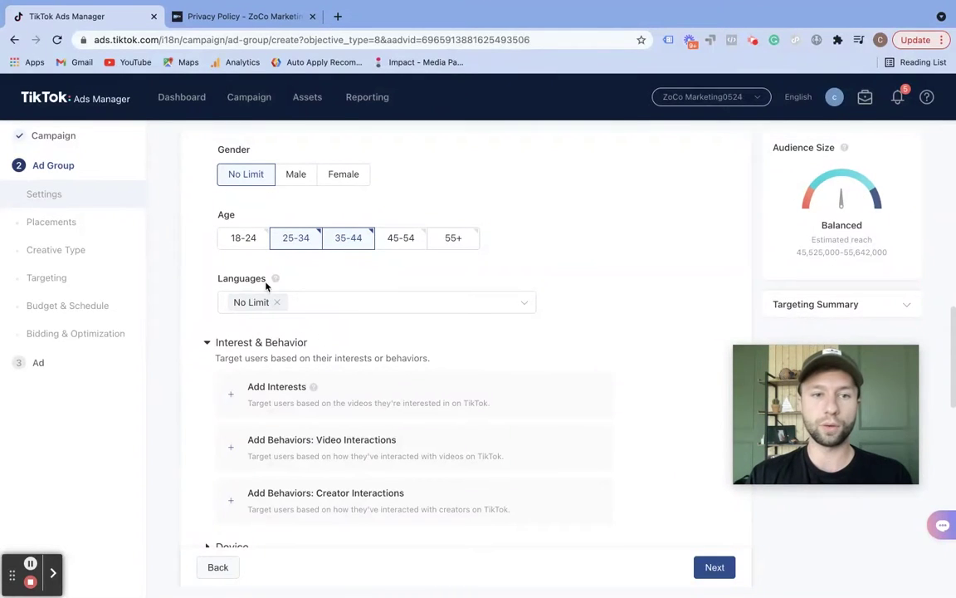
scroll(253, 201, "up", 2)
scroll(273, 352, "down", 1)
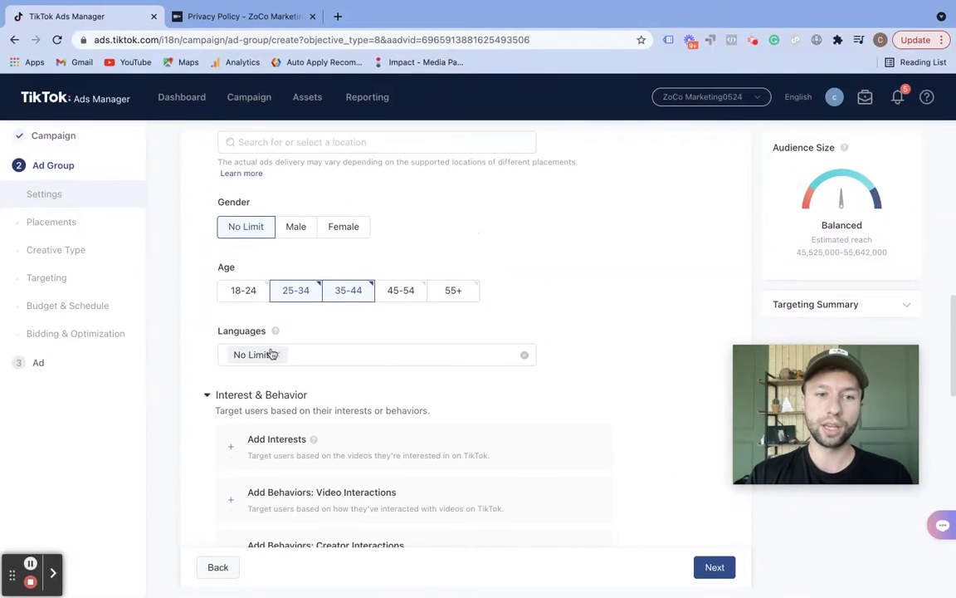
left_click(302, 362)
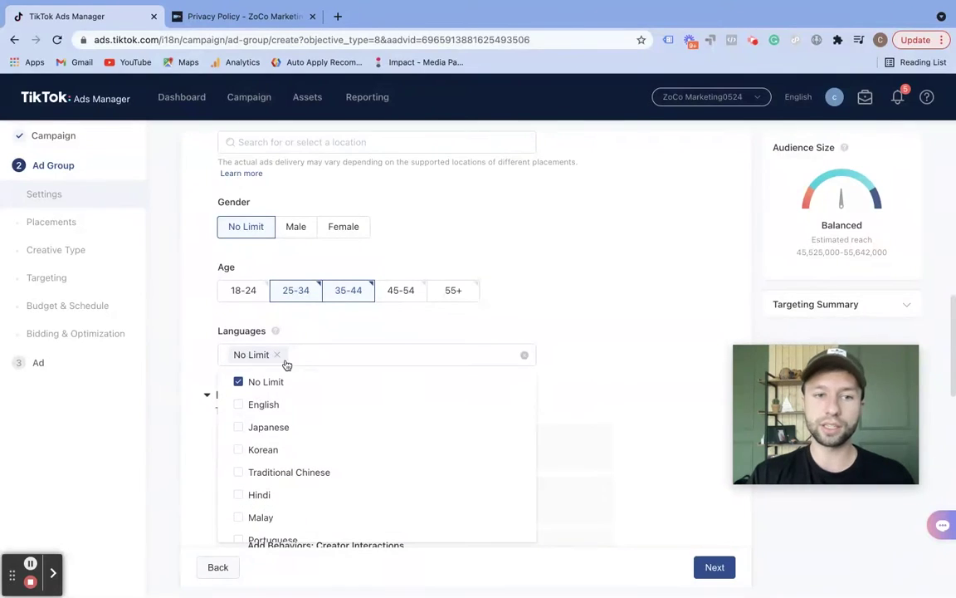
left_click(240, 406)
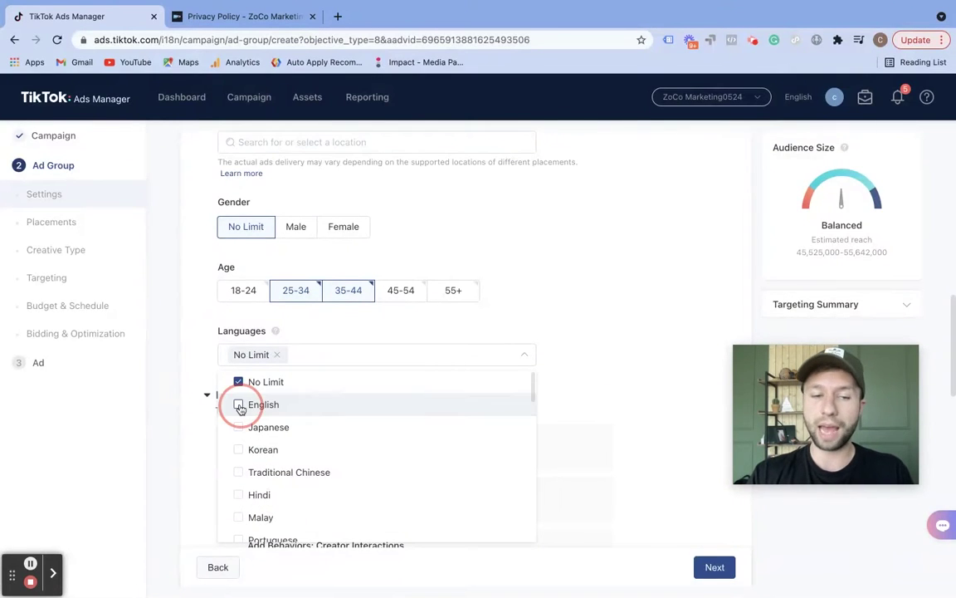
left_click(187, 377)
scroll(220, 363, "up", 3)
scroll(266, 312, "down", 3)
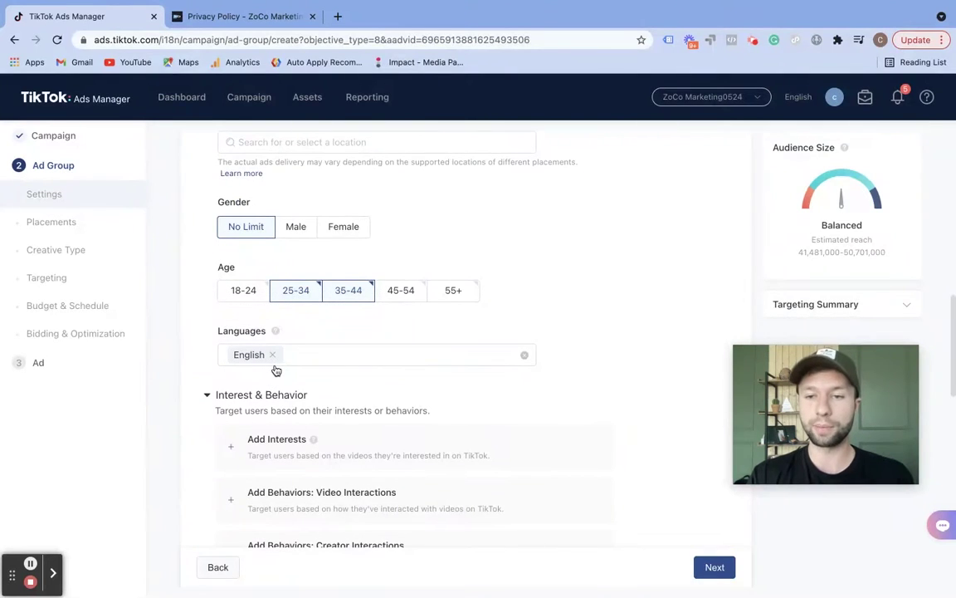
scroll(337, 408, "down", 3)
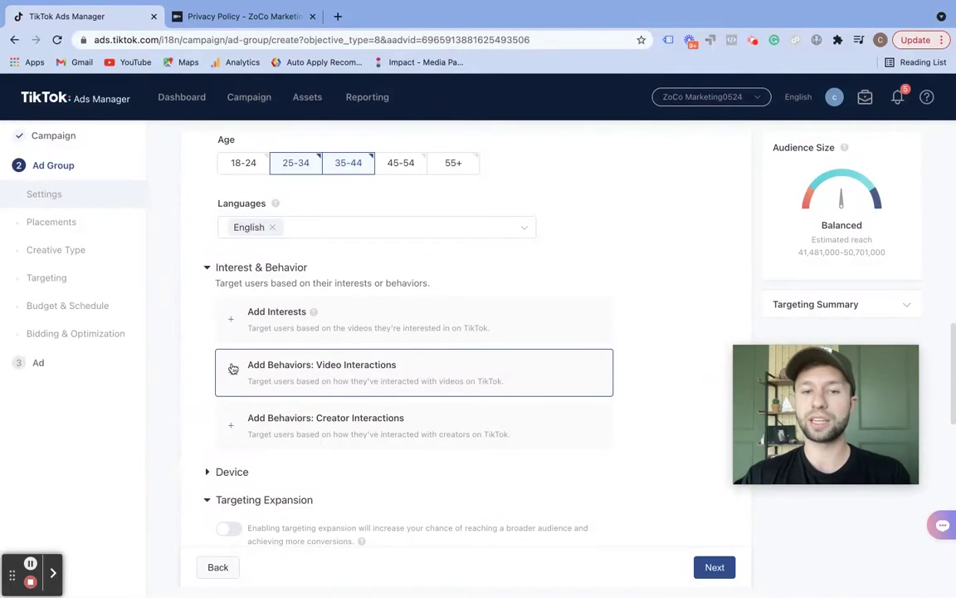
- Add video interaction and creator interaction behaviors to the targeting
scroll(239, 374, "down", 1)
scroll(241, 382, "up", 1)
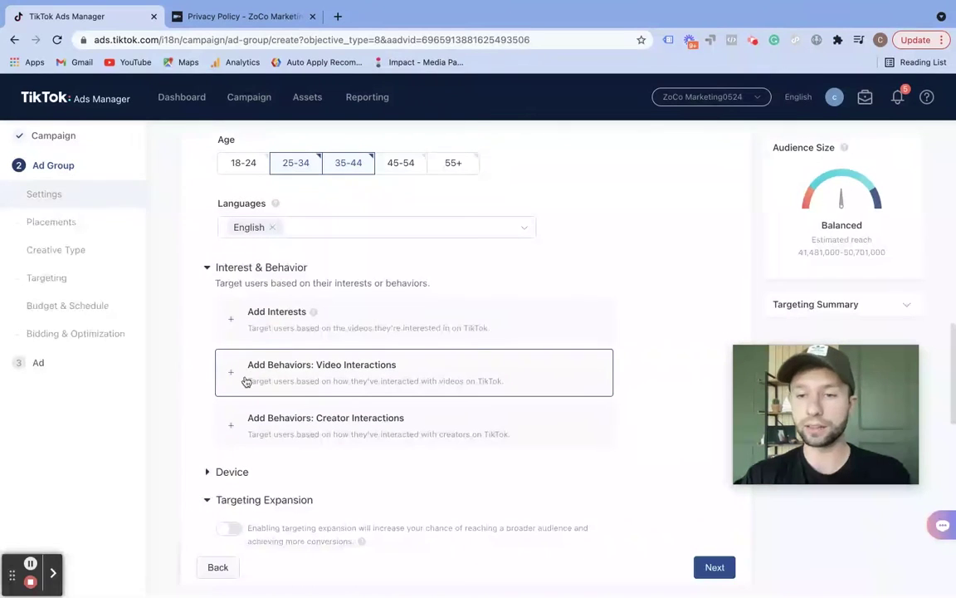
left_click(227, 374)
scroll(277, 385, "down", 3)
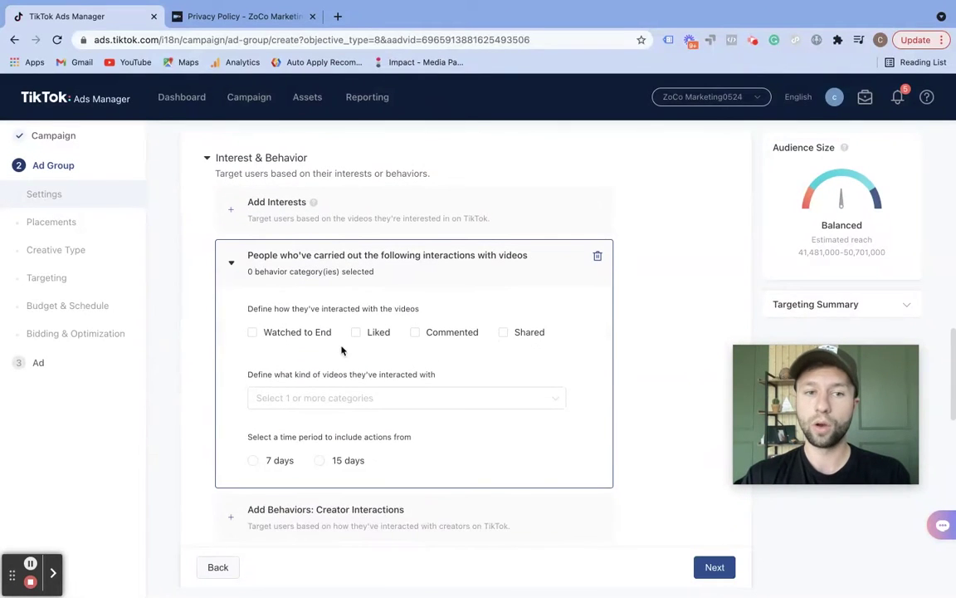
scroll(316, 390, "down", 2)
left_click(235, 425)
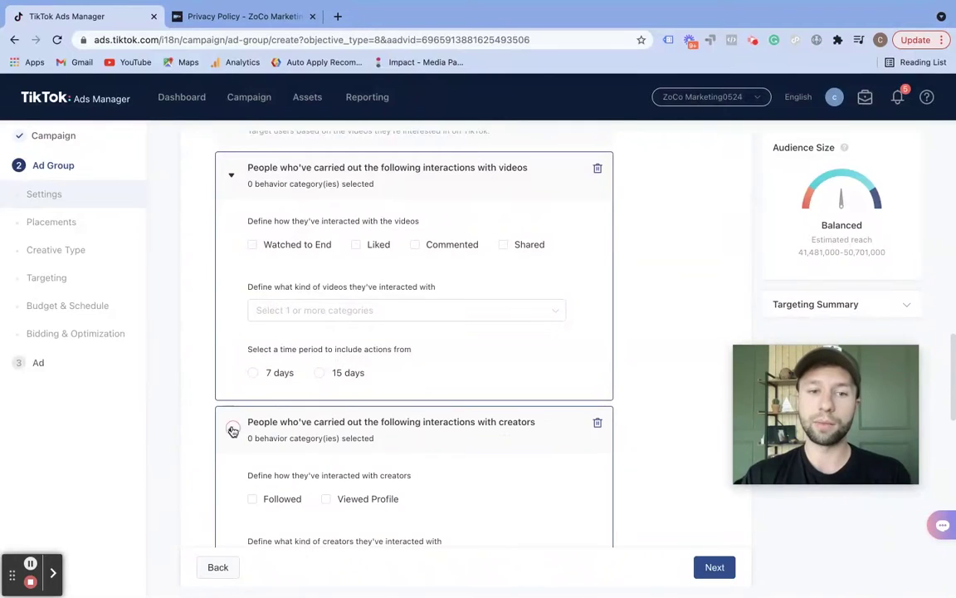
- Open the creator category list and close it without choosing any category
scroll(267, 379, "down", 4)
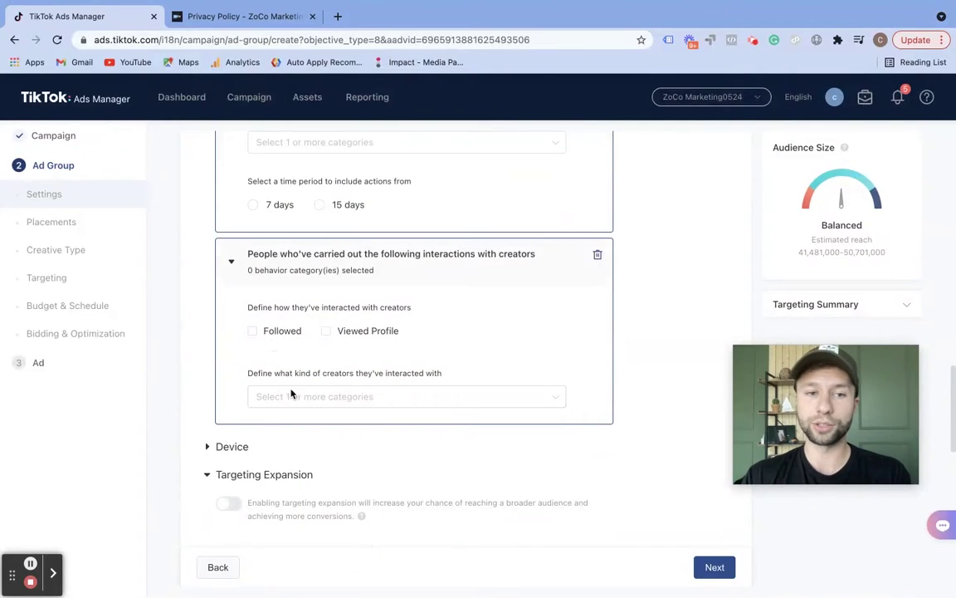
left_click(292, 396)
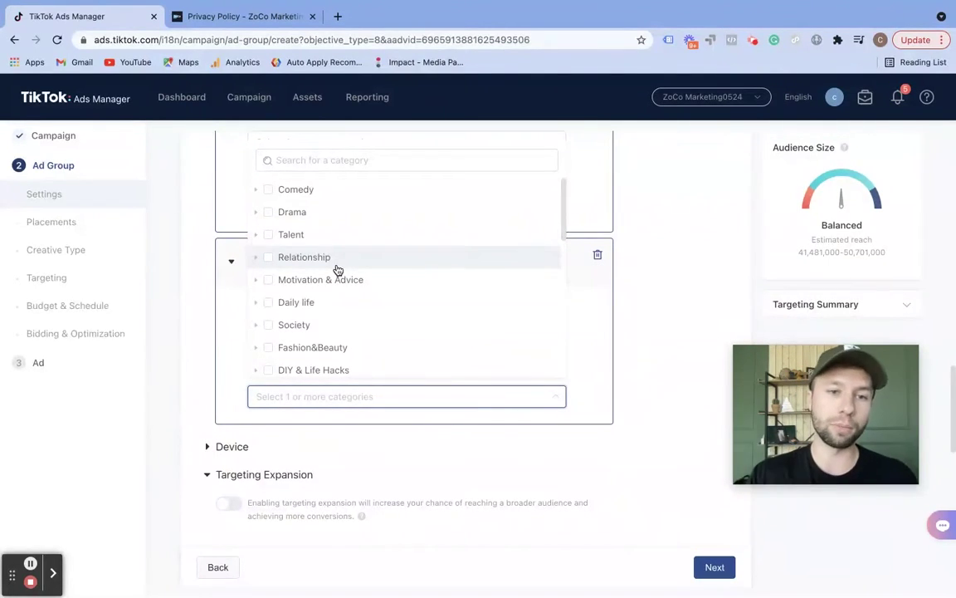
left_click(607, 360)
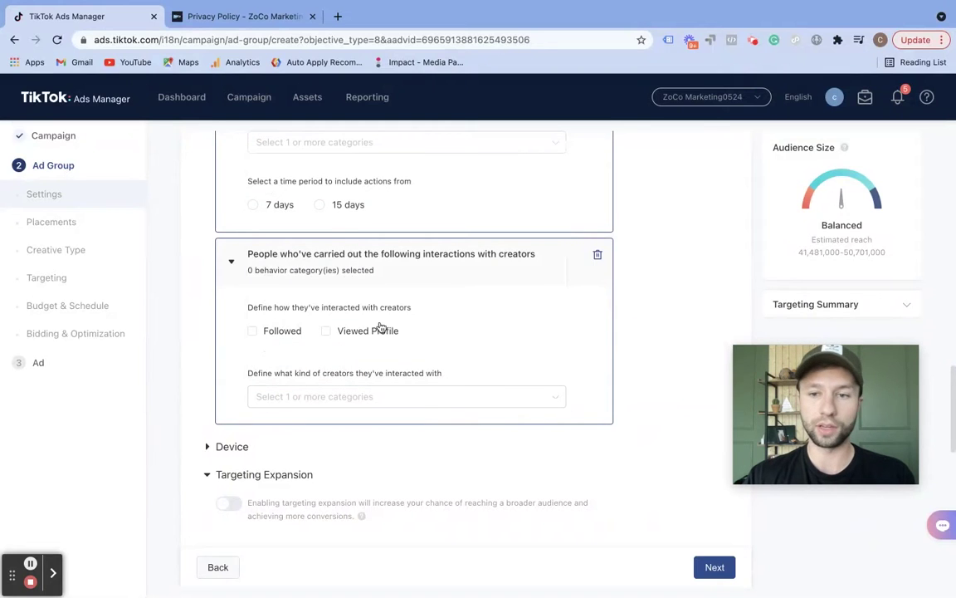
scroll(376, 363, "down", 3)
scroll(343, 322, "down", 2)
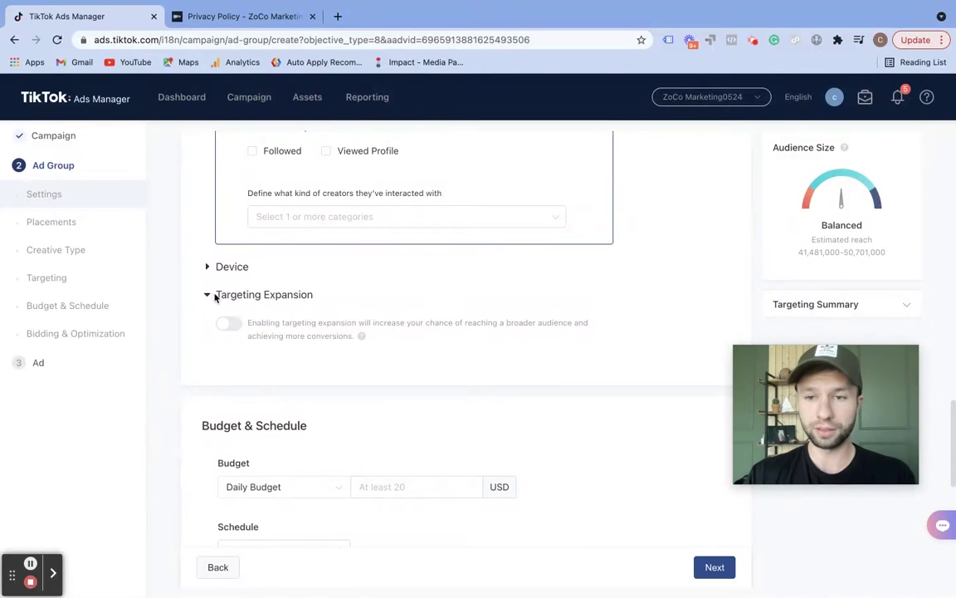
scroll(362, 369, "down", 5)
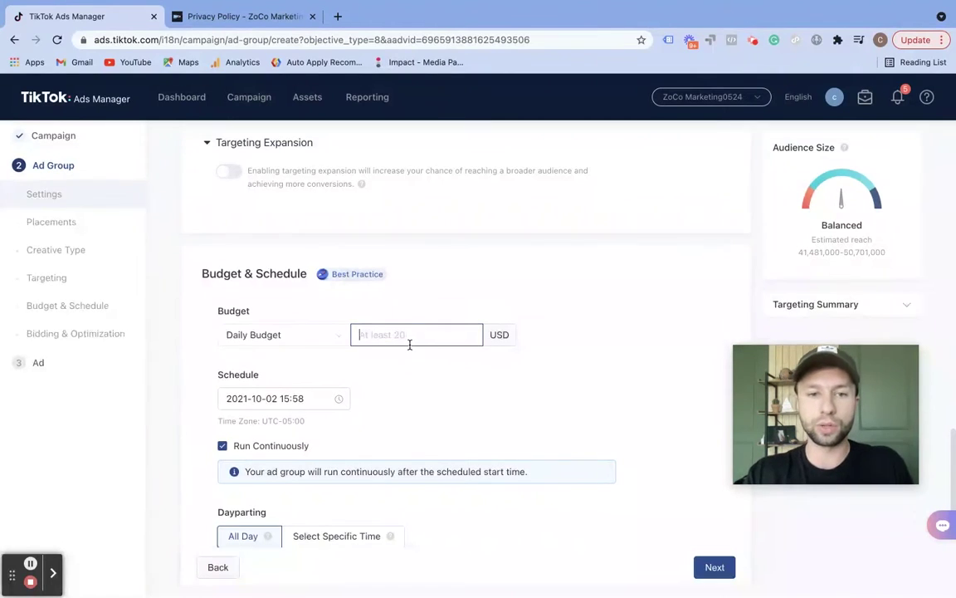
- Enter a 100 USD daily budget and move the start date to 2021-10-04
type("100")
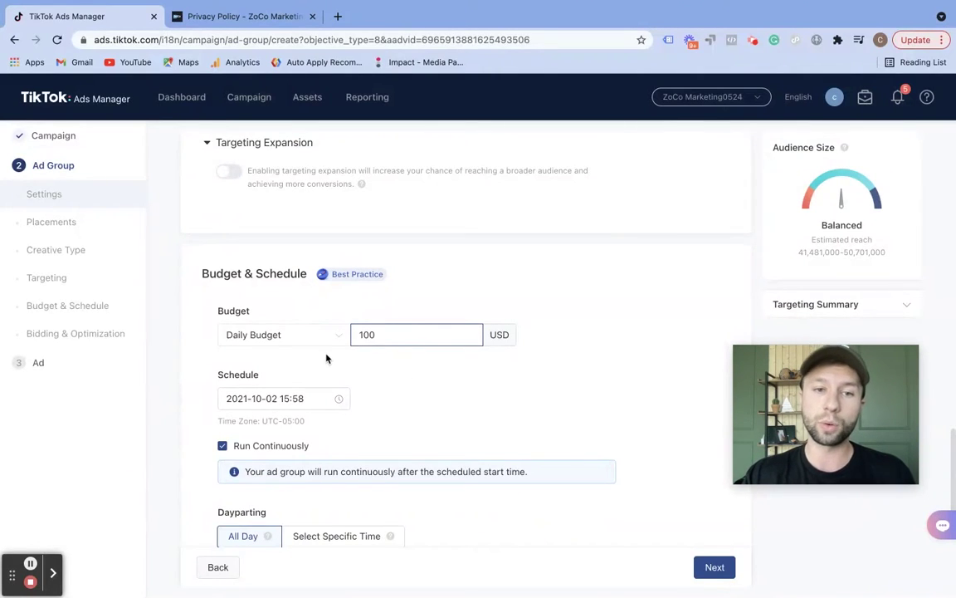
scroll(380, 366, "down", 1)
scroll(380, 365, "down", 2)
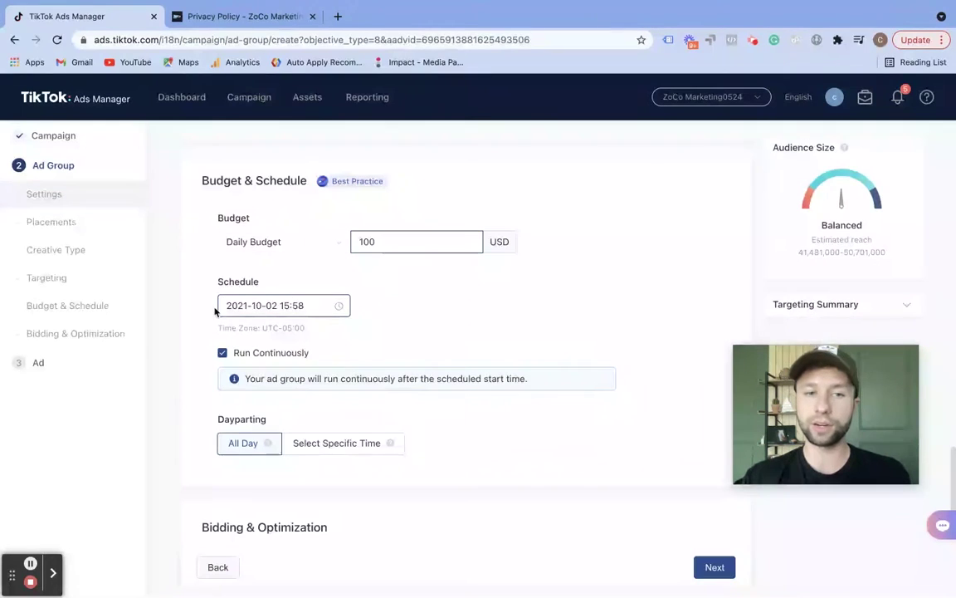
left_click(280, 304)
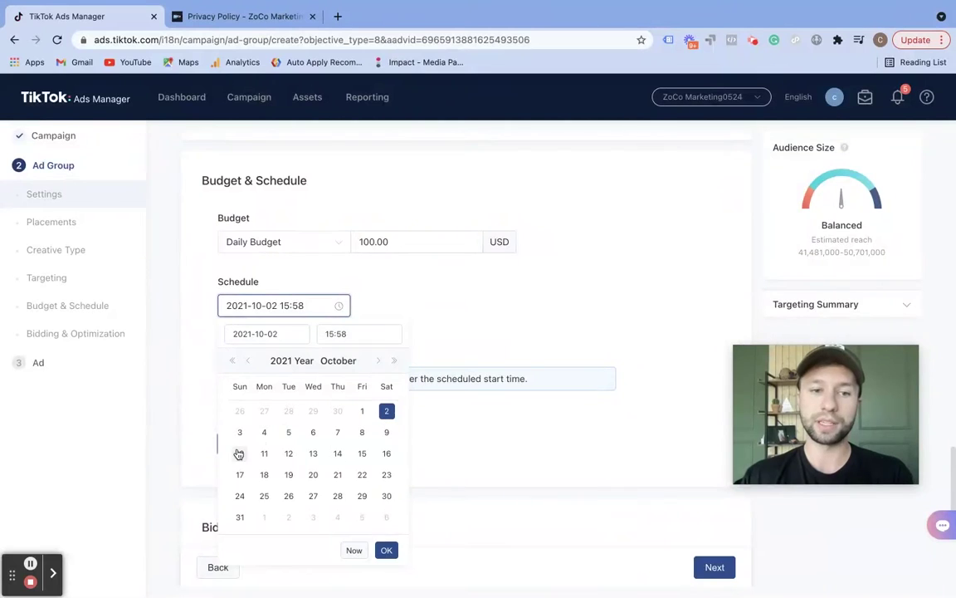
left_click(264, 433)
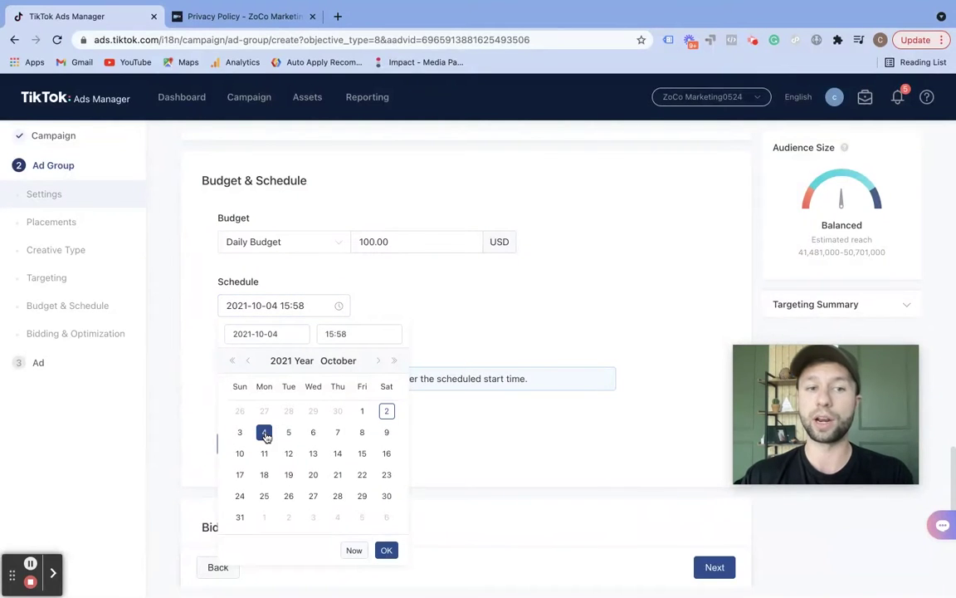
left_click(452, 317)
- Keep the ad group running continuously and switch dayparting to specific times
scroll(407, 337, "down", 1)
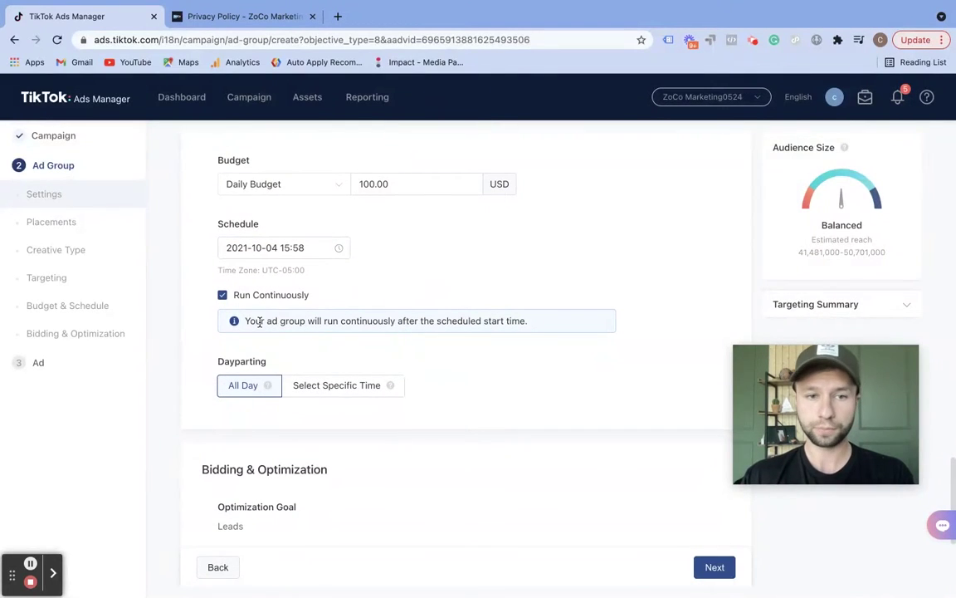
left_click(223, 294)
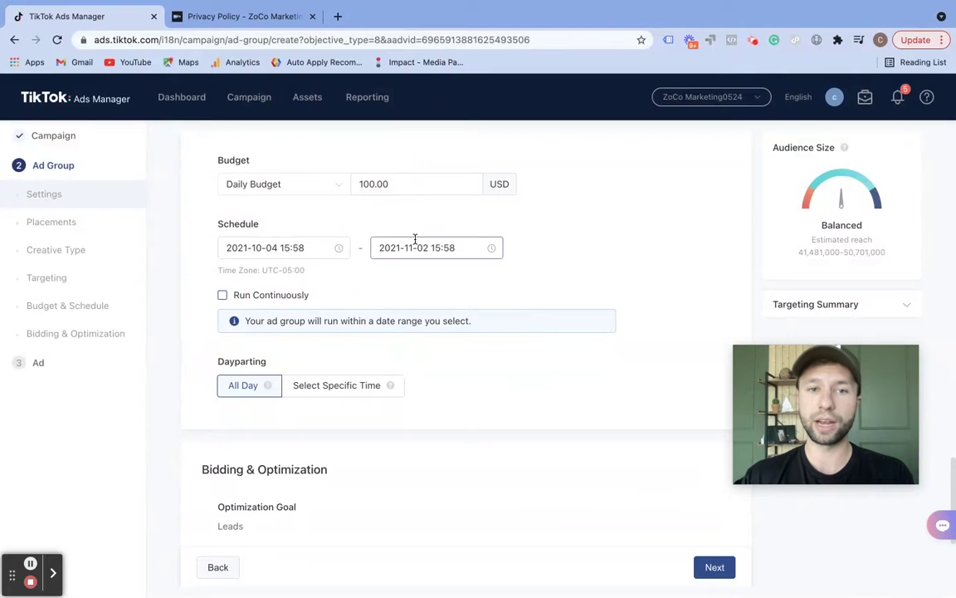
left_click(223, 295)
scroll(290, 317, "down", 1)
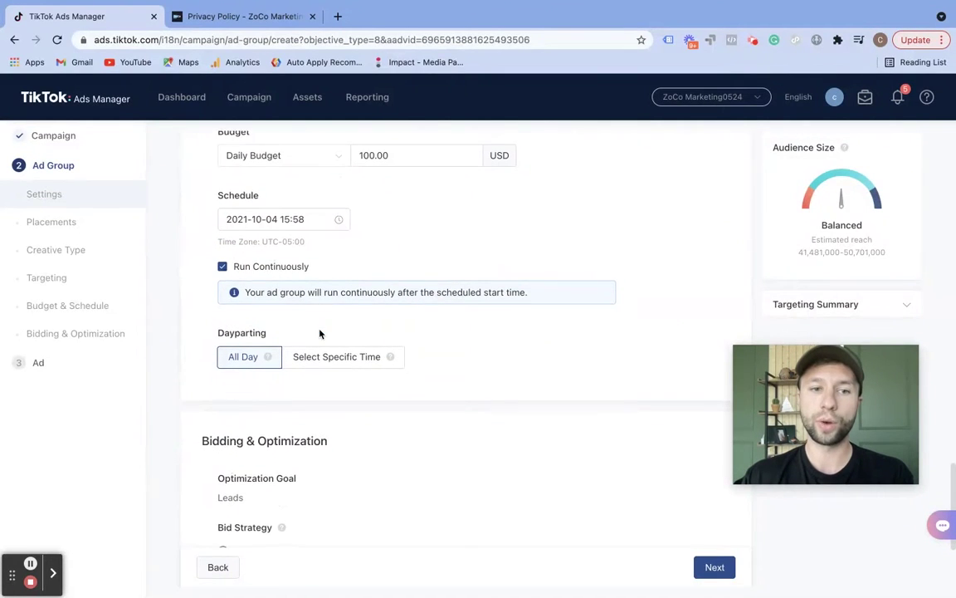
left_click(326, 353)
scroll(336, 373, "down", 2)
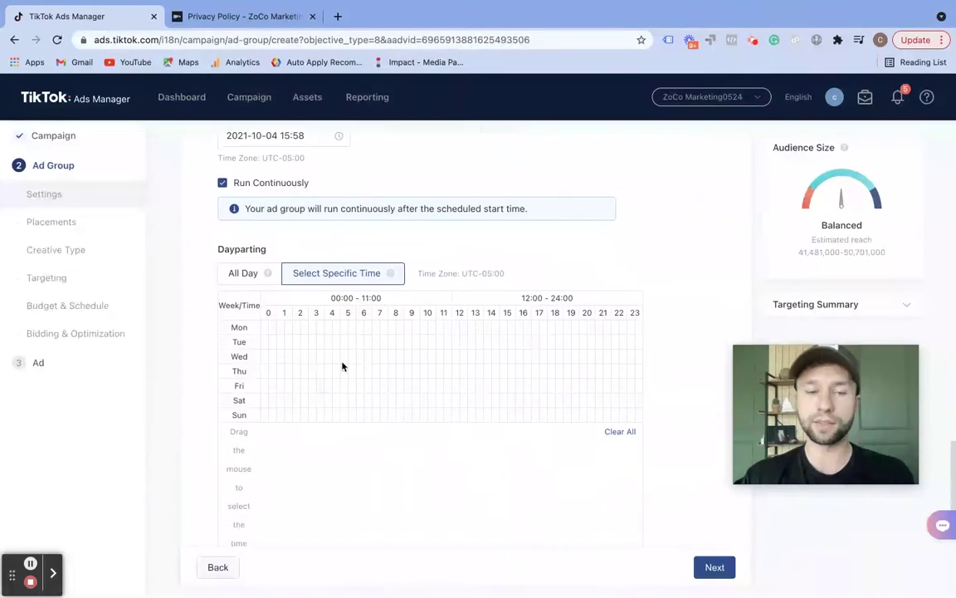
- Mark dayparting slots Monday 05:00–18:00 and Tuesday–Friday 05:00–17:30
scroll(456, 400, "down", 1)
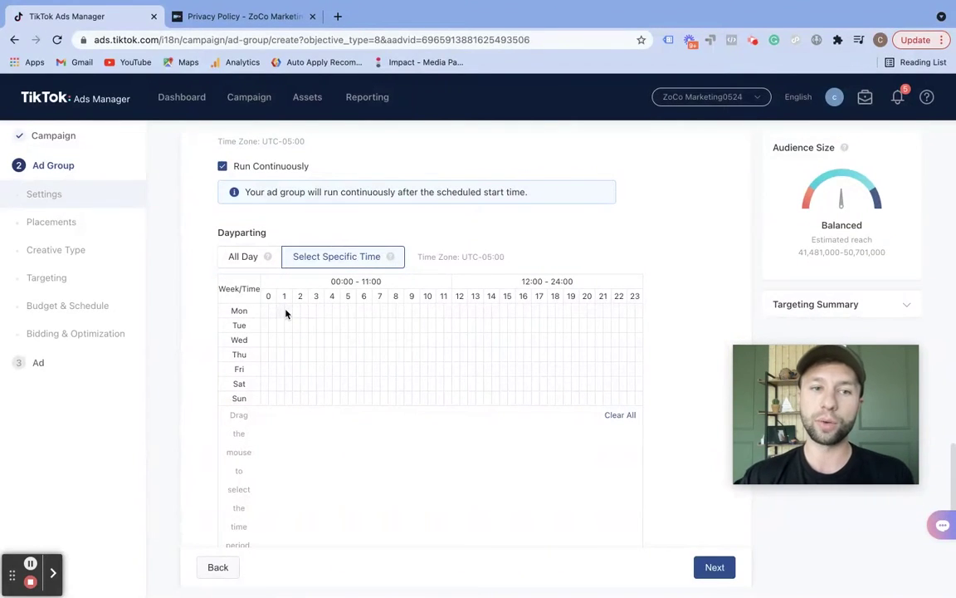
left_click(345, 311)
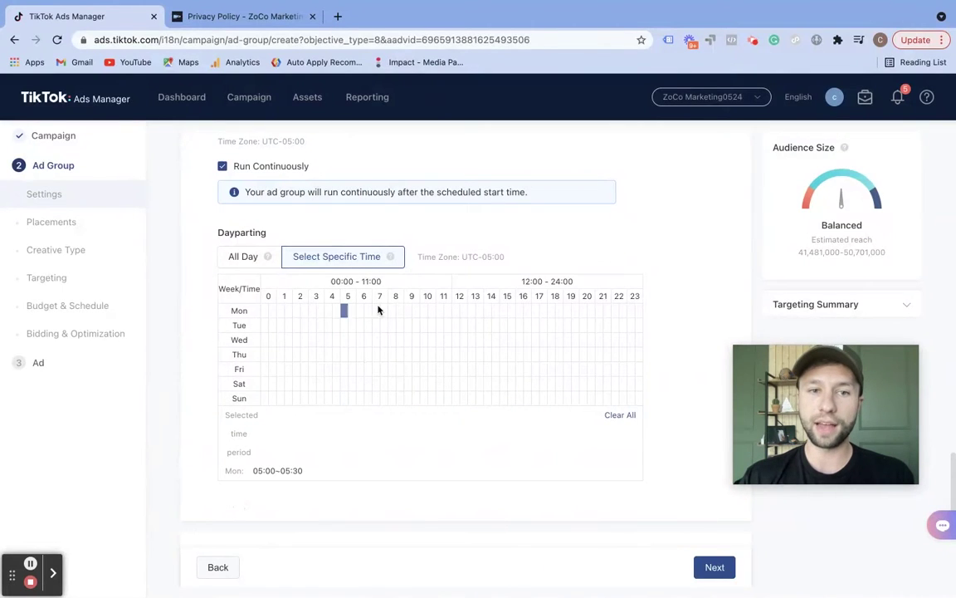
left_click(544, 311)
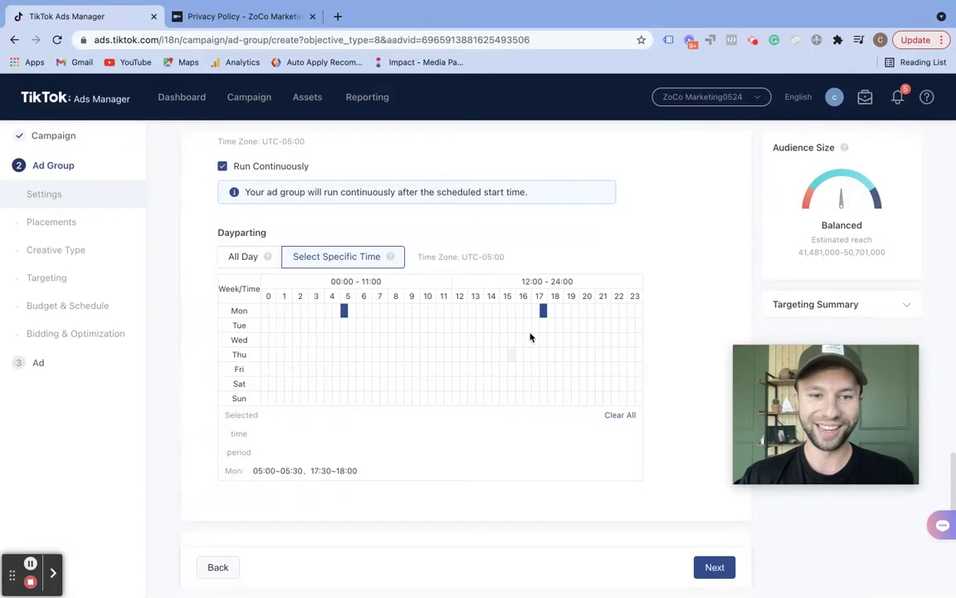
left_click_drag(353, 311, 535, 312)
left_click_drag(347, 327, 536, 374)
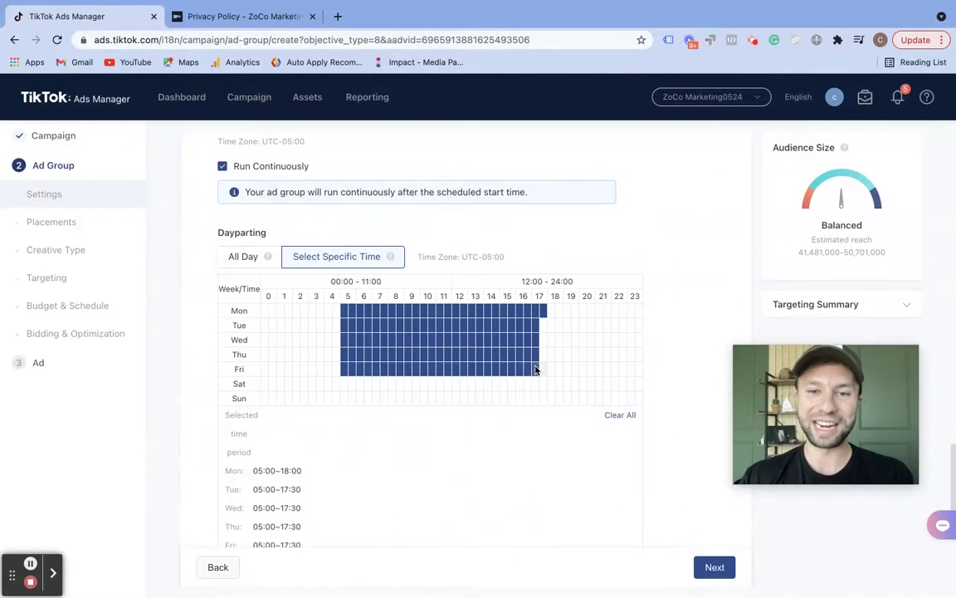
scroll(512, 370, "down", 3)
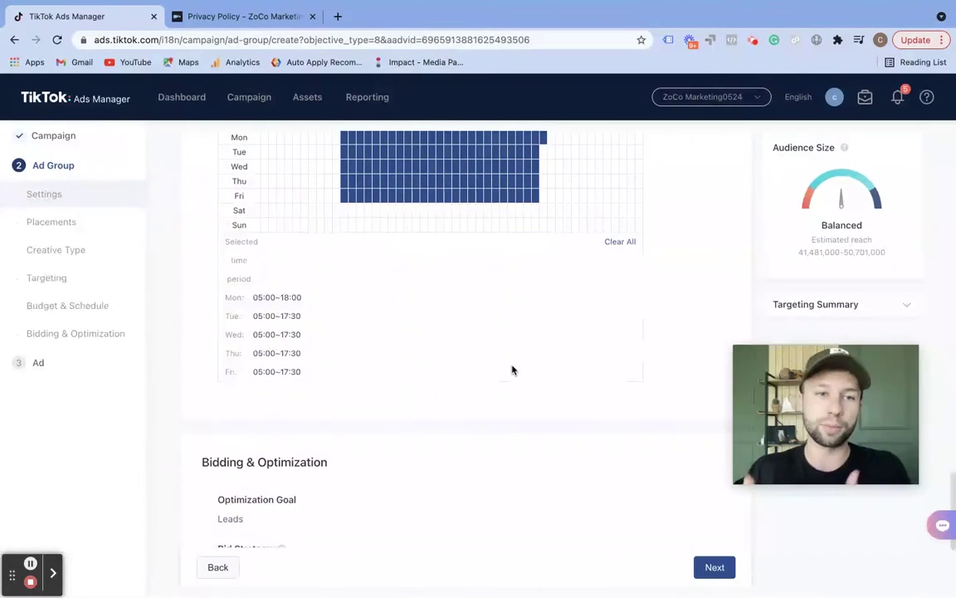
- Enter a 20.00 USD Cost Cap bid and keep Cost Cap as the bid strategy
scroll(440, 322, "down", 5)
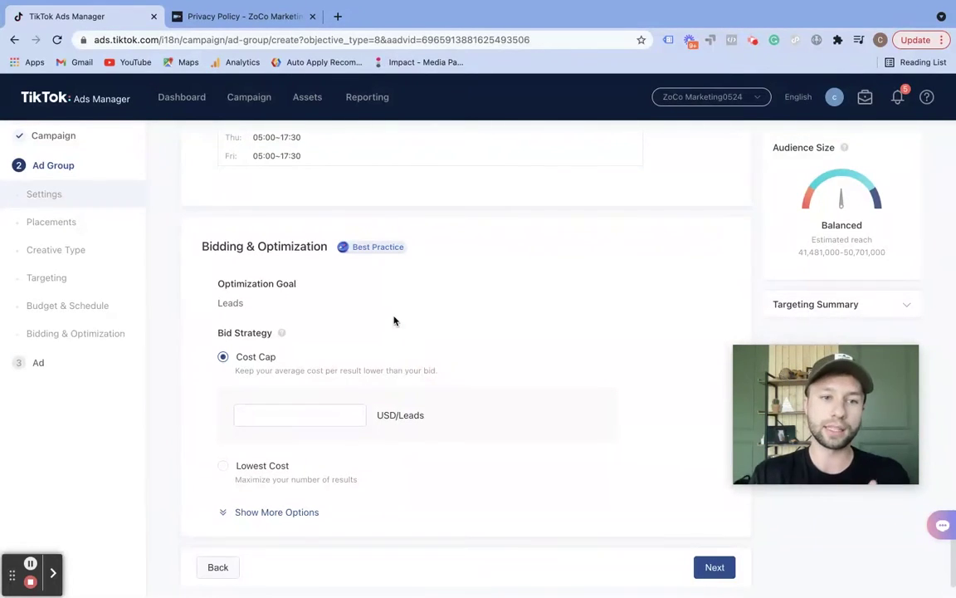
mouse_move(222, 359)
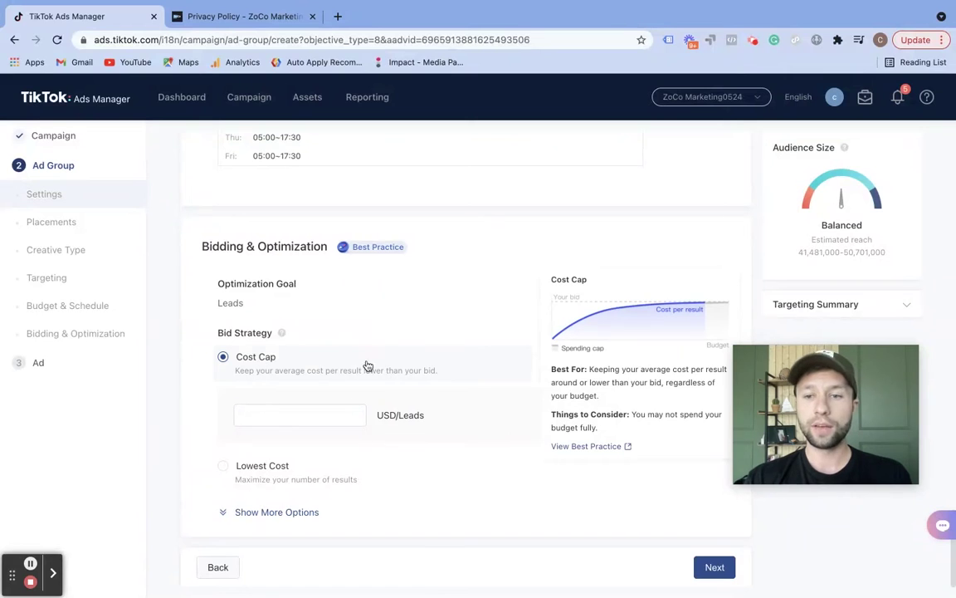
left_click(311, 414)
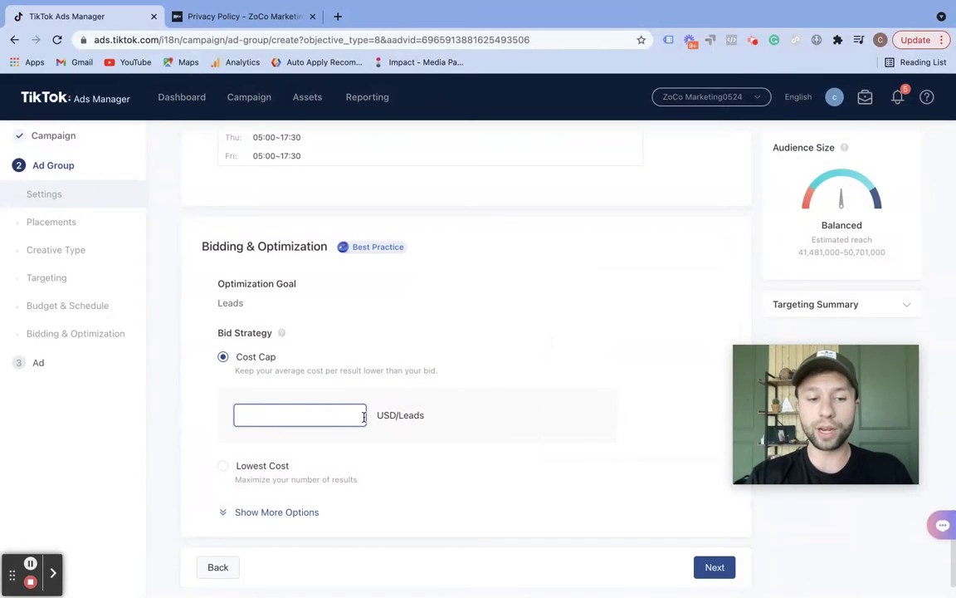
type("20")
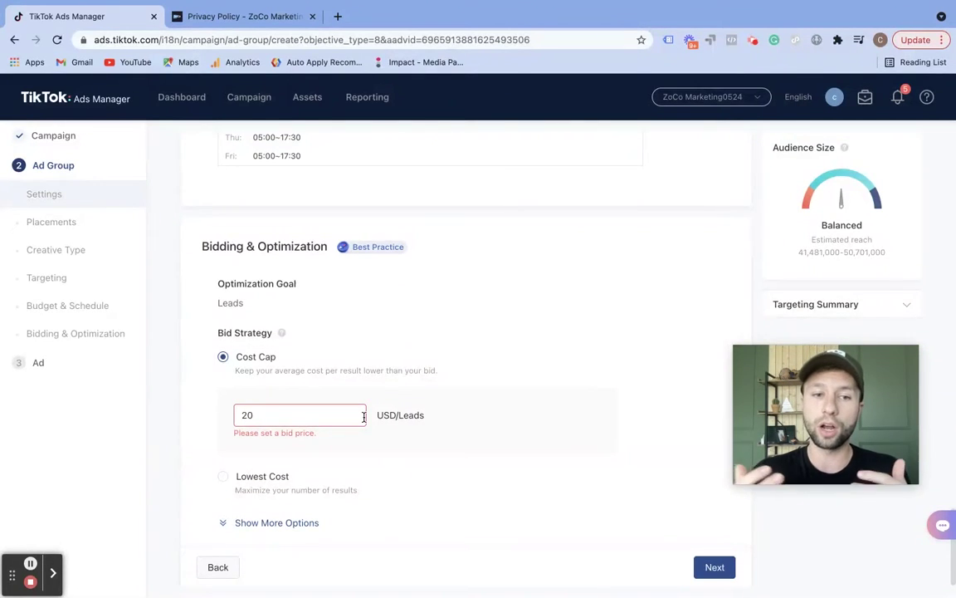
left_click(412, 482)
left_click(232, 447)
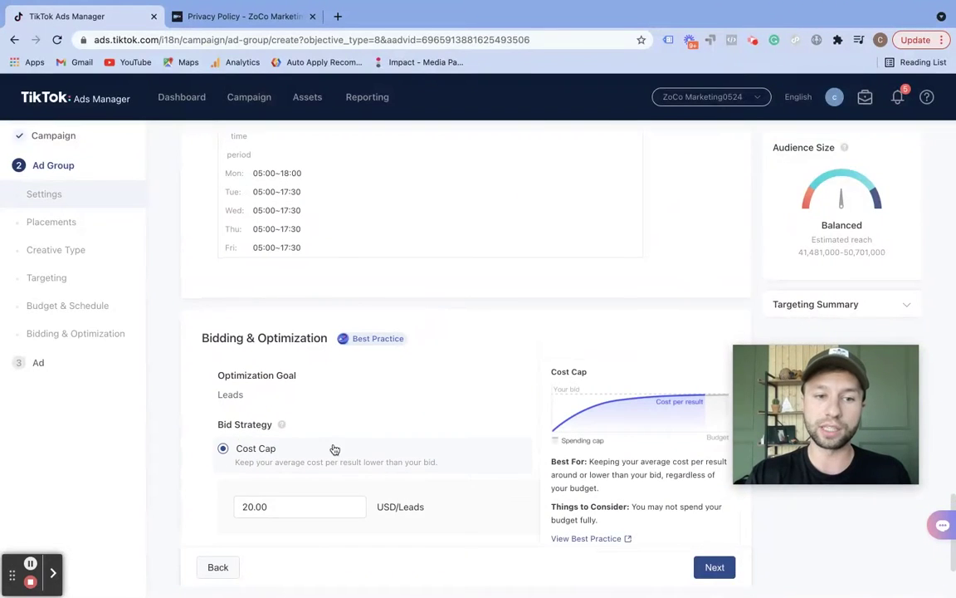
scroll(324, 465, "down", 2)
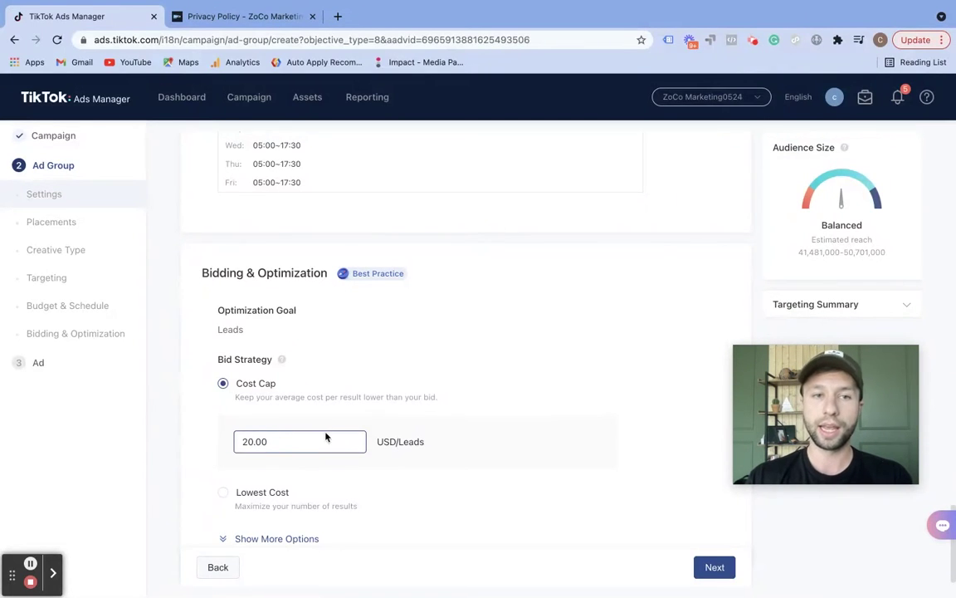
scroll(326, 432, "up", 15)
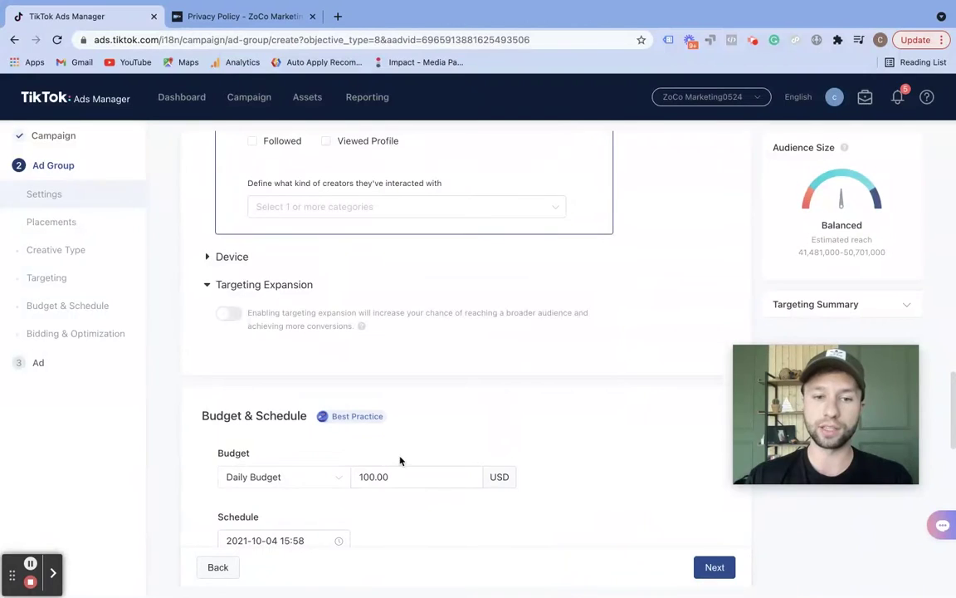
scroll(401, 474, "down", 12)
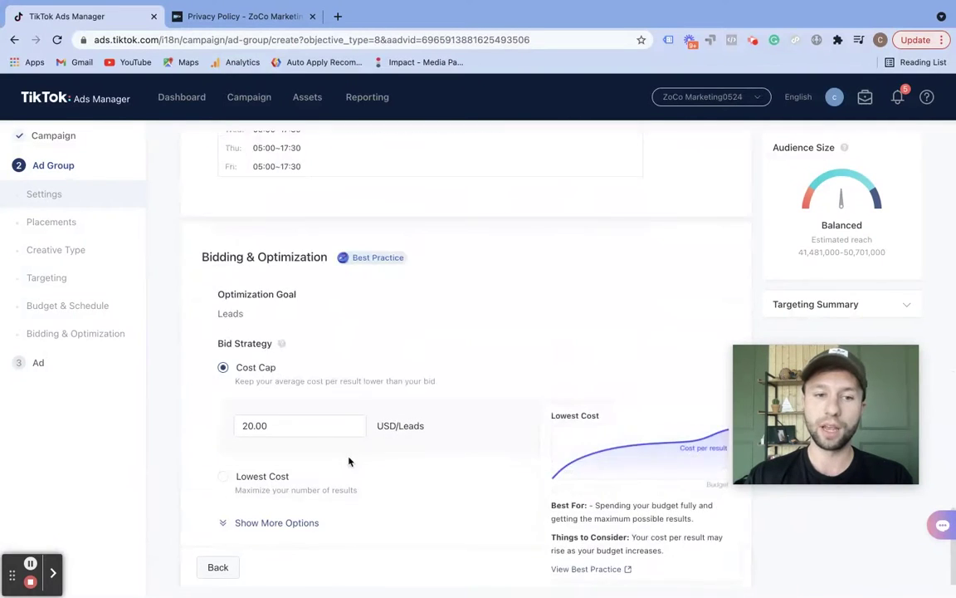
left_click_drag(275, 430, 224, 426)
key("BackSpace")
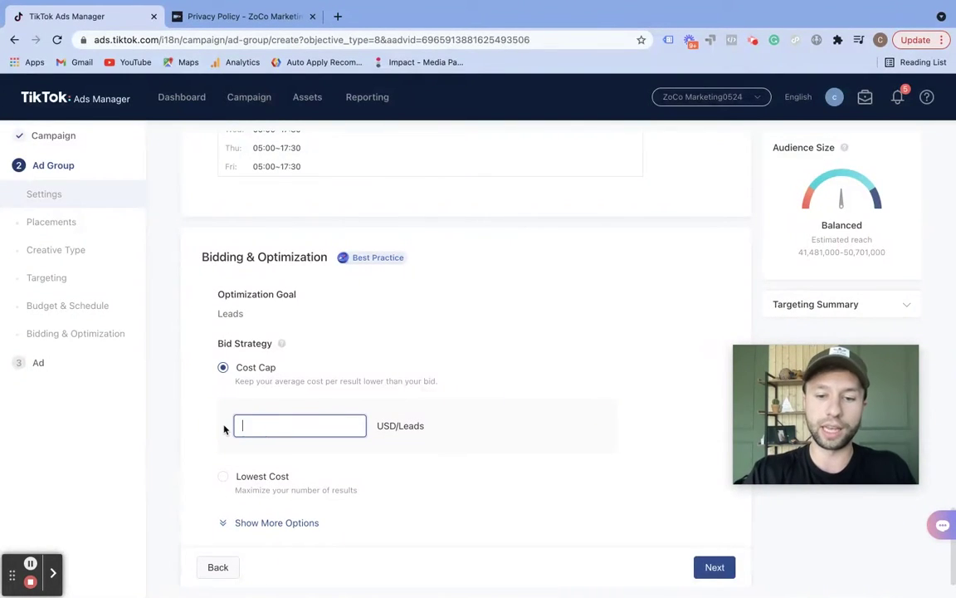
type("110")
key("Tab")
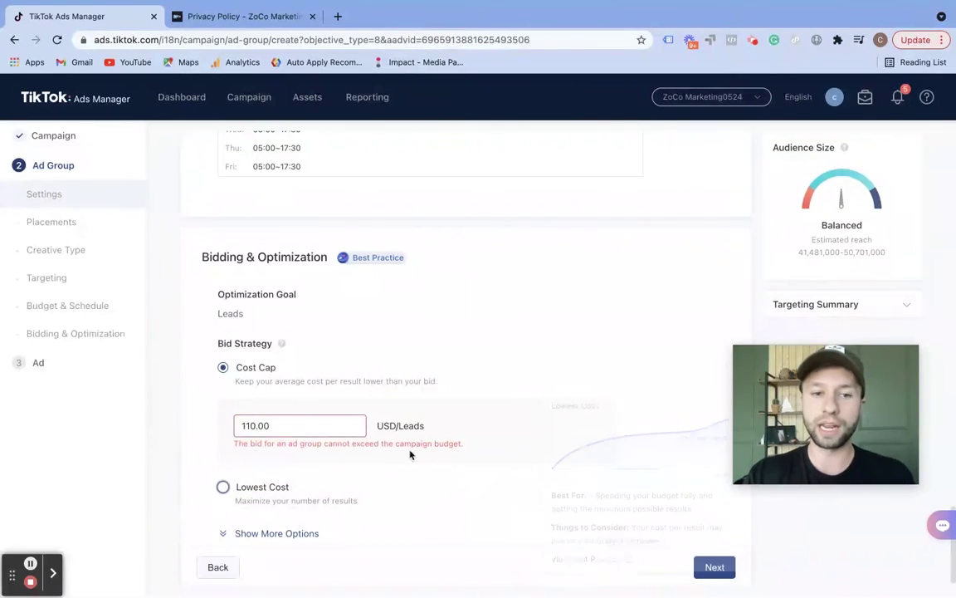
scroll(375, 438, "up", 12)
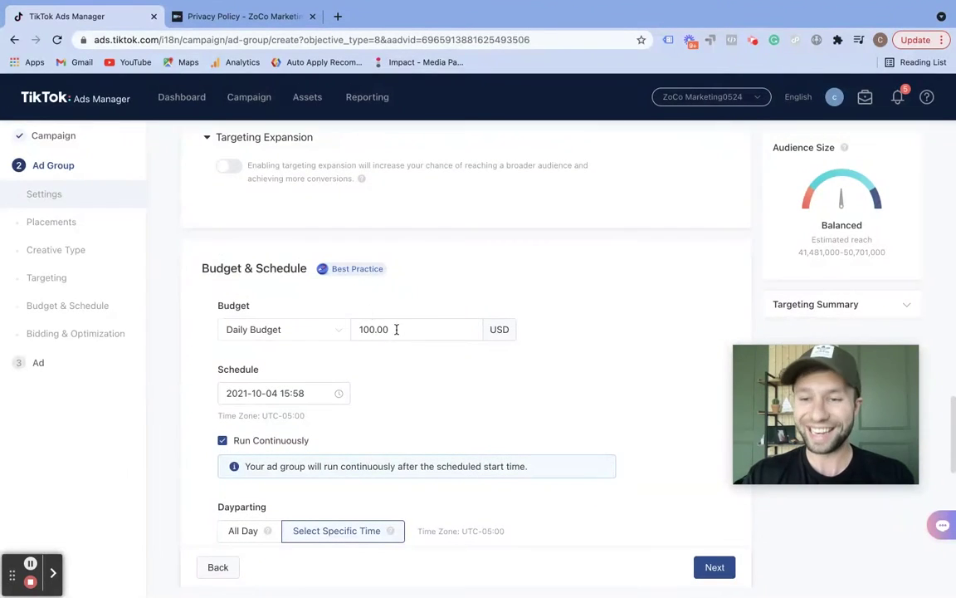
scroll(387, 324, "down", 10)
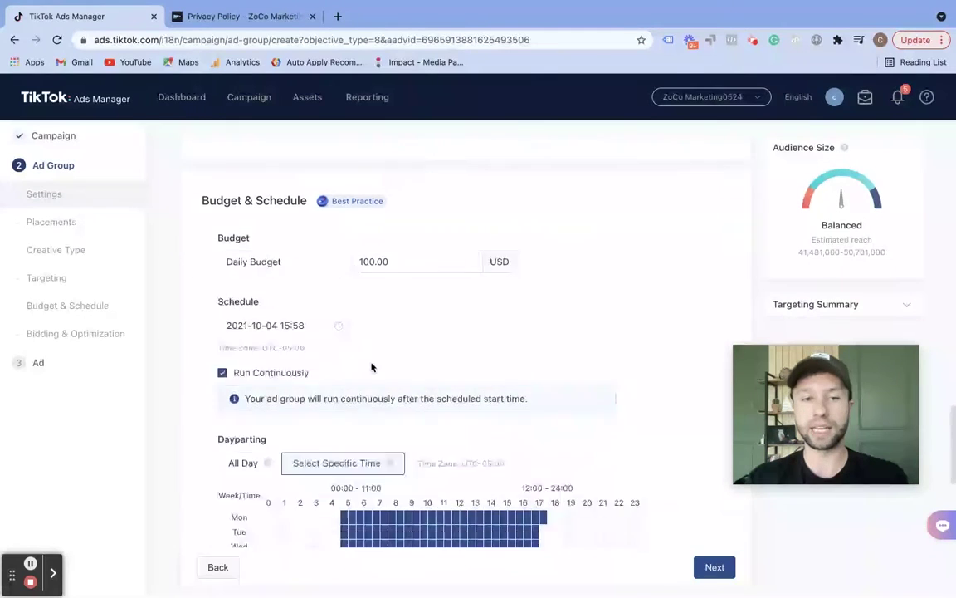
left_click(292, 408)
key("BackSpace")
key("BackSpace")
key("BackSpace")
key("BackSpace")
key("BackSpace")
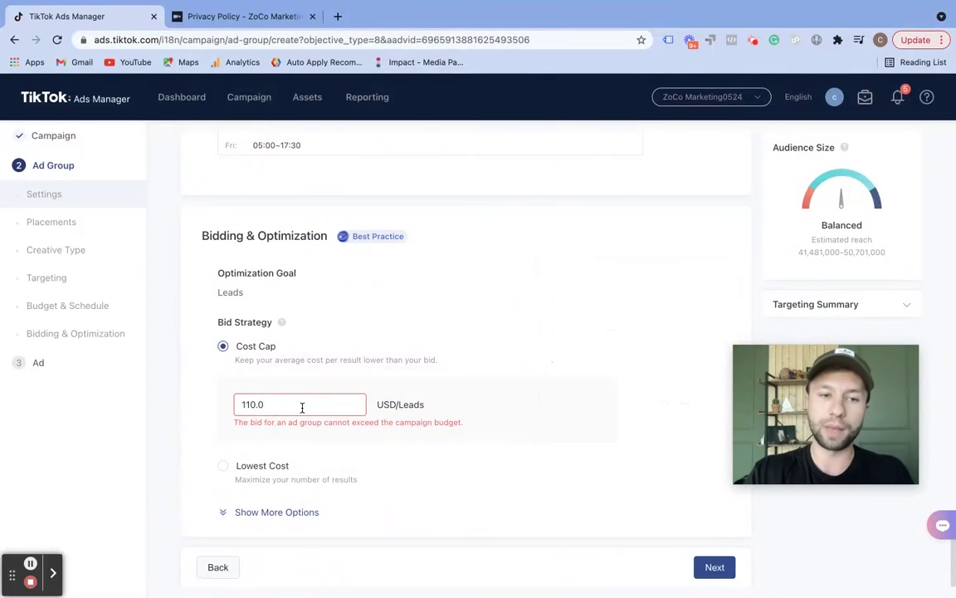
type("20")
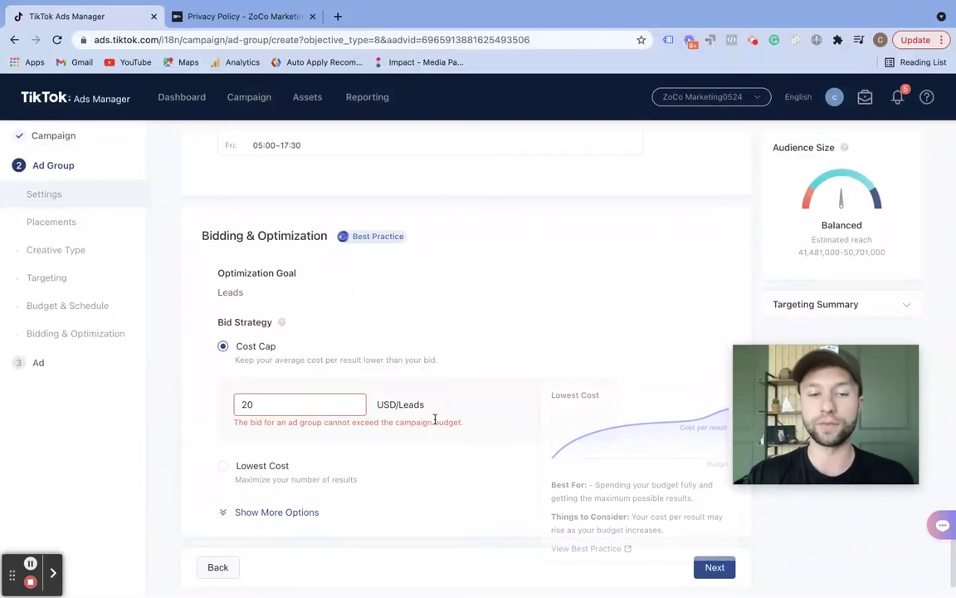
left_click(477, 399)
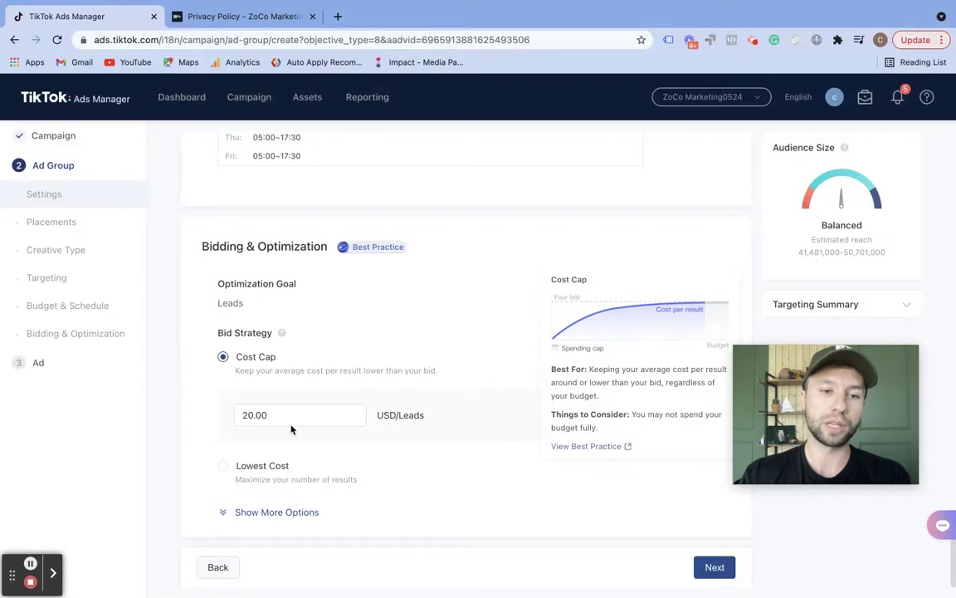
- Try Lowest Cost and review the extra bidding options, including the oCPM billing event
mouse_move(224, 468)
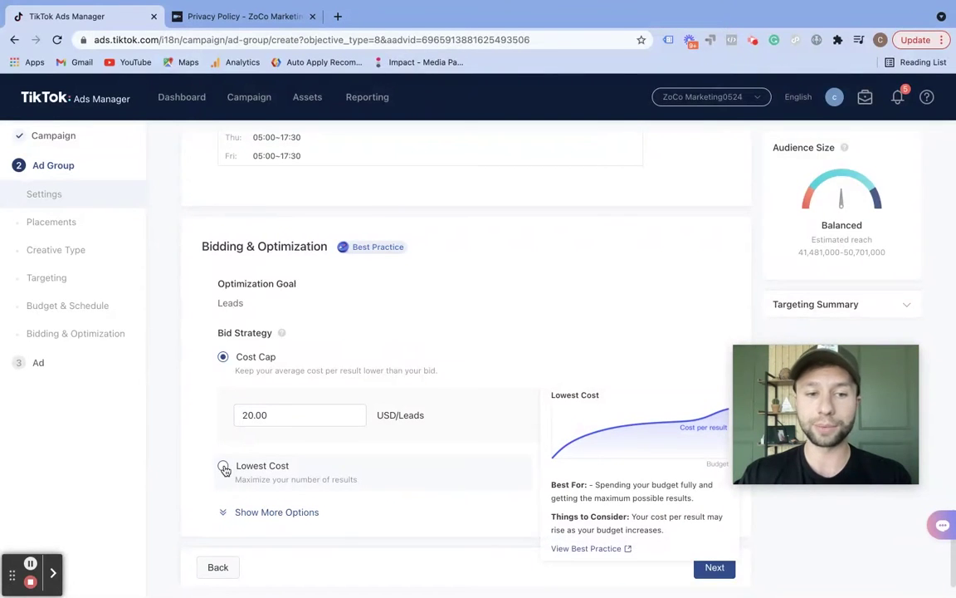
left_click(224, 467)
left_click(246, 512)
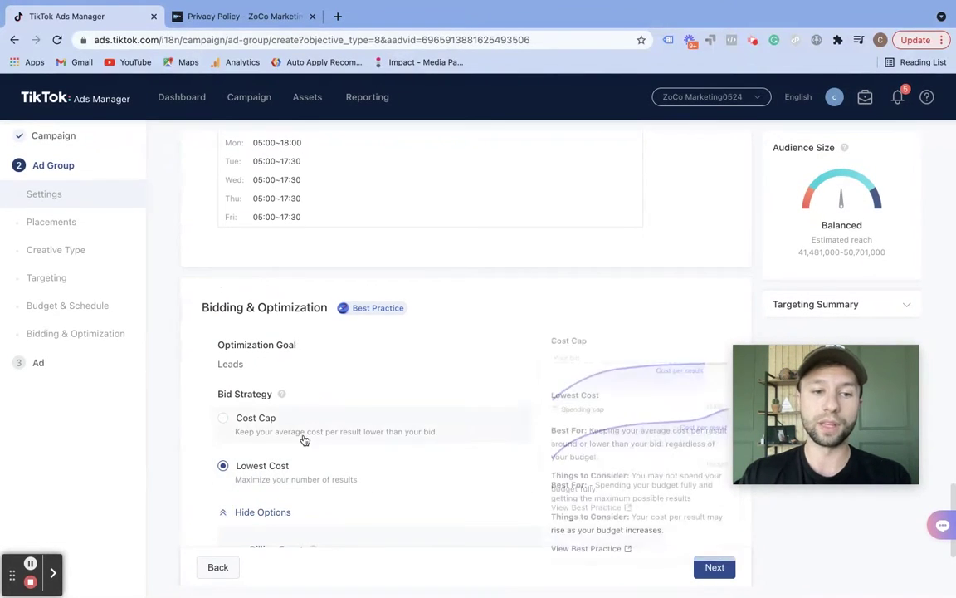
scroll(299, 432, "down", 2)
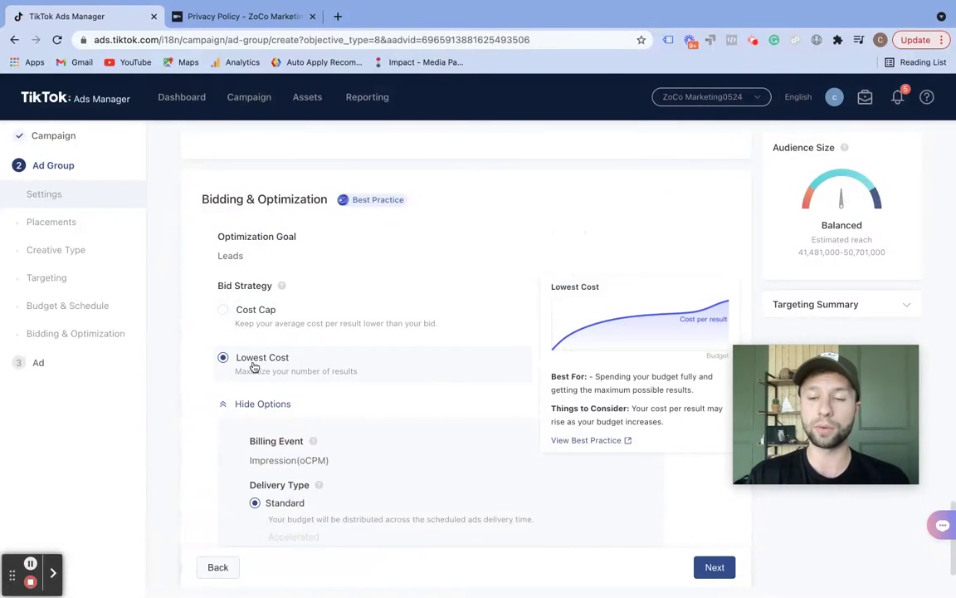
mouse_move(271, 329)
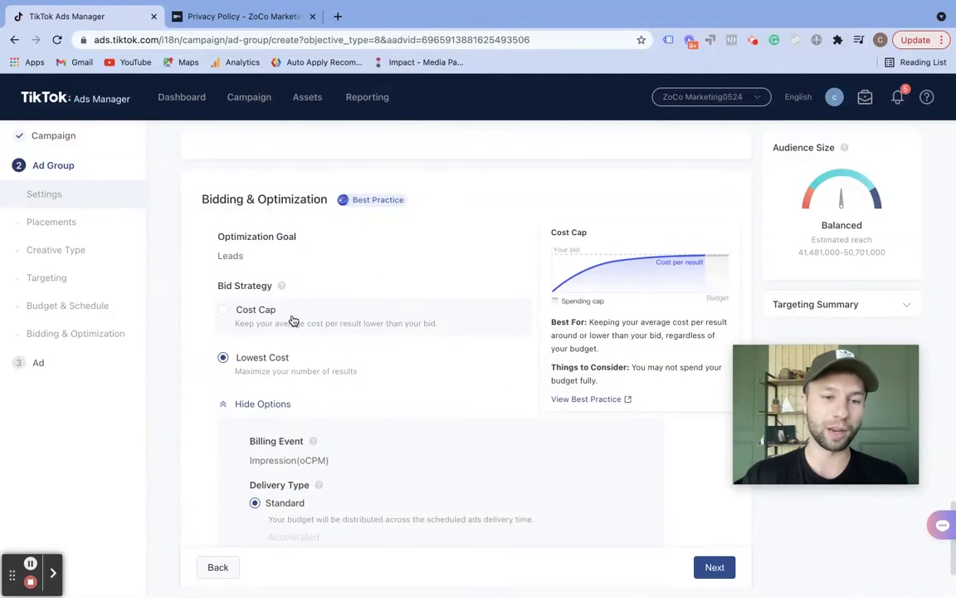
scroll(366, 397, "down", 2)
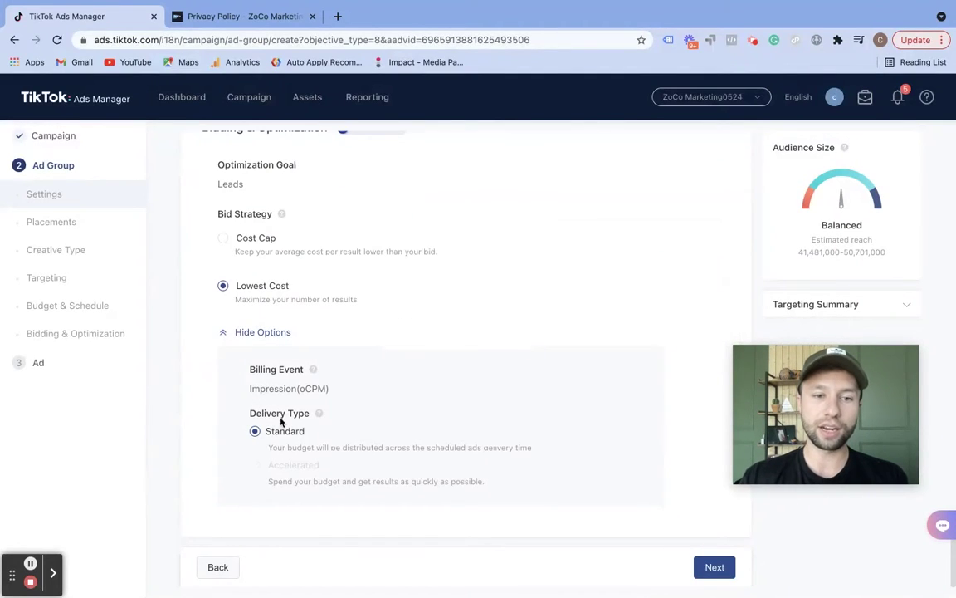
left_click_drag(295, 388, 328, 389)
left_click(339, 387)
- Return to Cost Cap bidding at 20.00 USD and proceed to the Ad step
left_click(221, 337)
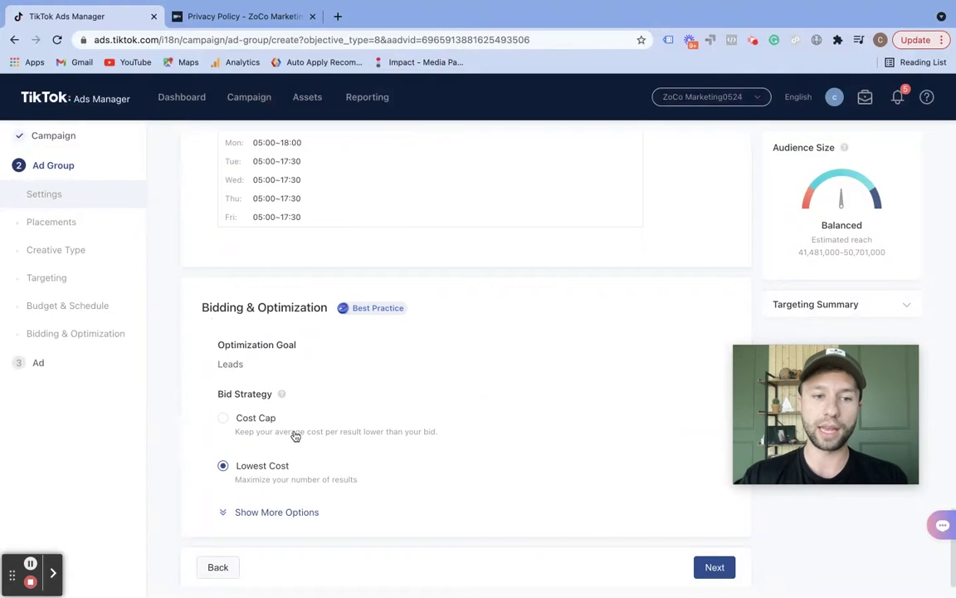
mouse_move(314, 415)
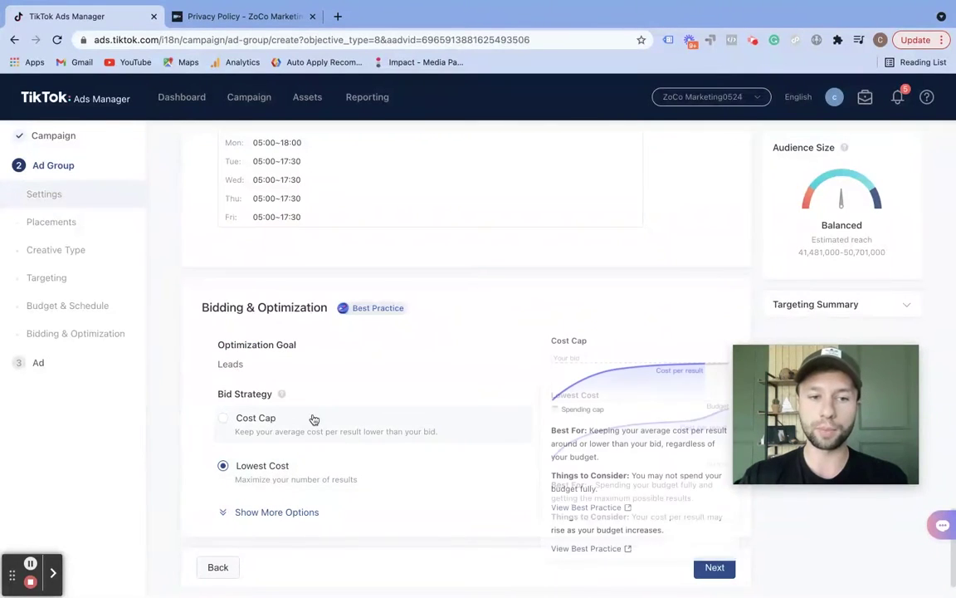
left_click(223, 418)
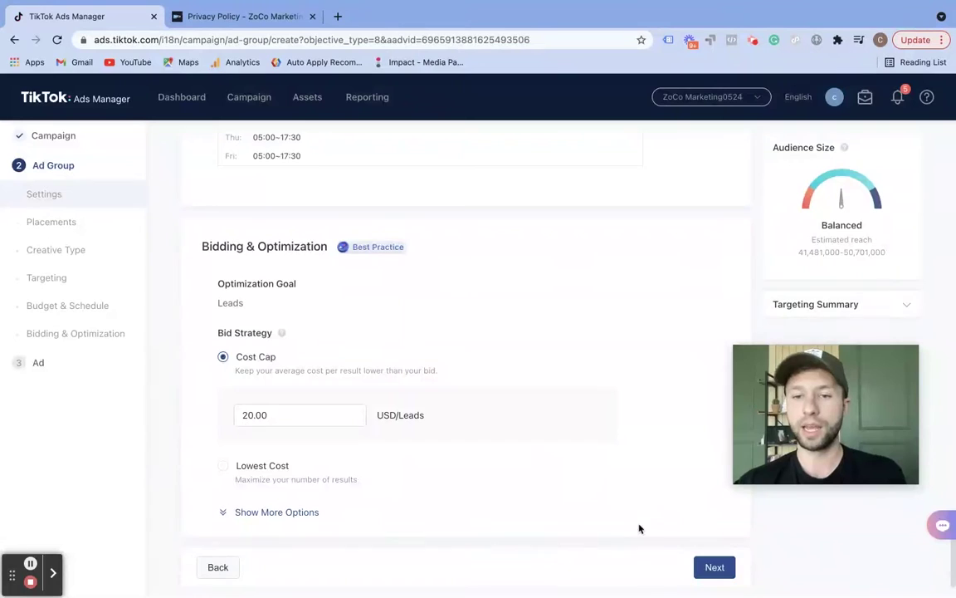
left_click(712, 567)
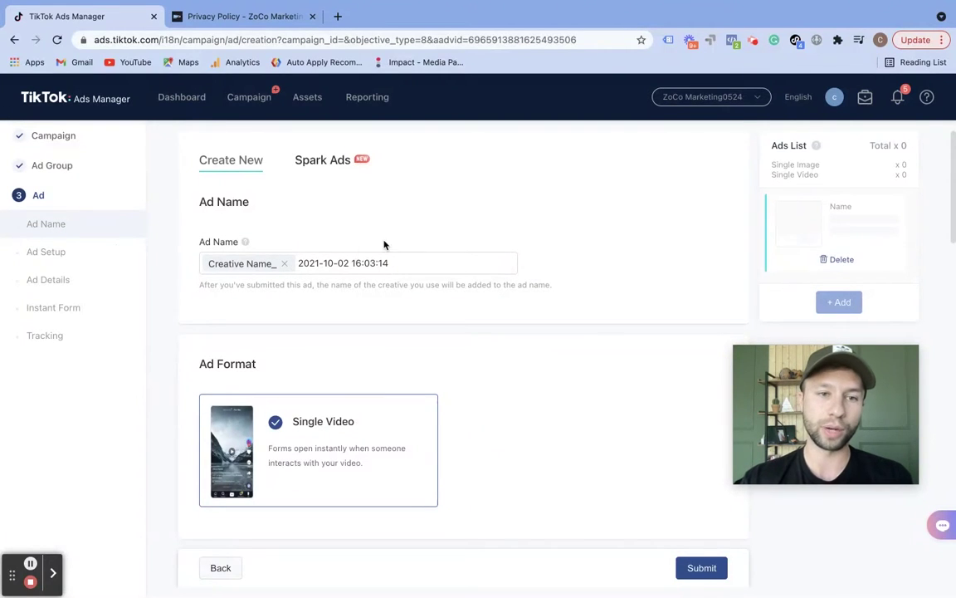
- Rename the ad to 'Creative Name_ Super Cool' and begin uploading a video from the computer
left_click_drag(401, 263, 251, 227)
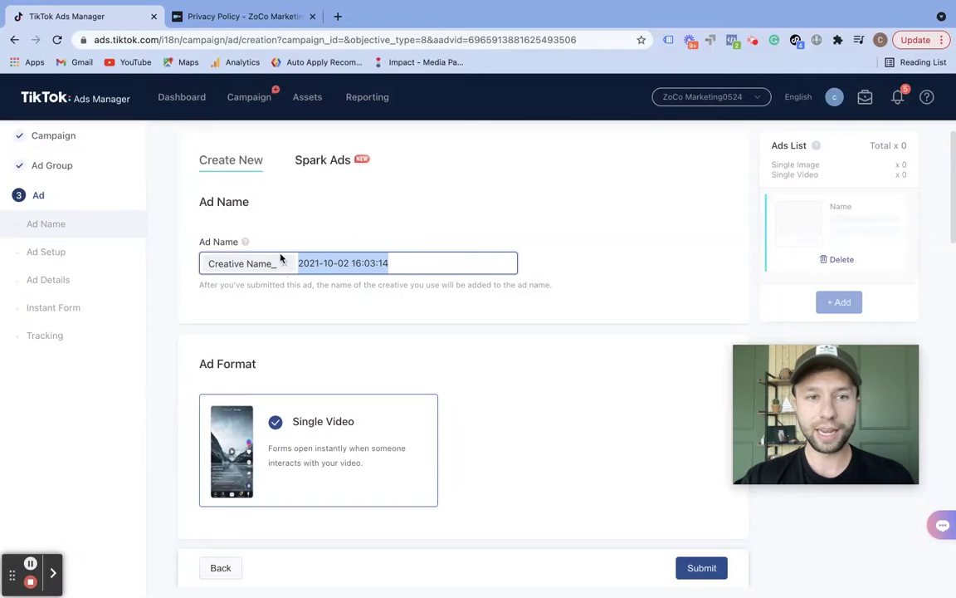
key("BackSpace")
type("Super Cool")
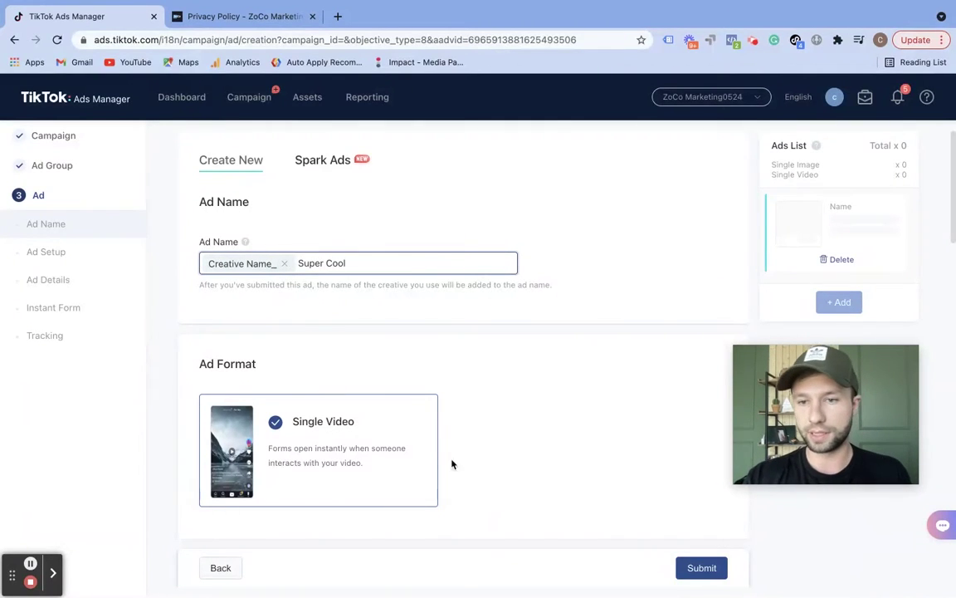
scroll(428, 423, "down", 2)
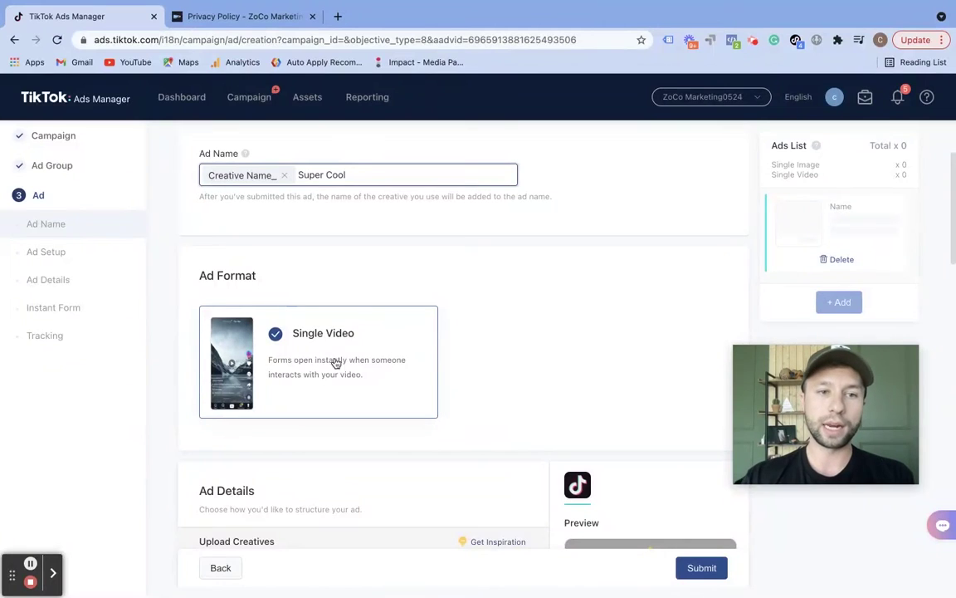
scroll(341, 375, "down", 5)
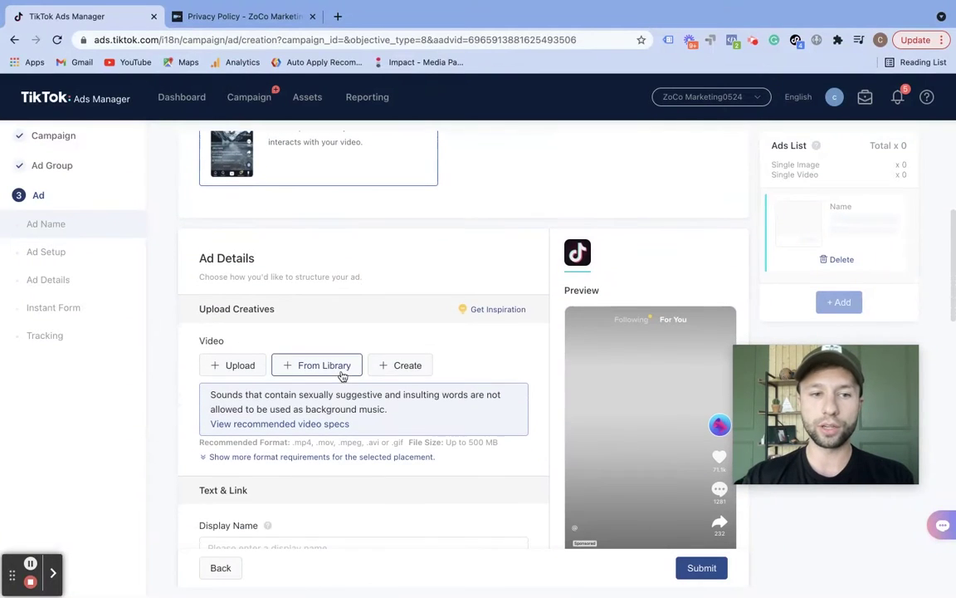
left_click(241, 366)
- Upload RPReplay_Final1632193728.mov (750×1334, 24.2 MB, 18s) from Downloads as the ad video
left_click(376, 208)
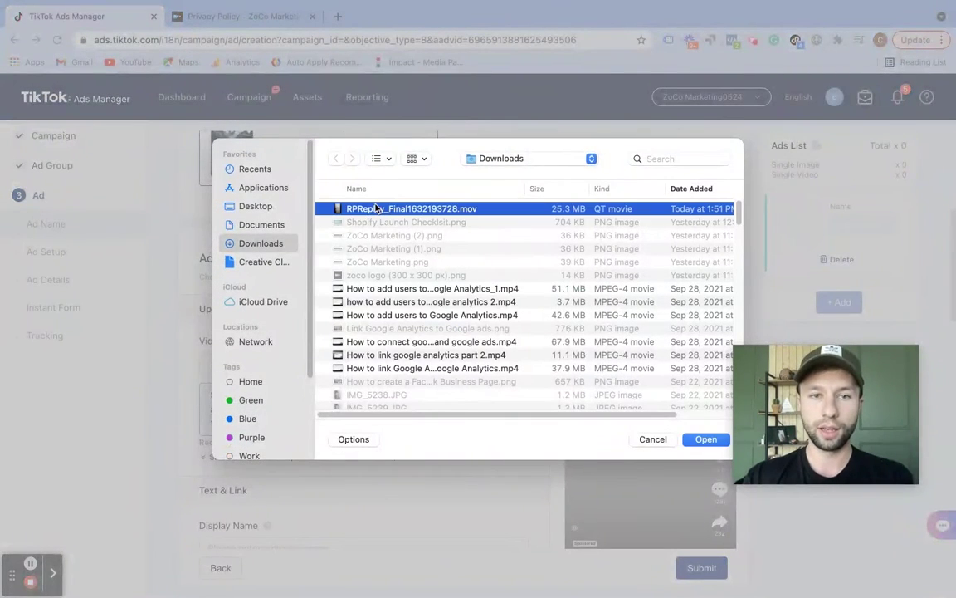
left_click(705, 440)
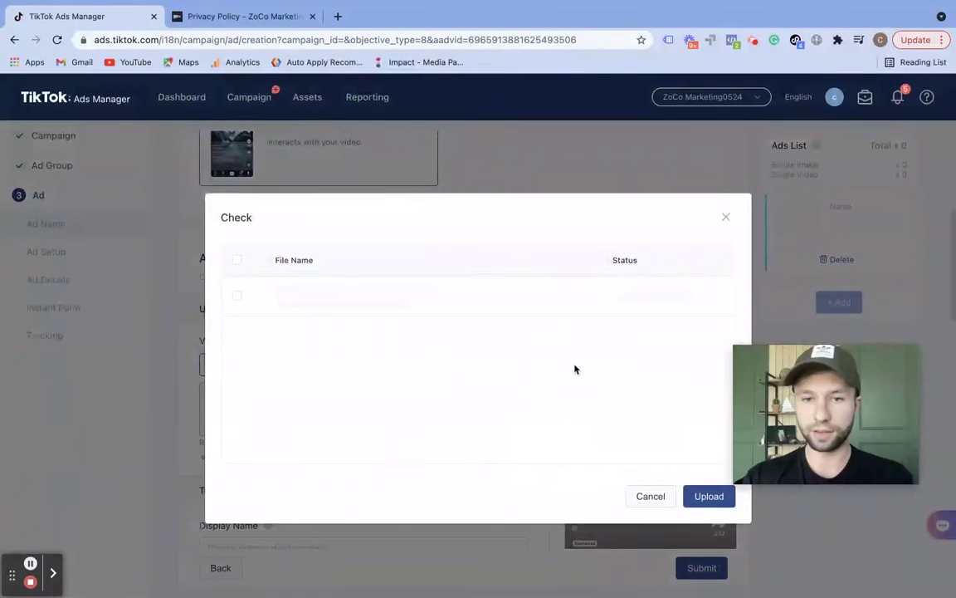
left_click(708, 501)
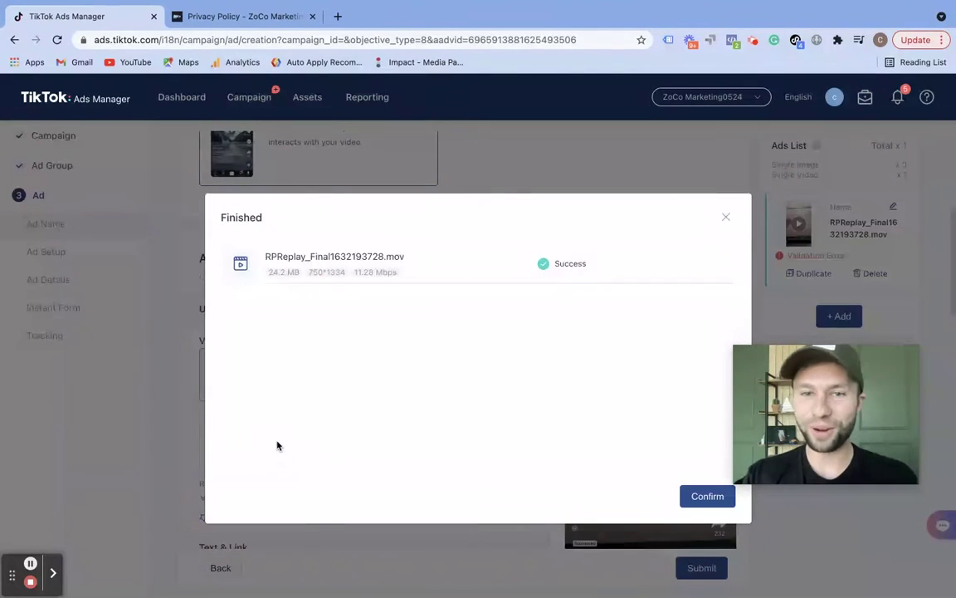
left_click(706, 495)
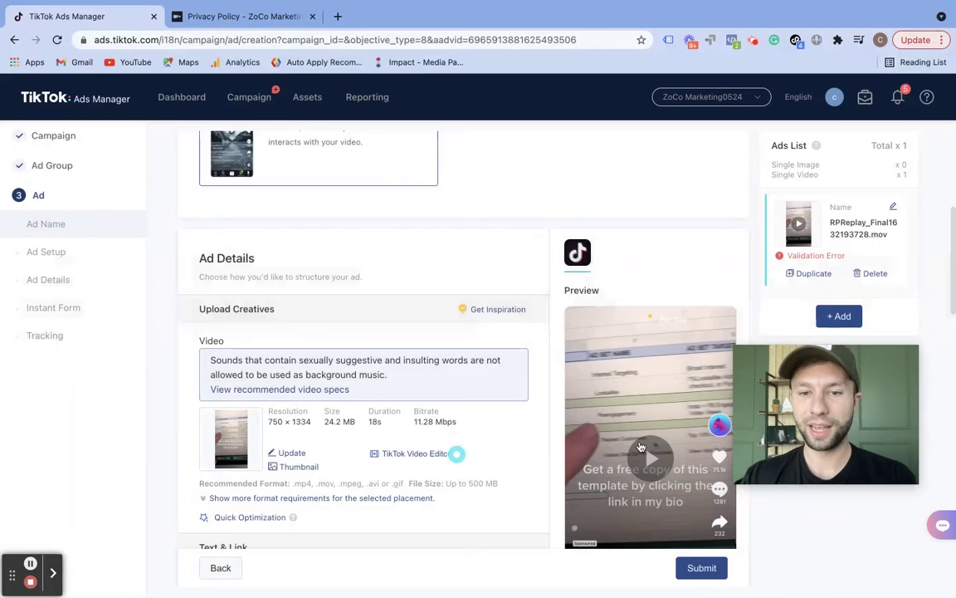
- Set the video thumbnail to the third frame, captioned 'Facebook ads secrets to get more sales – Part 4'
scroll(640, 447, "down", 1)
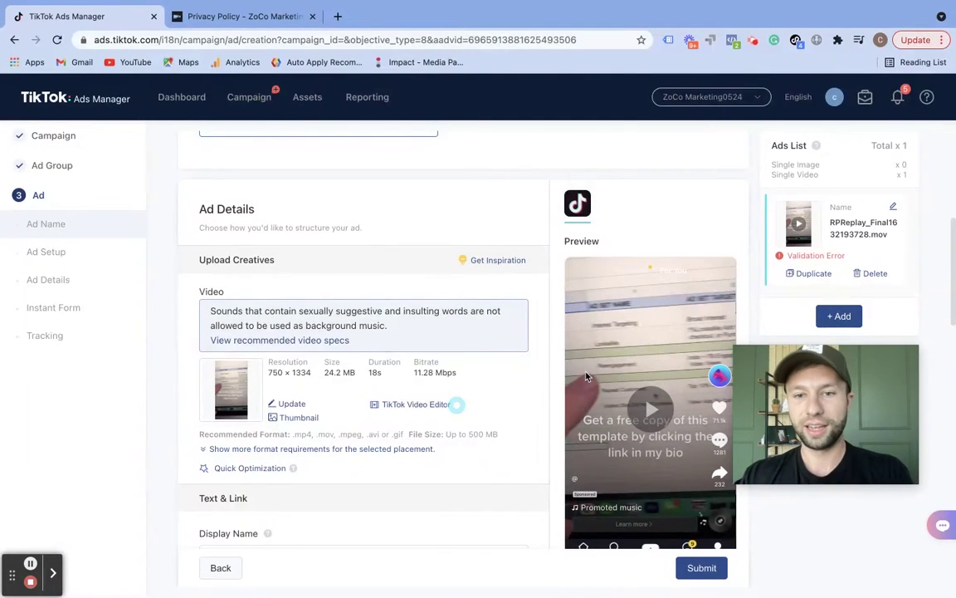
scroll(435, 365, "down", 3)
scroll(435, 370, "up", 2)
left_click(300, 374)
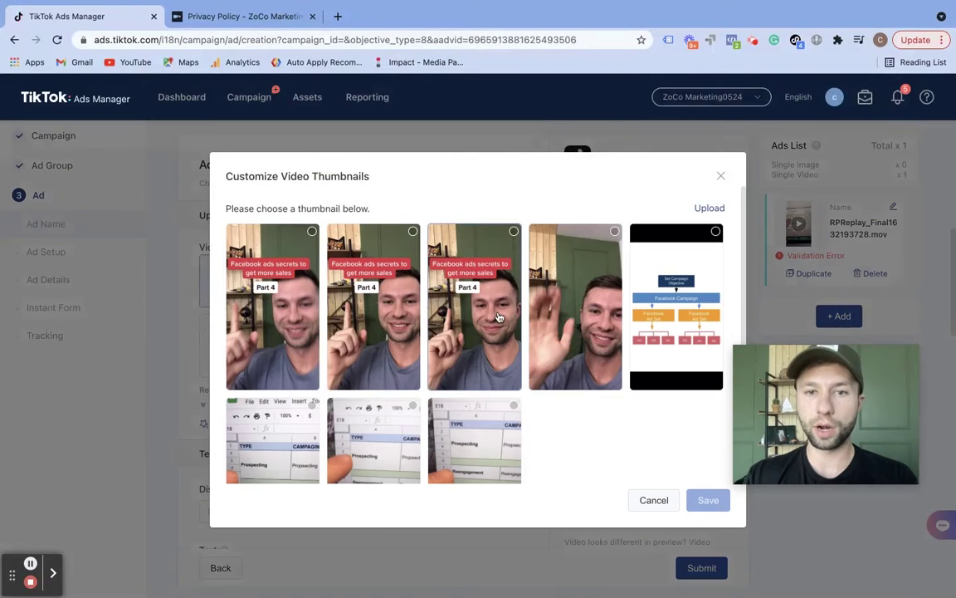
scroll(431, 314, "down", 1)
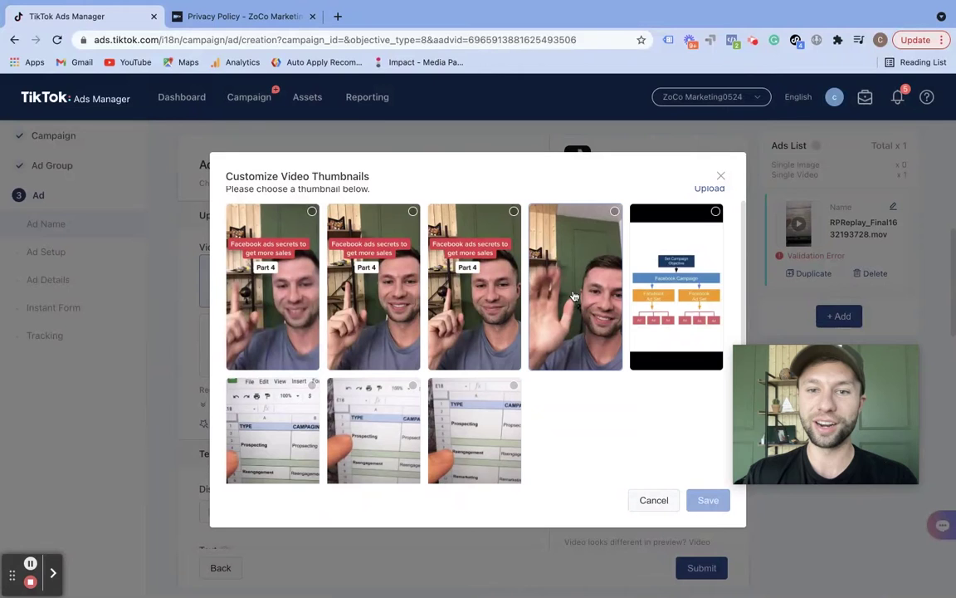
left_click(478, 255)
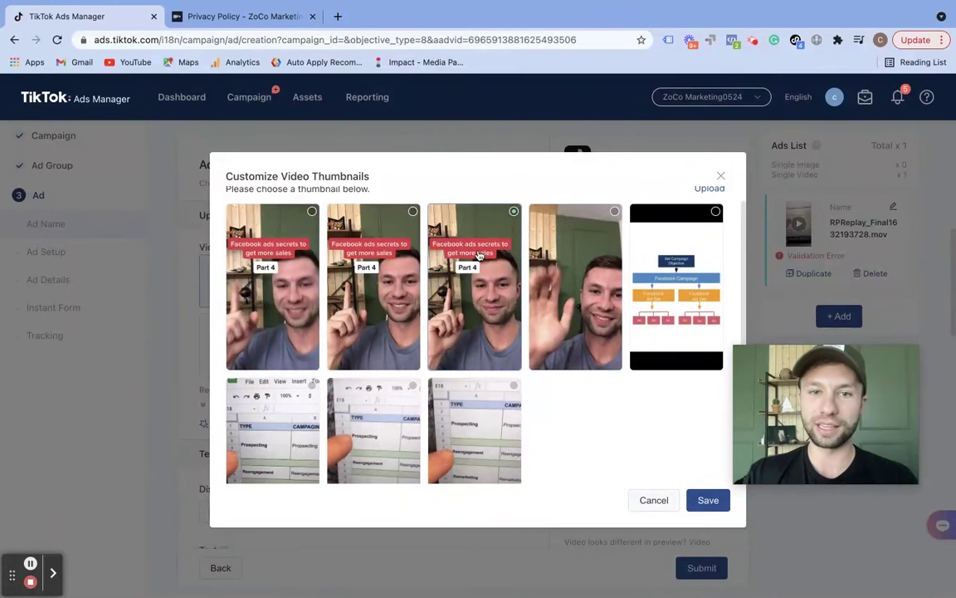
left_click(706, 500)
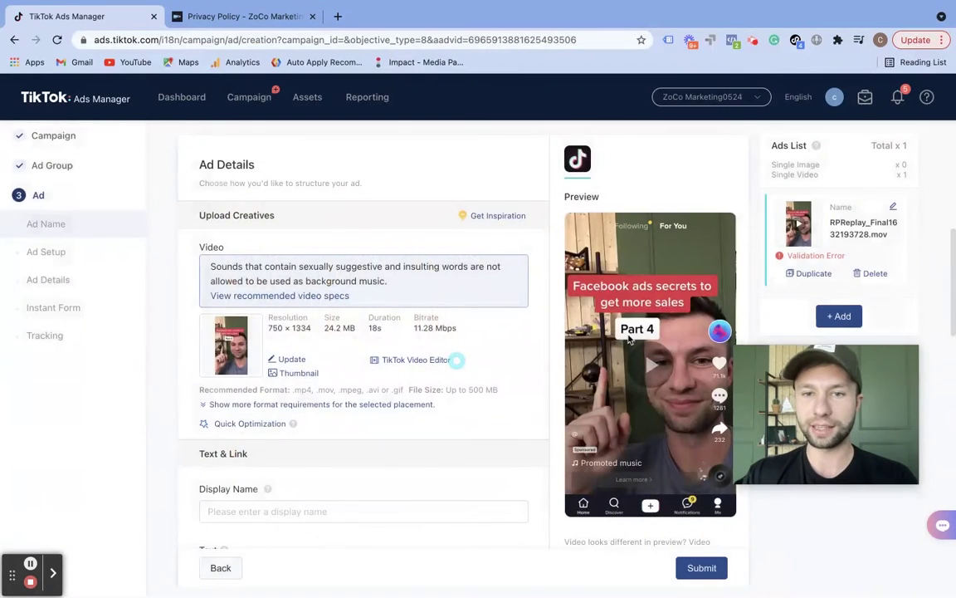
scroll(421, 438, "down", 2)
- Enter zocomarketing as the ad's display name
scroll(421, 437, "down", 1)
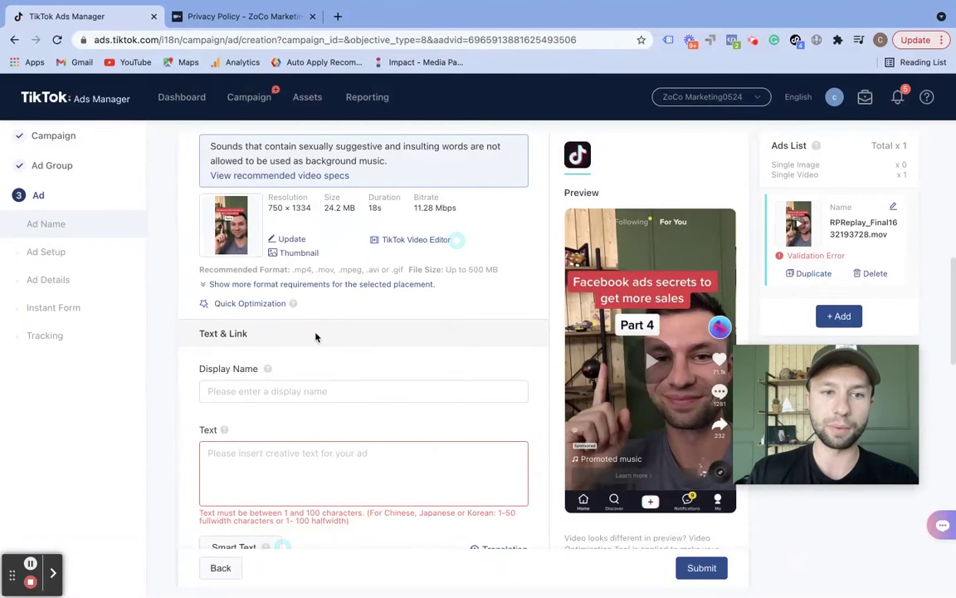
scroll(282, 316, "down", 3)
scroll(316, 319, "up", 1)
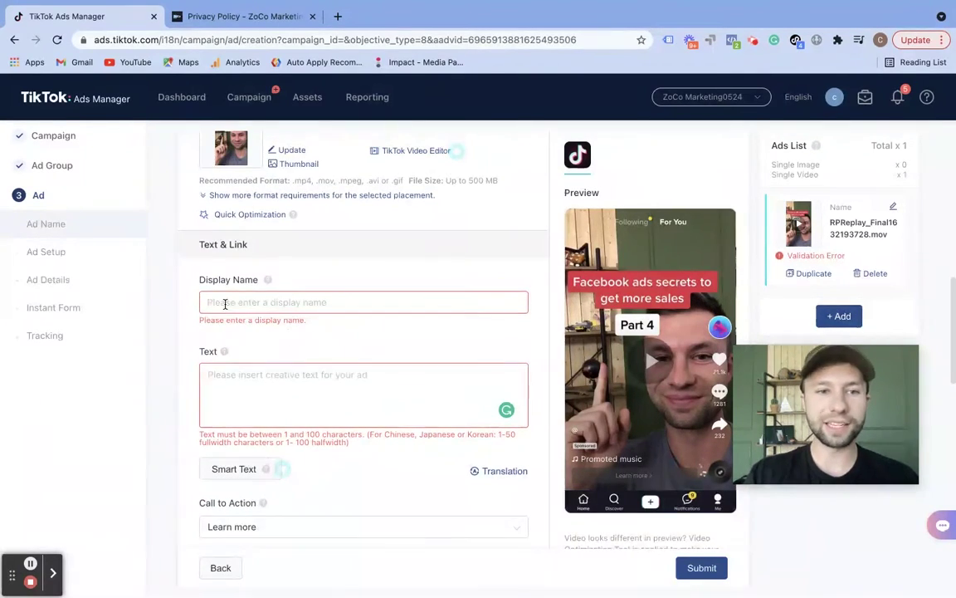
left_click(293, 301)
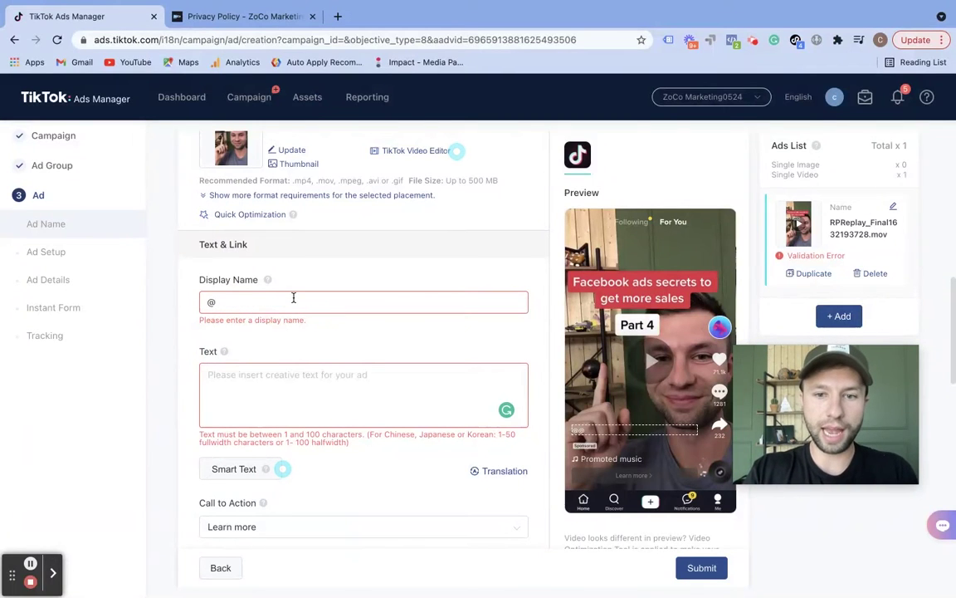
type("@")
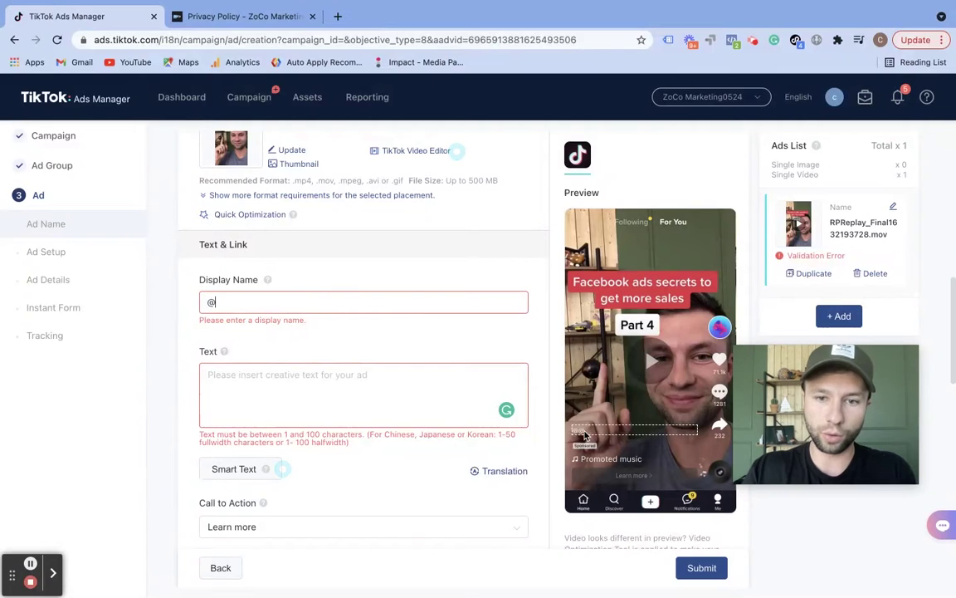
key("BackSpace")
type("zoc")
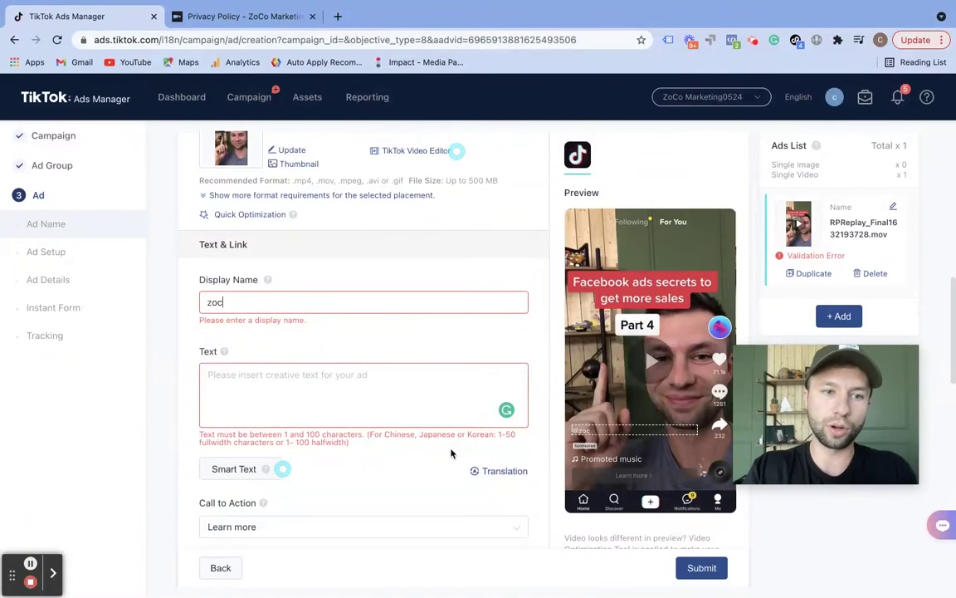
type("omarketing")
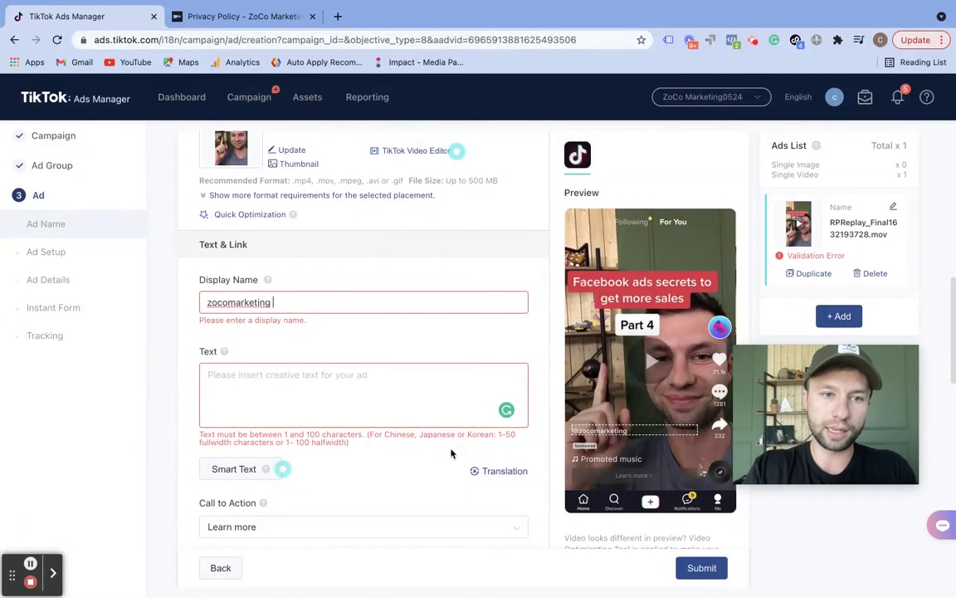
- Write the ad text 'Free Facebook Ad Account Template.' with no stray trailing characters
left_click(293, 382)
type("Fr")
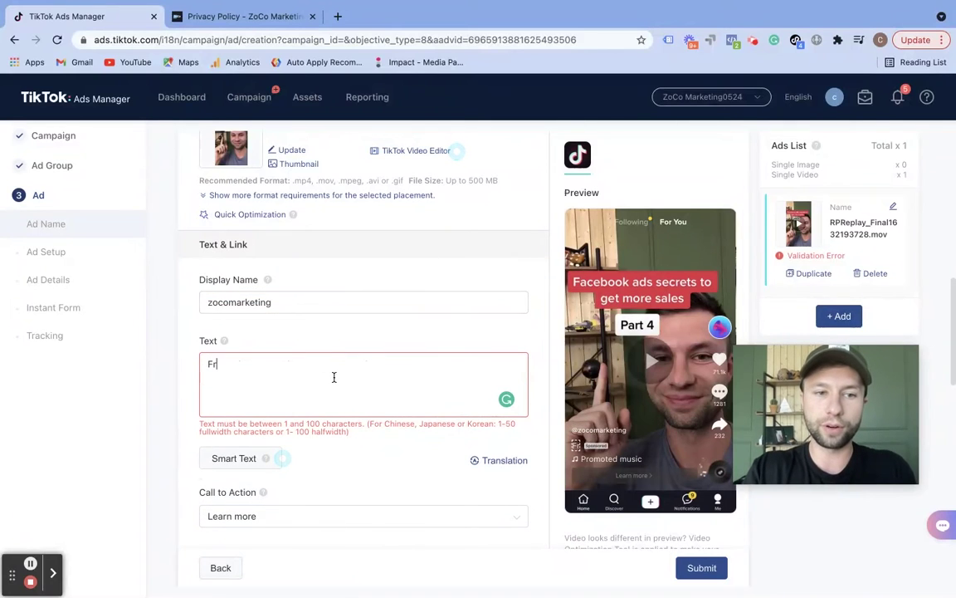
type("ee Facebo")
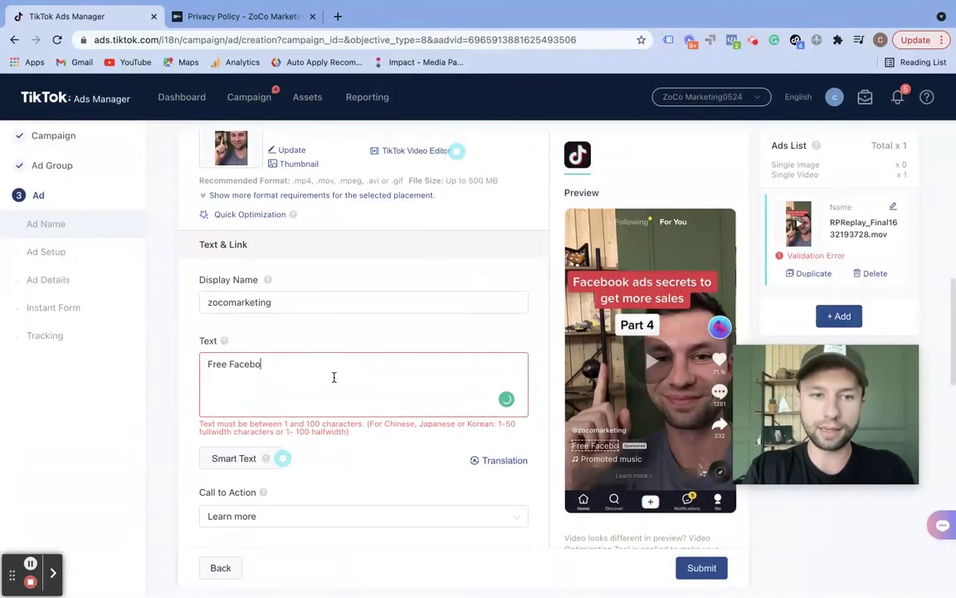
type("ok Ad Account Template")
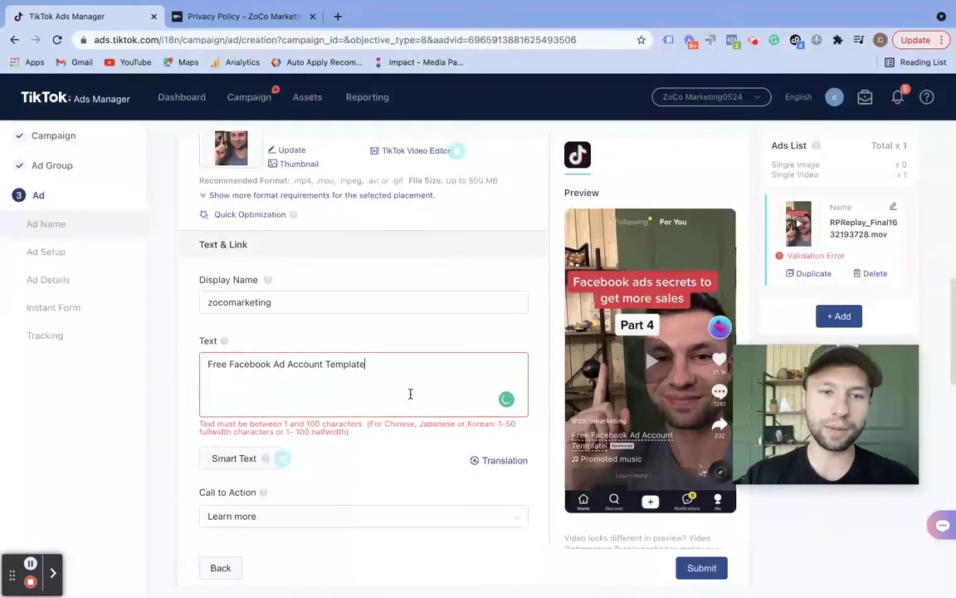
type(". Cli")
key("BackSpace")
key("BackSpace")
key("BackSpace")
key("BackSpace")
key("BackSpace")
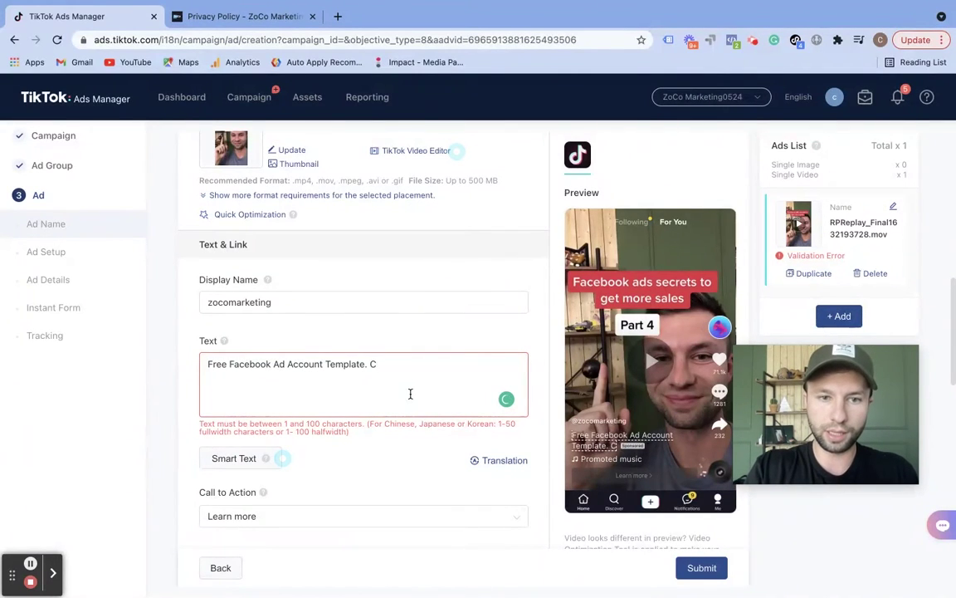
type(".")
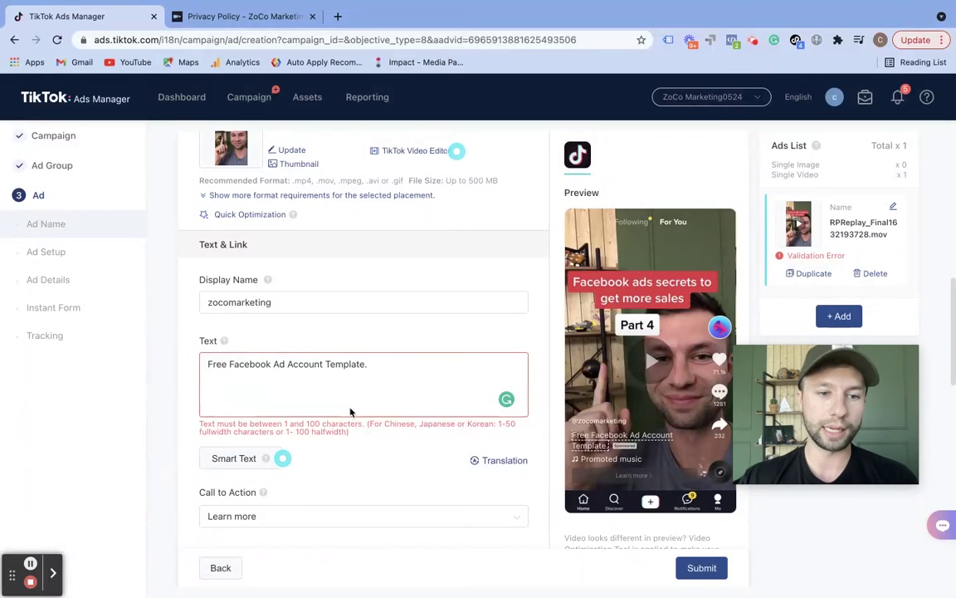
scroll(350, 412, "down", 2)
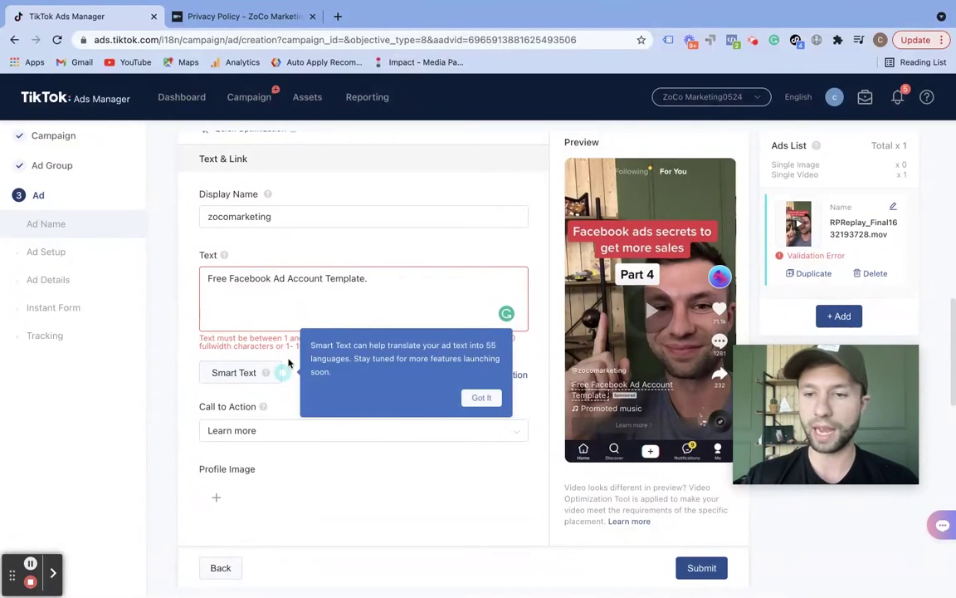
- Dismiss the Smart Text tip and look at what Smart Text does
left_click(245, 387)
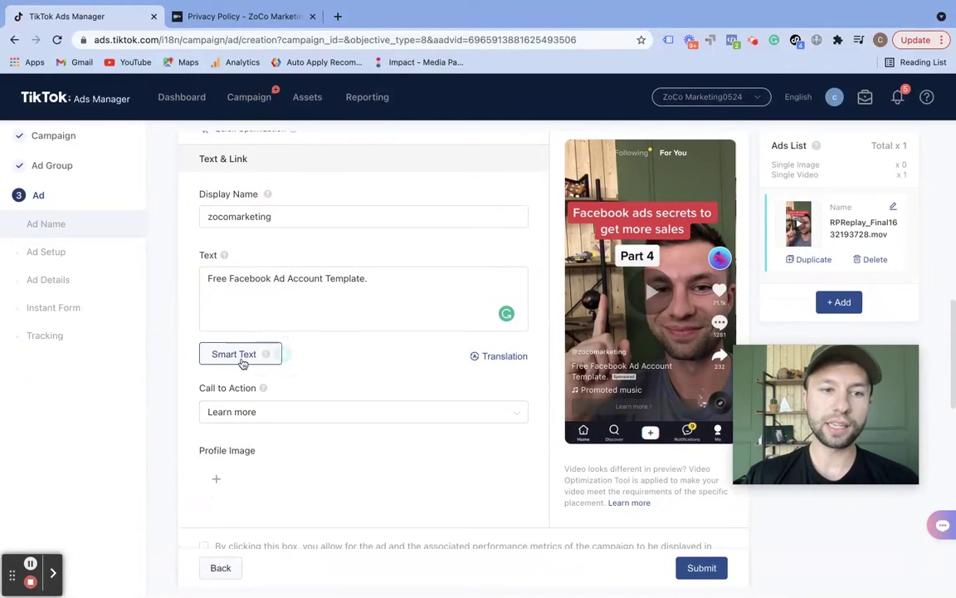
left_click(249, 357)
left_click(284, 354)
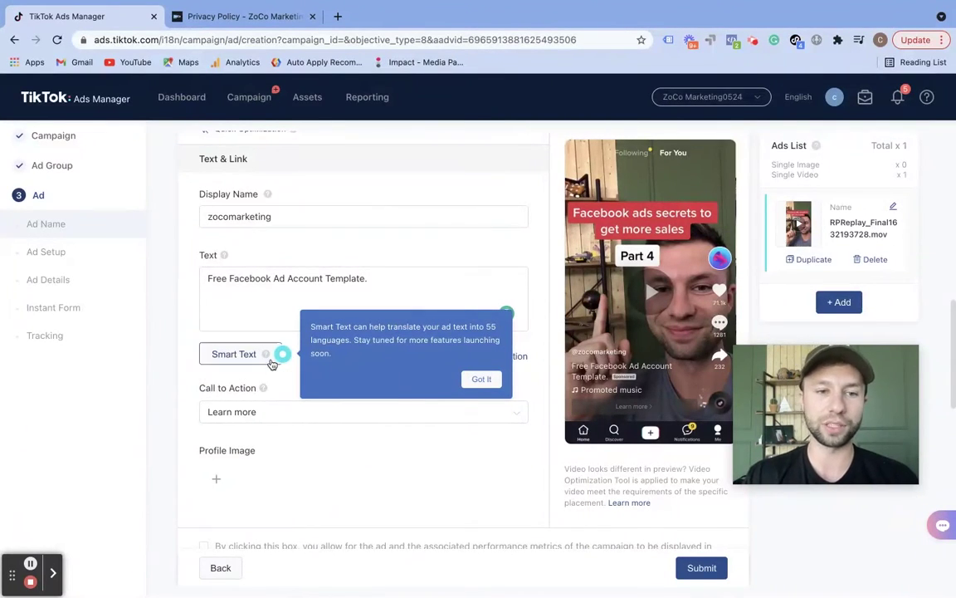
scroll(286, 361, "down", 1)
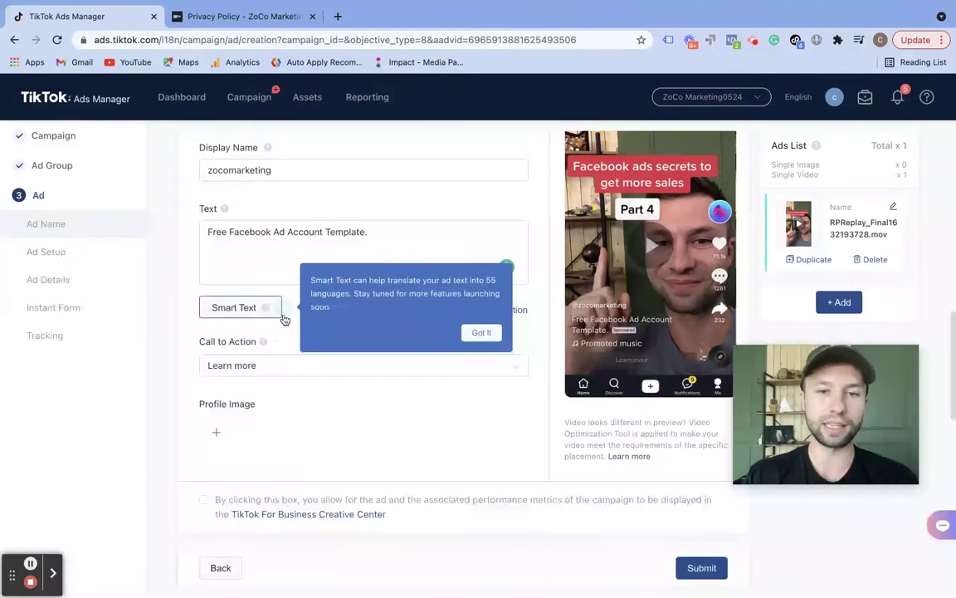
- Change the ad's call to action from Learn more to Download
left_click(514, 366)
scroll(344, 446, "down", 3)
scroll(346, 448, "down", 10)
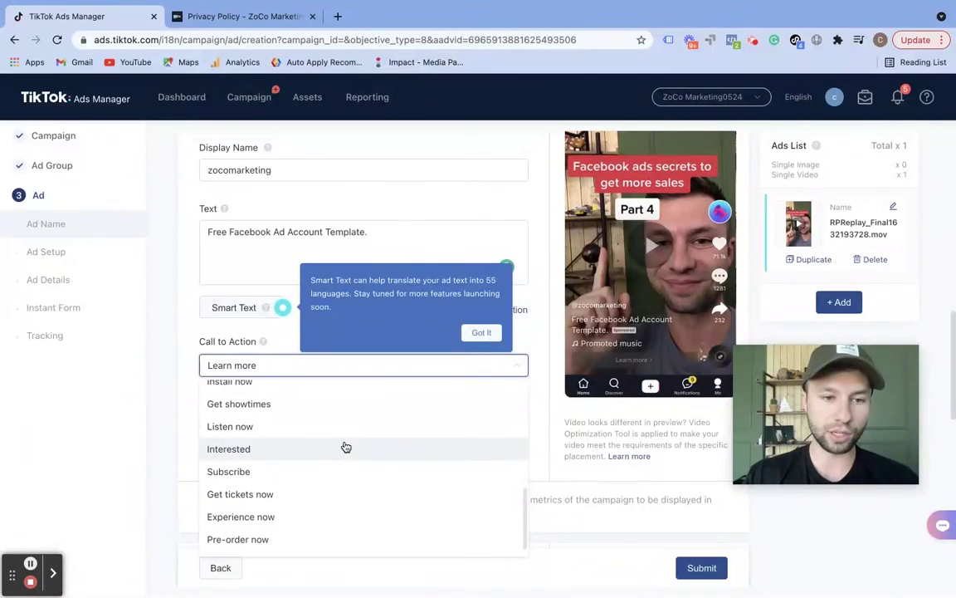
scroll(346, 448, "down", 1)
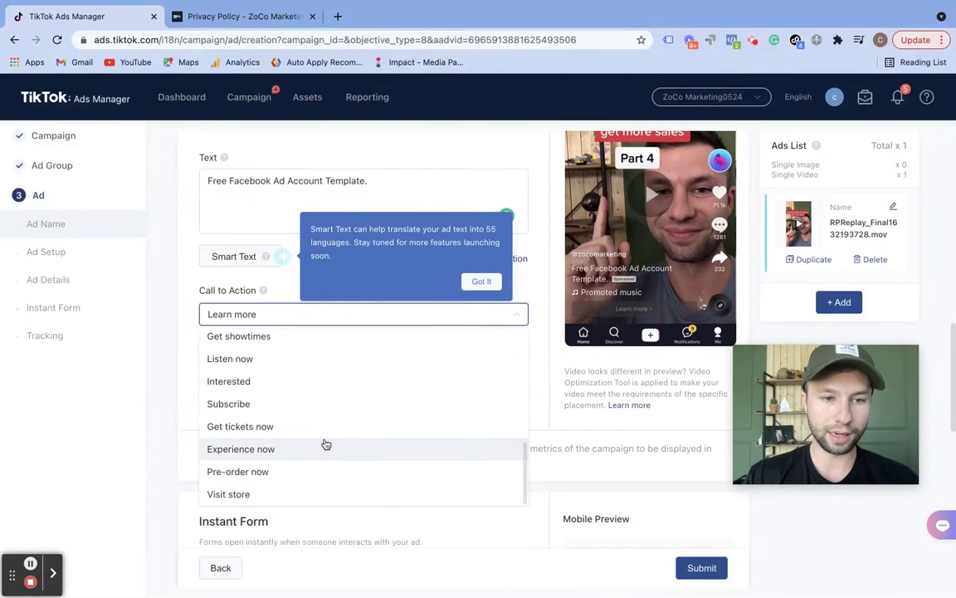
scroll(325, 445, "up", 1)
scroll(326, 444, "up", 10)
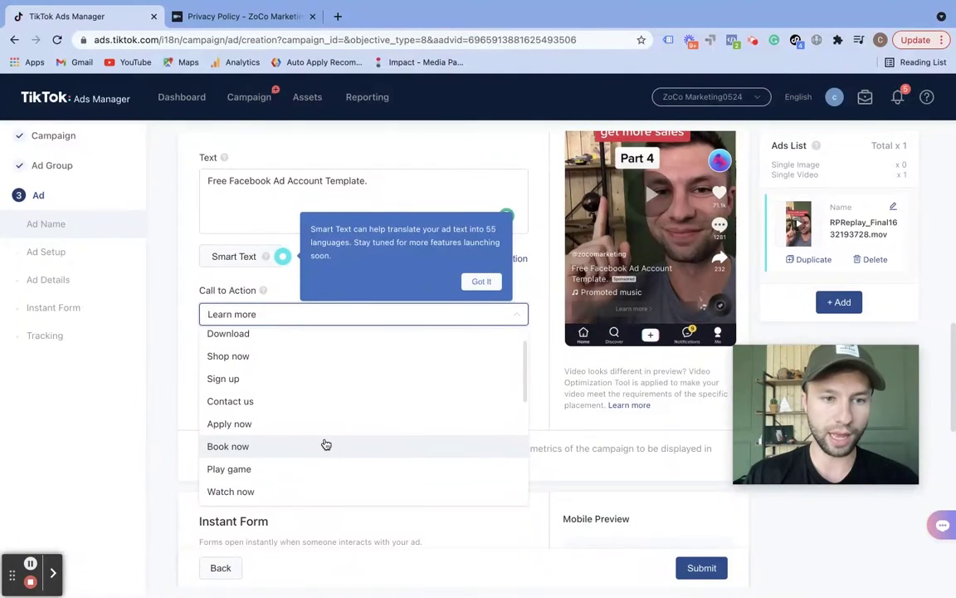
scroll(326, 444, "up", 2)
left_click(246, 390)
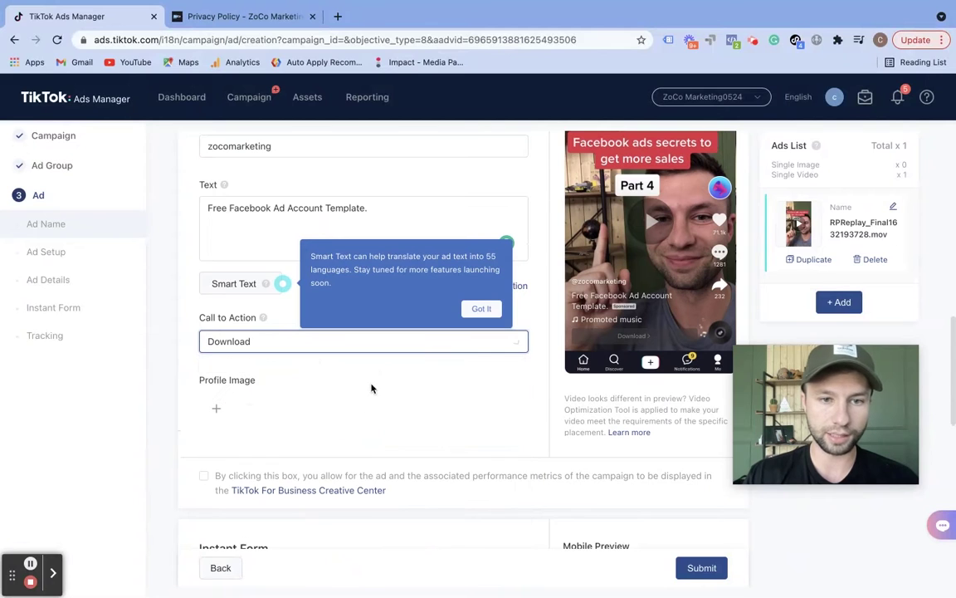
left_click(448, 342)
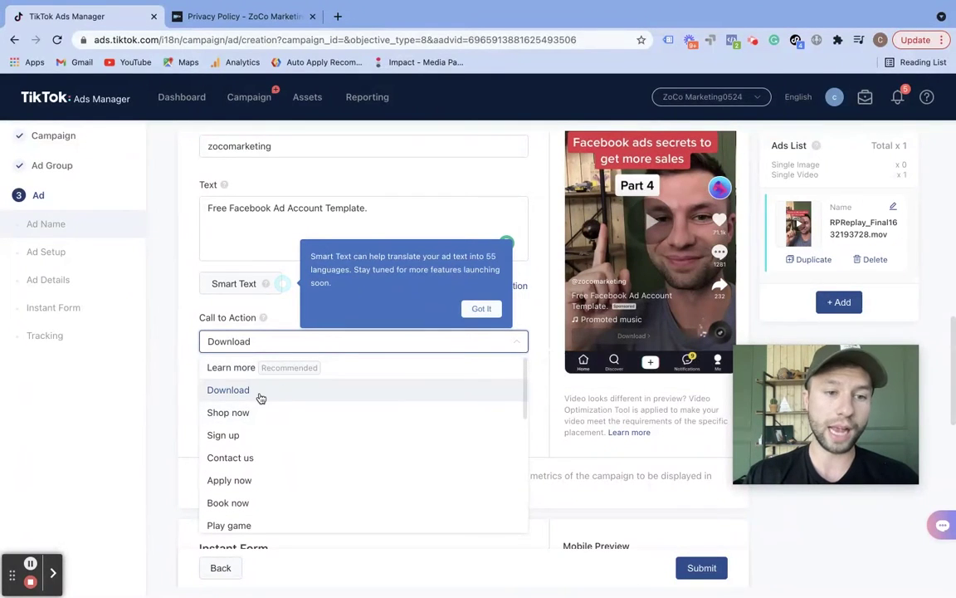
scroll(267, 444, "down", 5)
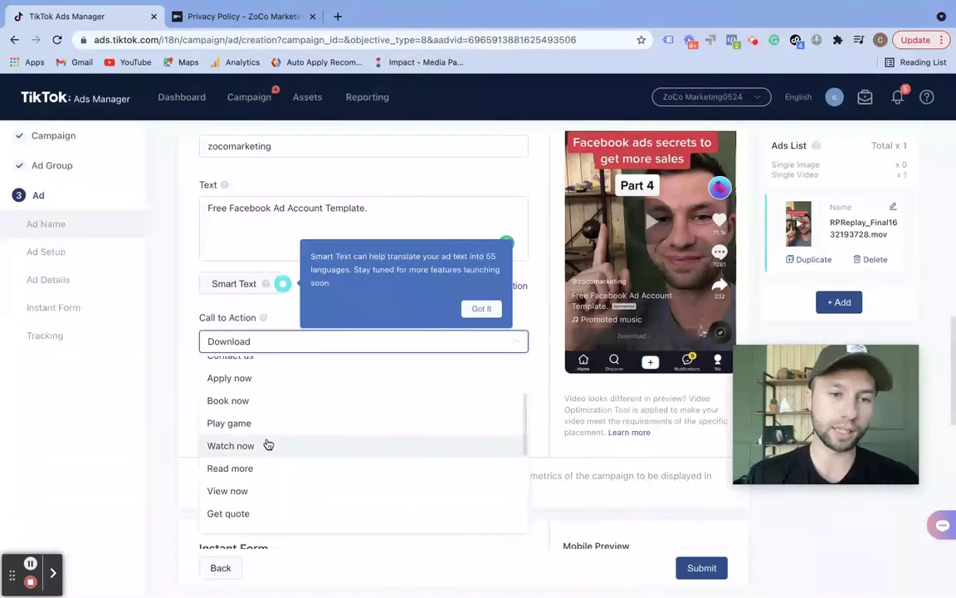
scroll(267, 442, "down", 3)
left_click(179, 381)
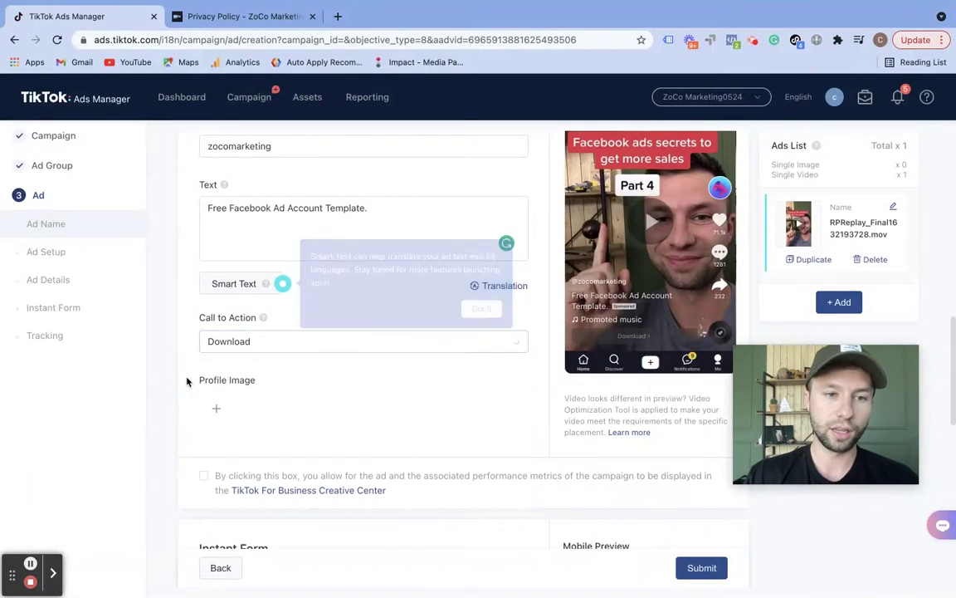
scroll(440, 365, "up", 1)
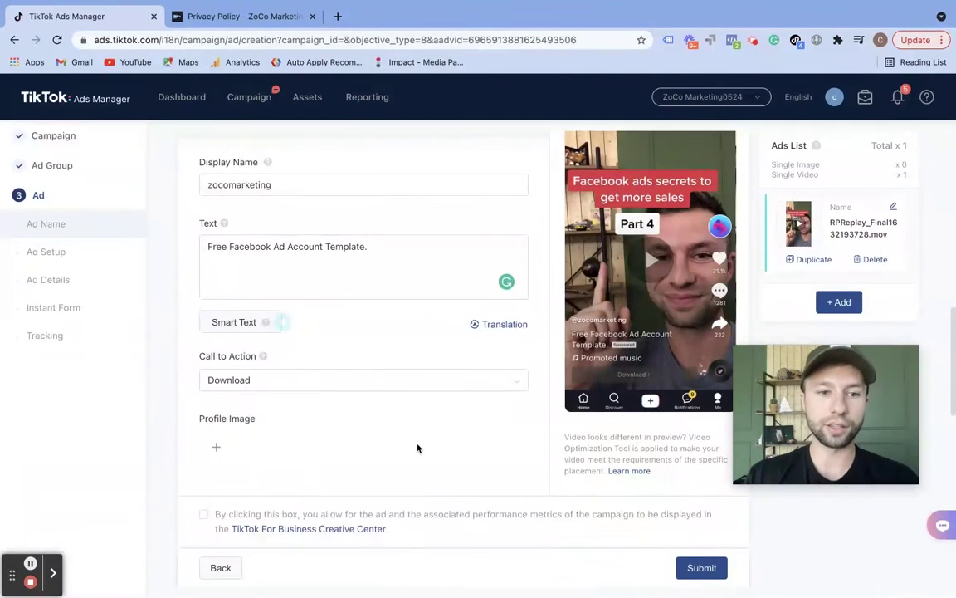
- In the Instant Form section, start a new form to bring up the Advanced and Classic Form templates
scroll(417, 449, "down", 3)
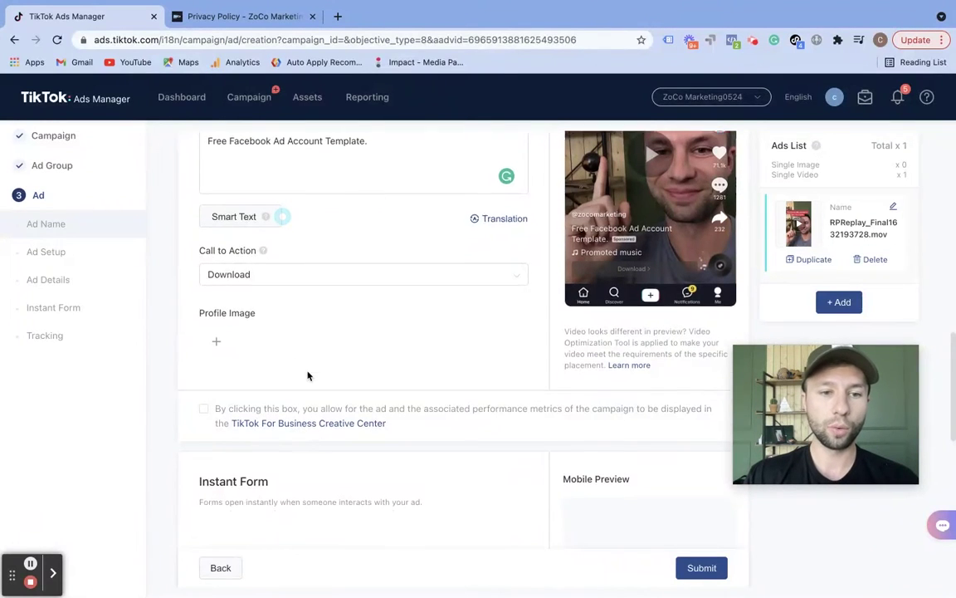
scroll(287, 359, "down", 2)
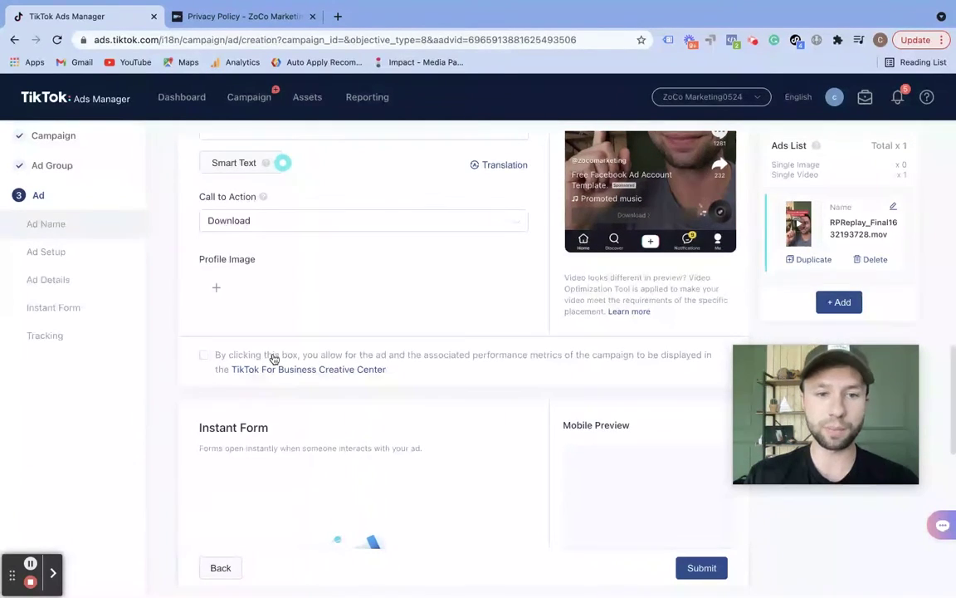
scroll(310, 365, "down", 5)
scroll(310, 385, "up", 1)
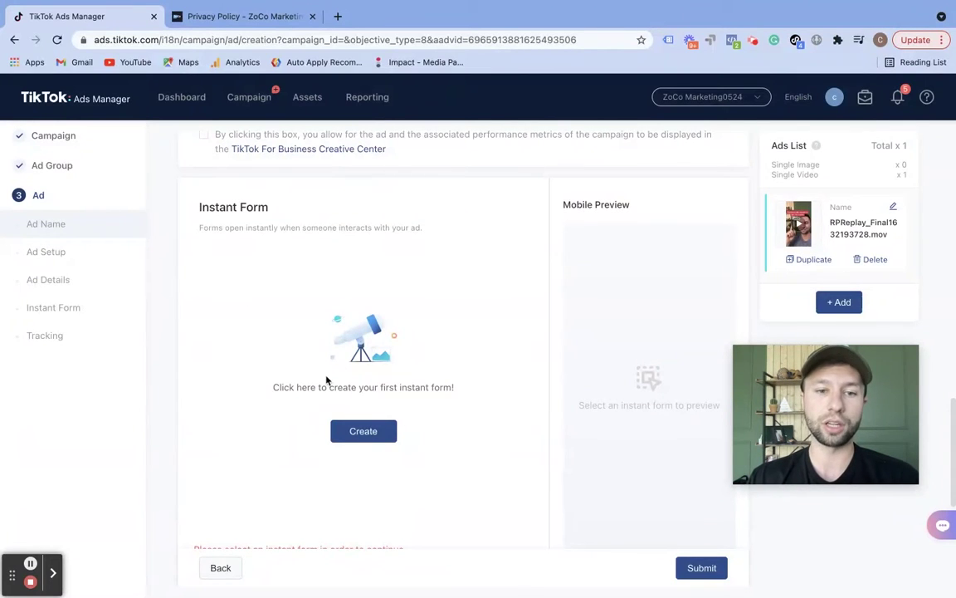
left_click(350, 432)
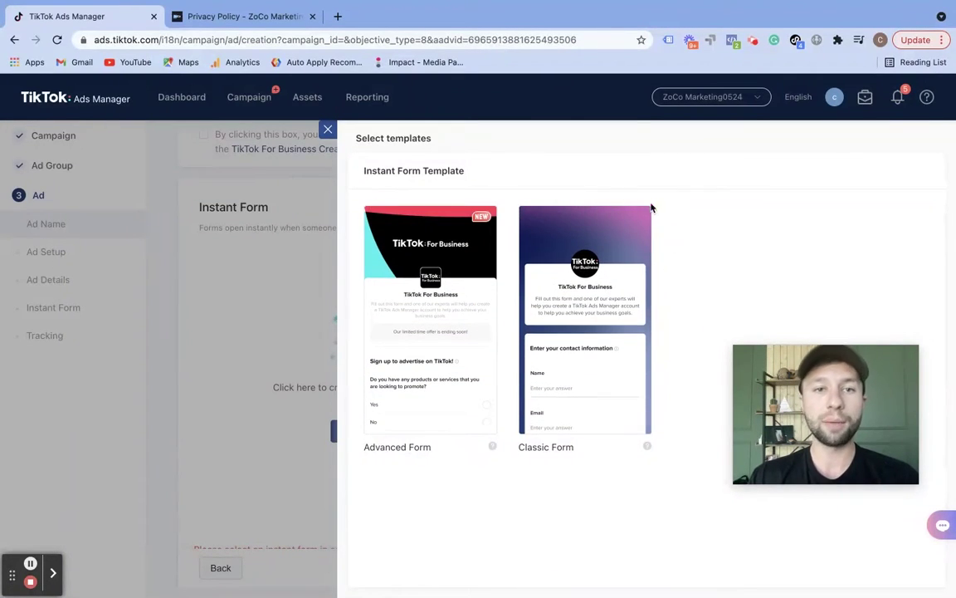
- Customize the Classic Form template, opening it as an untitled English form
mouse_move(624, 438)
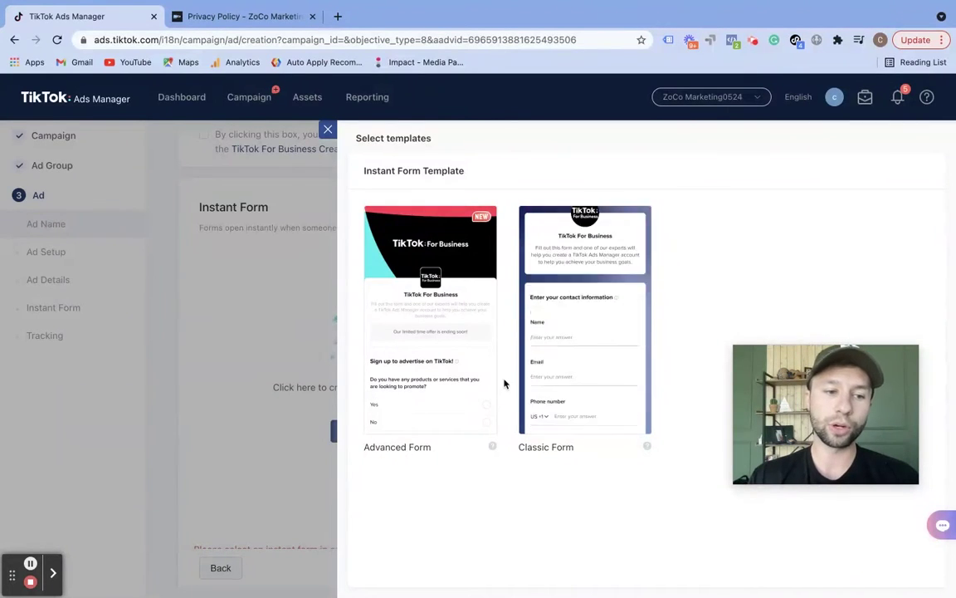
mouse_move(428, 345)
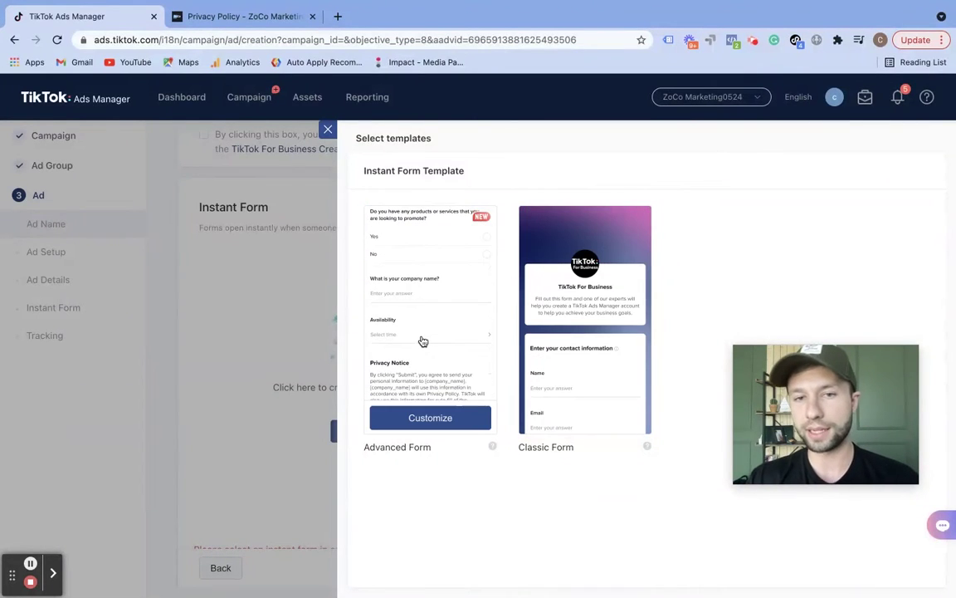
left_click(573, 419)
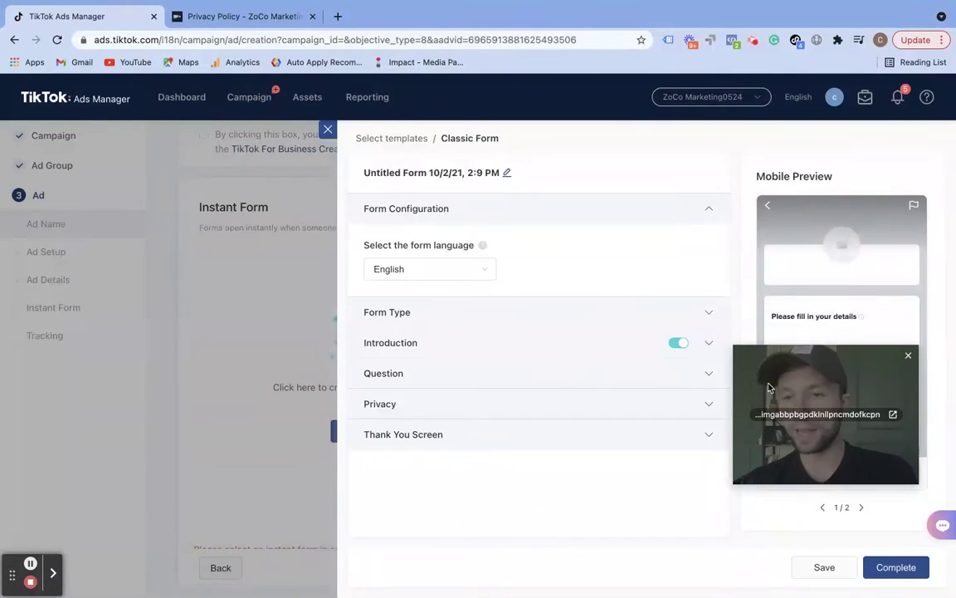
- Keep the form language English and title the form 'Free Facebook Ad Account Template'
left_click_drag(786, 404, 648, 523)
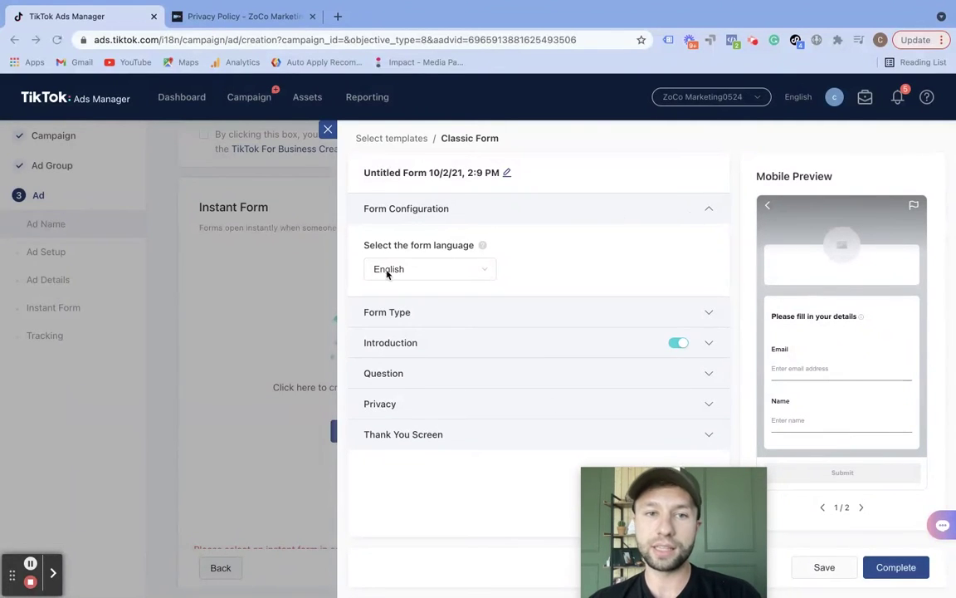
left_click(479, 272)
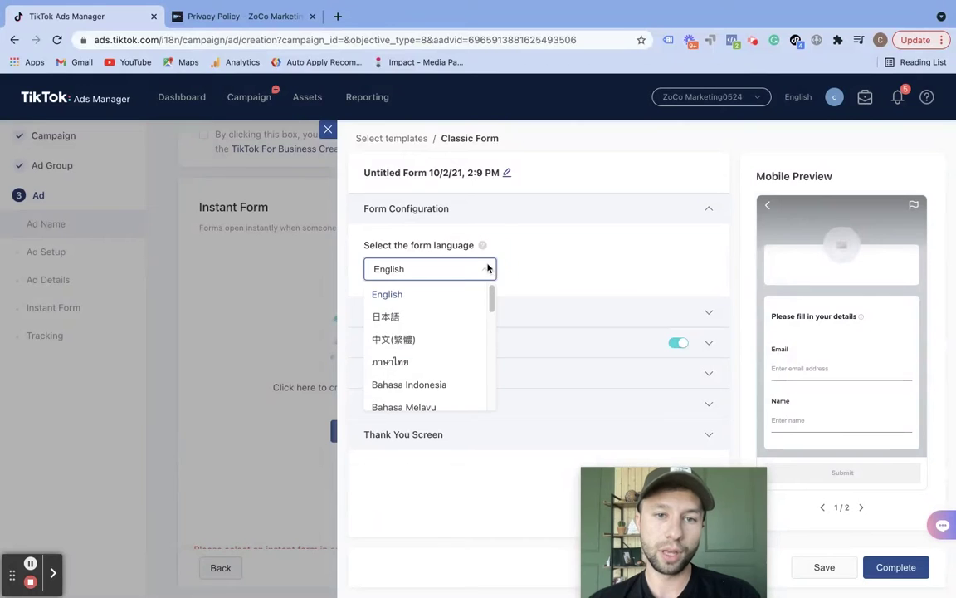
left_click(567, 250)
left_click(444, 171)
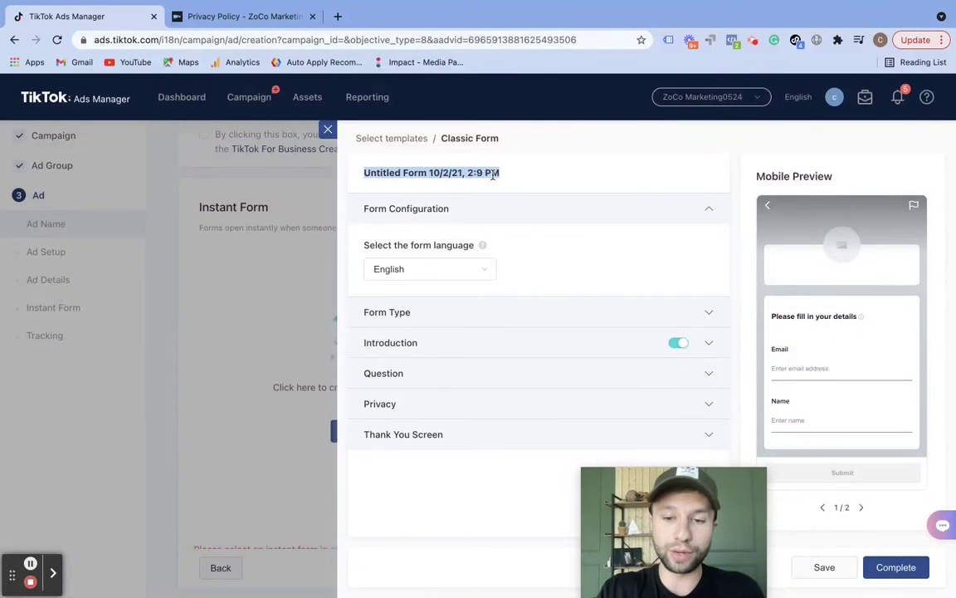
key("BackSpace")
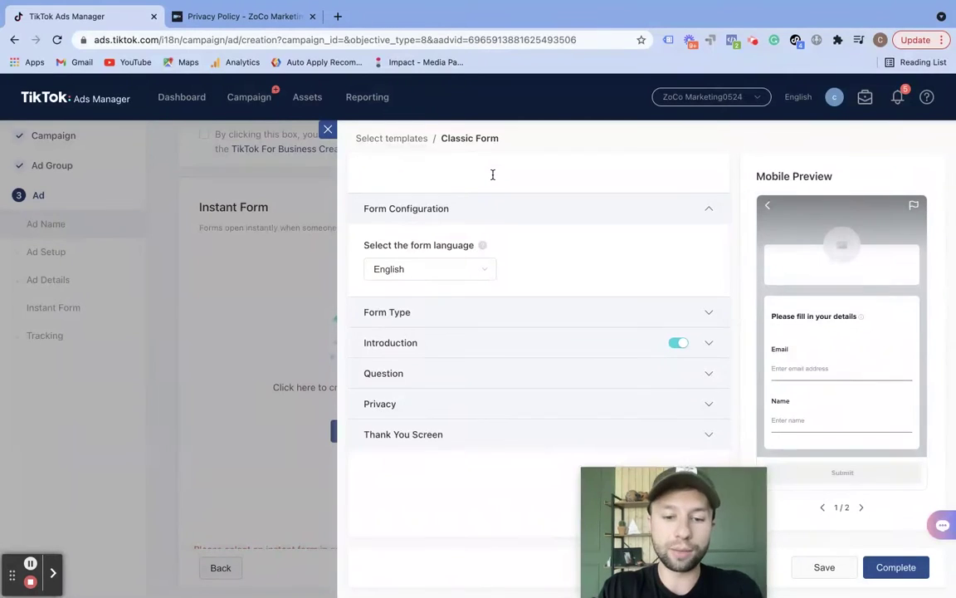
type("Free Facebook")
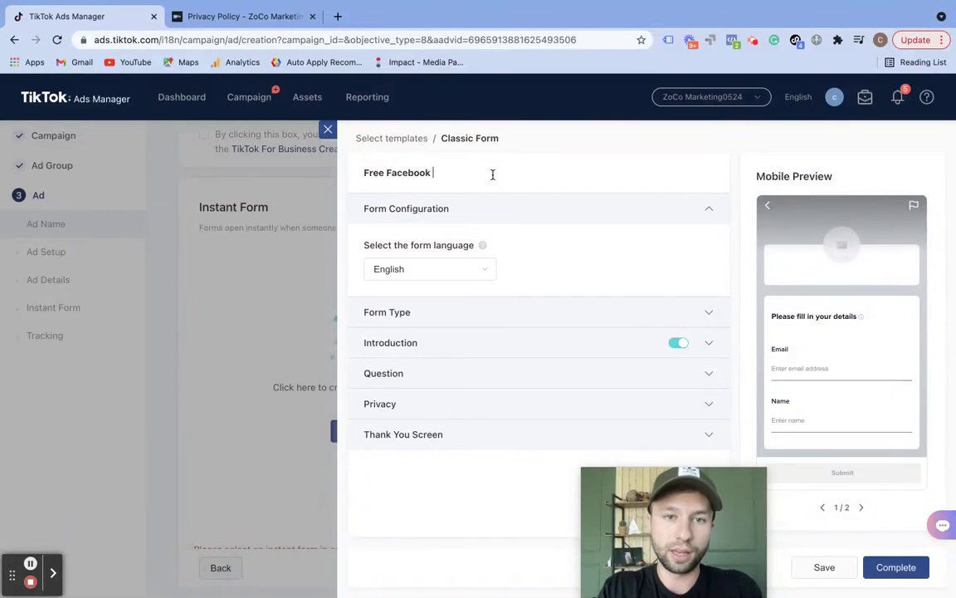
type(" Ad Account T")
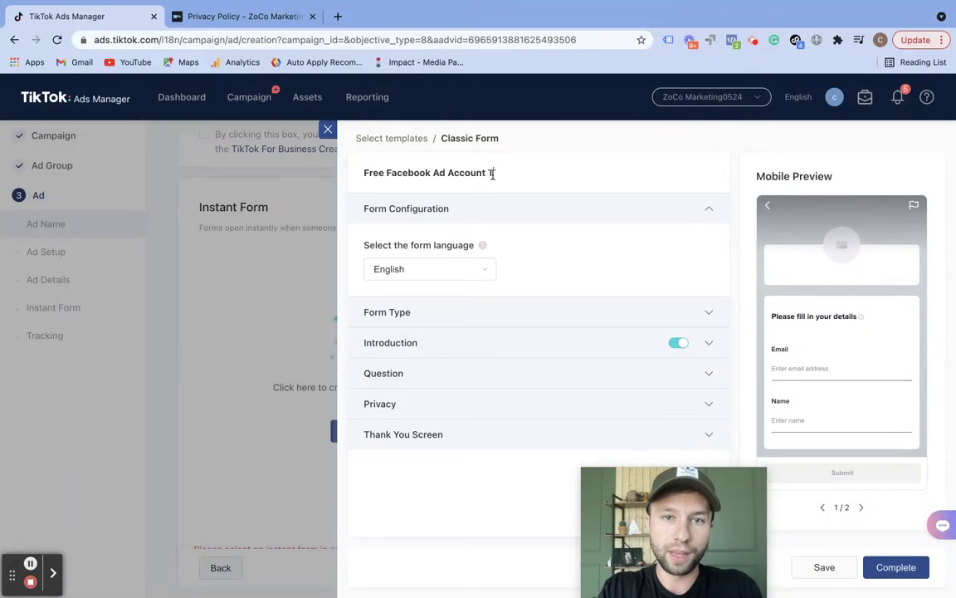
type("empalte")
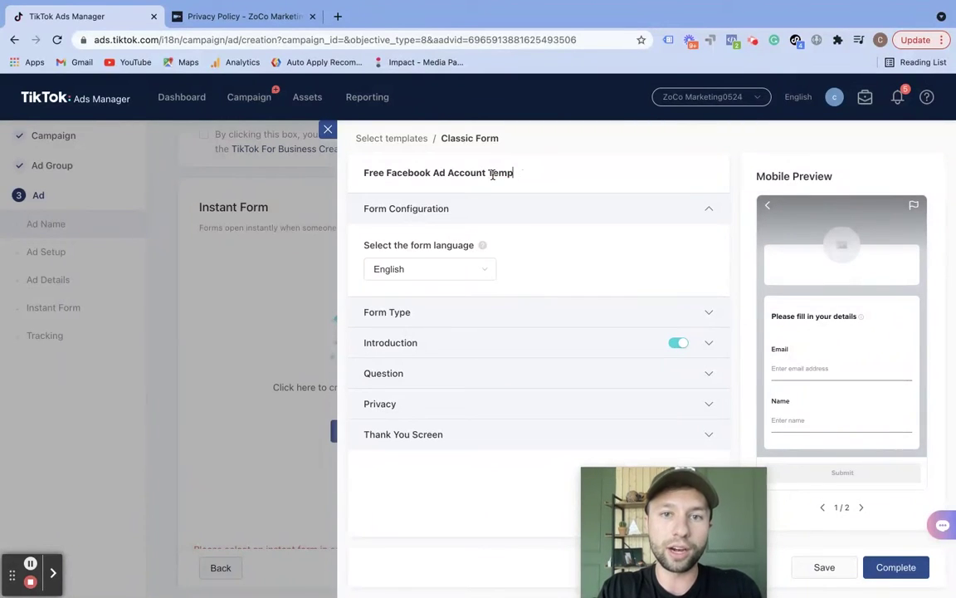
key("BackSpace")
key("BackSpace")
key("BackSpace")
key("BackSpace")
key("BackSpace")
type("late")
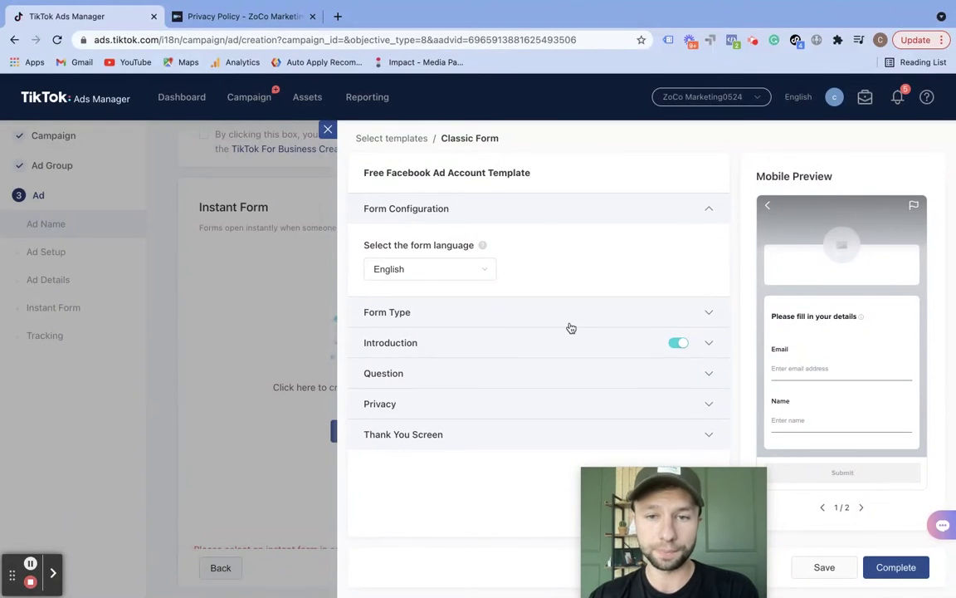
left_click(707, 314)
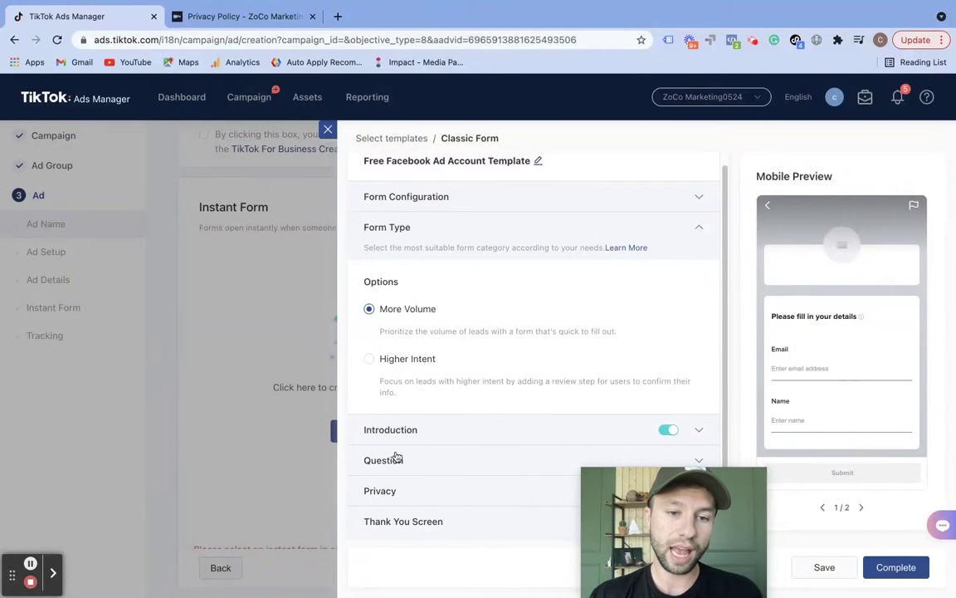
- Change the form type to Higher Intent, which adds a Review Screen section
left_click(369, 359)
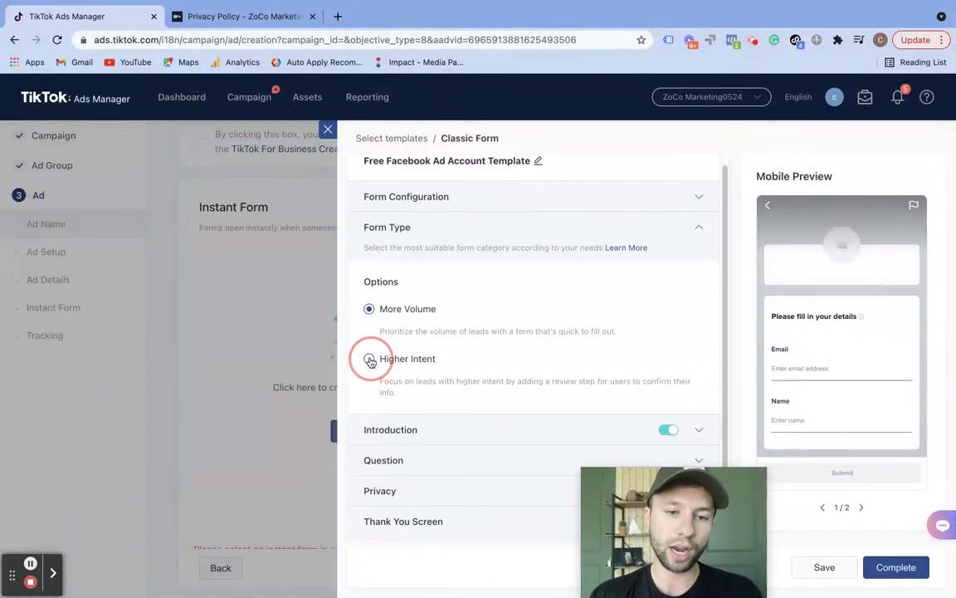
scroll(453, 504, "down", 1)
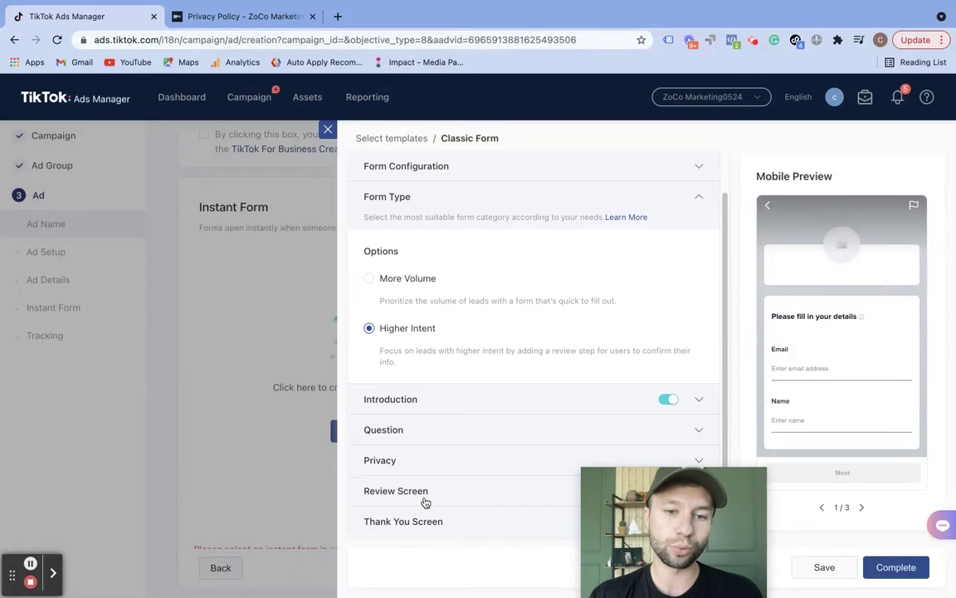
left_click_drag(670, 494, 830, 493)
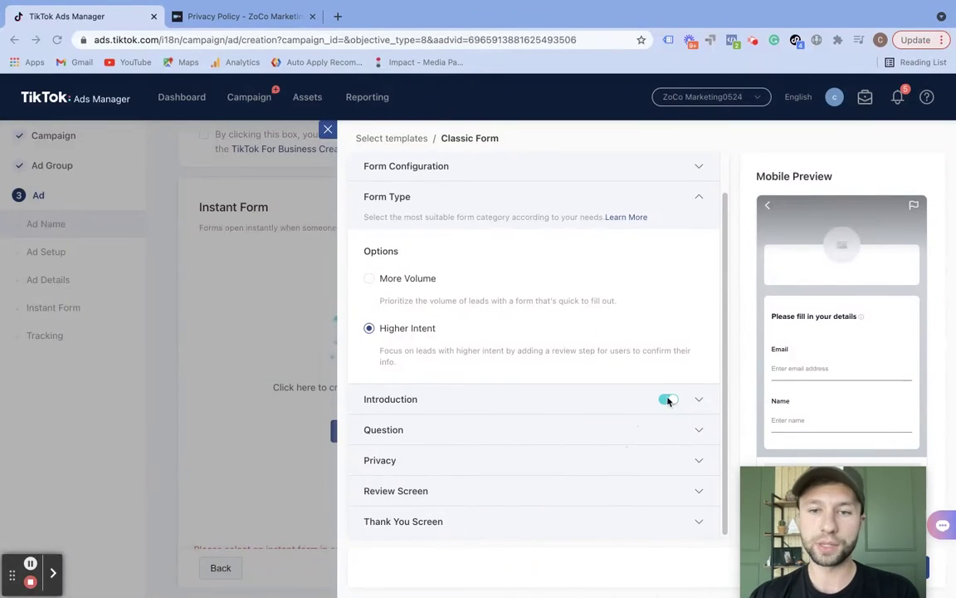
left_click(699, 399)
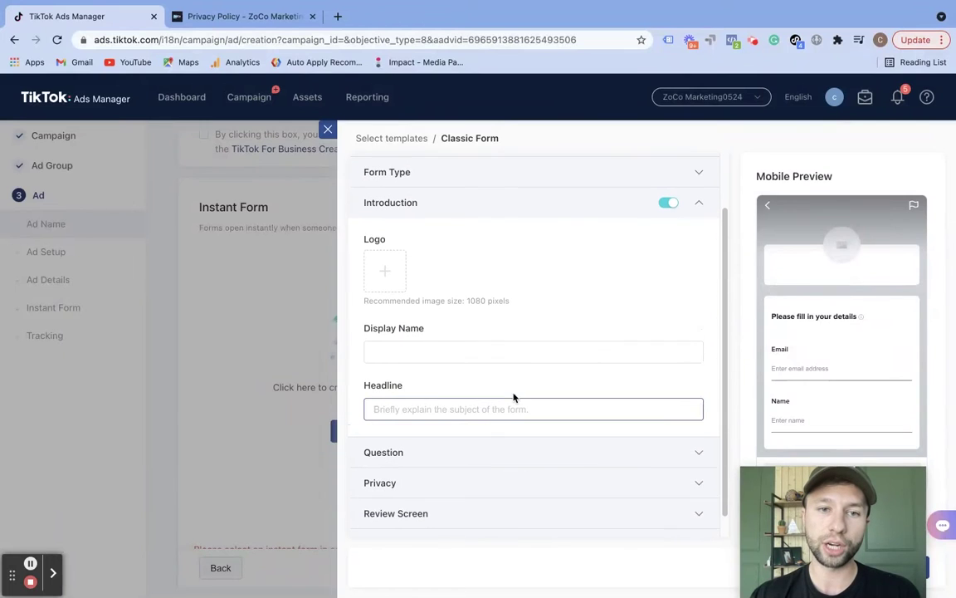
- Upload 'zoco logo (300 x 300 px).png' as the form introduction's logo
left_click(384, 283)
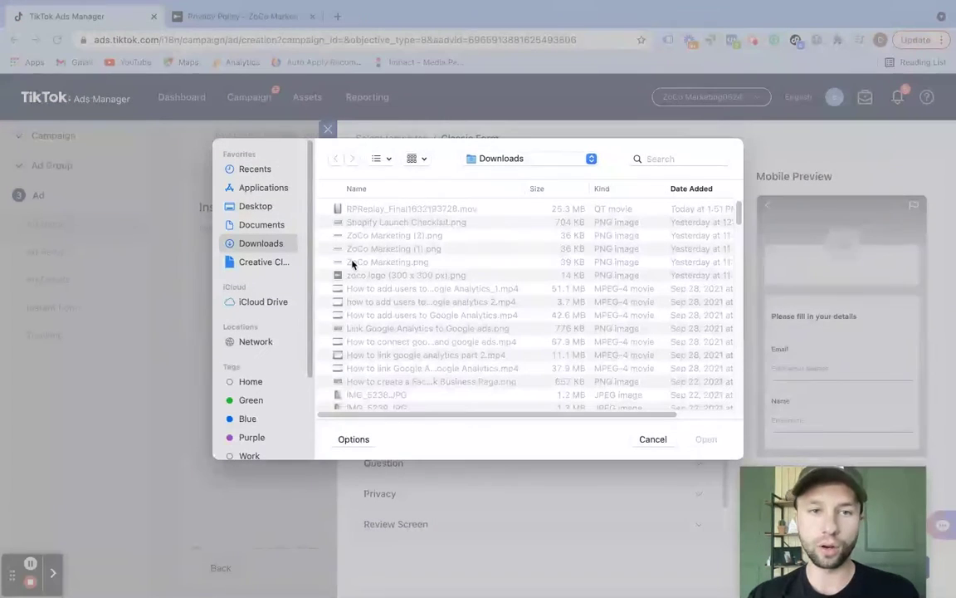
left_click(363, 275)
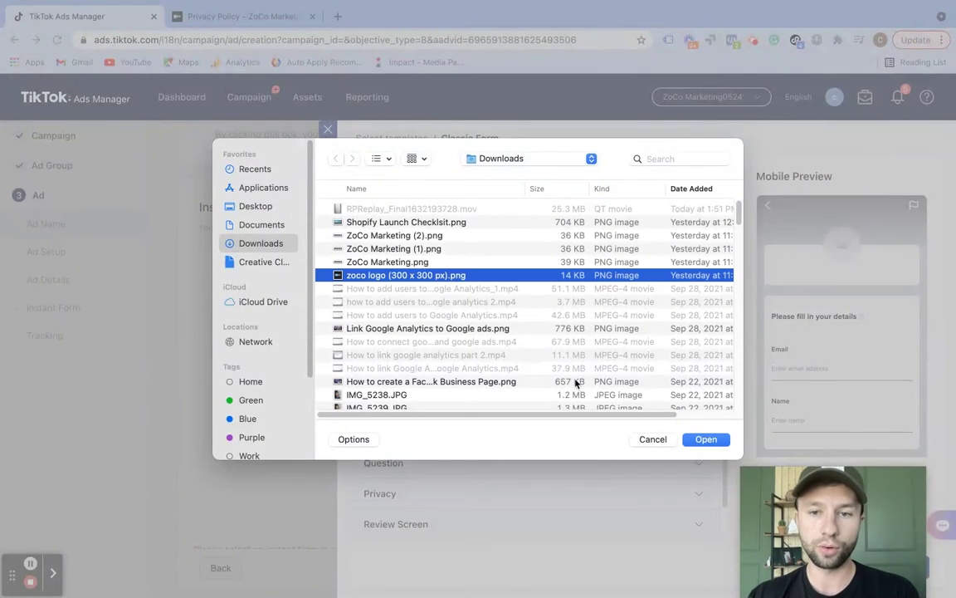
left_click(706, 439)
- Enter Zoco Marketing as the display name and paste in the free Facebook ad template headline
left_click(458, 364)
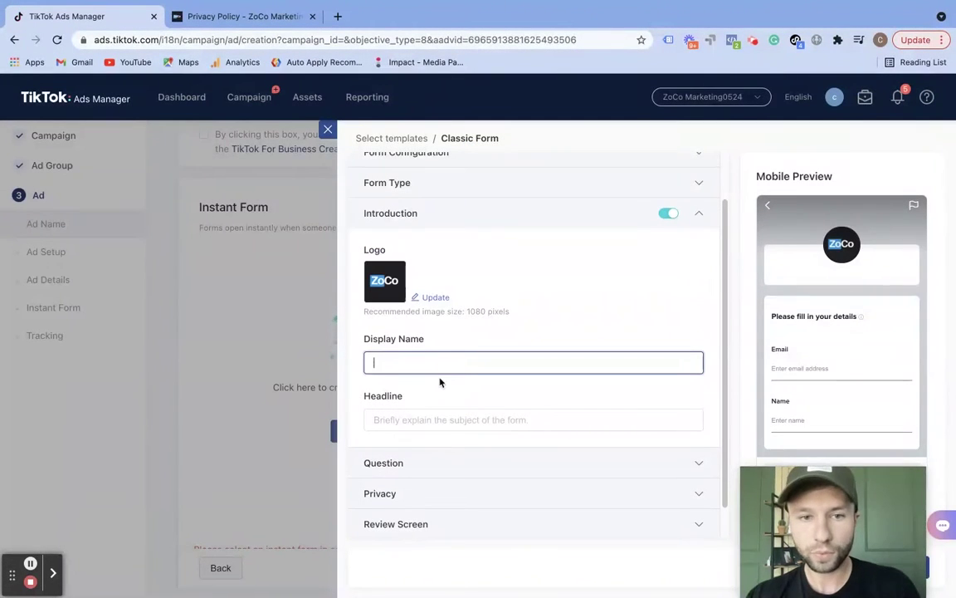
type("Zo")
key("BackSpace")
type("co Marketing")
left_click(451, 419)
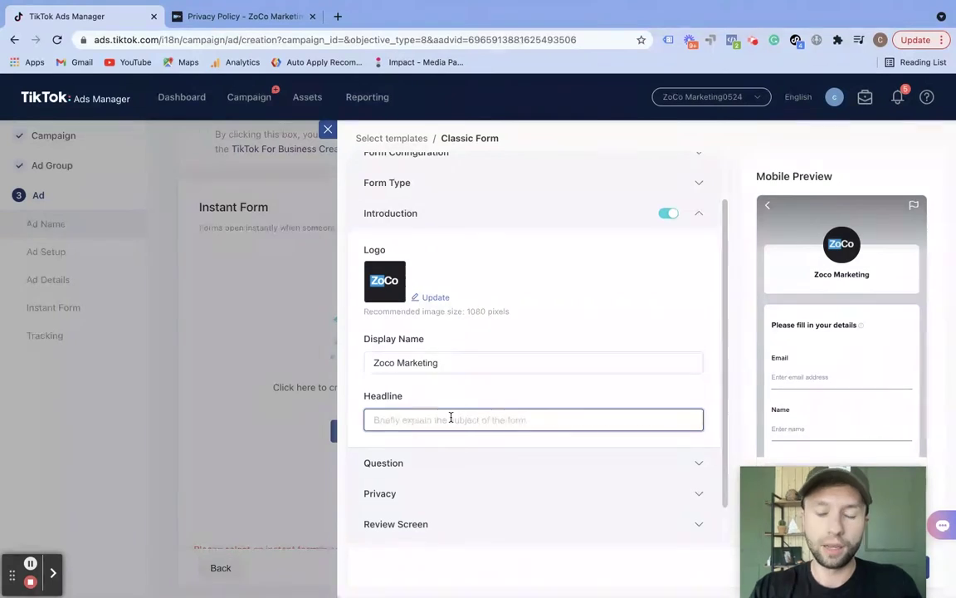
type("Get The Free Facebook Ad Account Template. To Increase Sales From Your Facebook Ads")
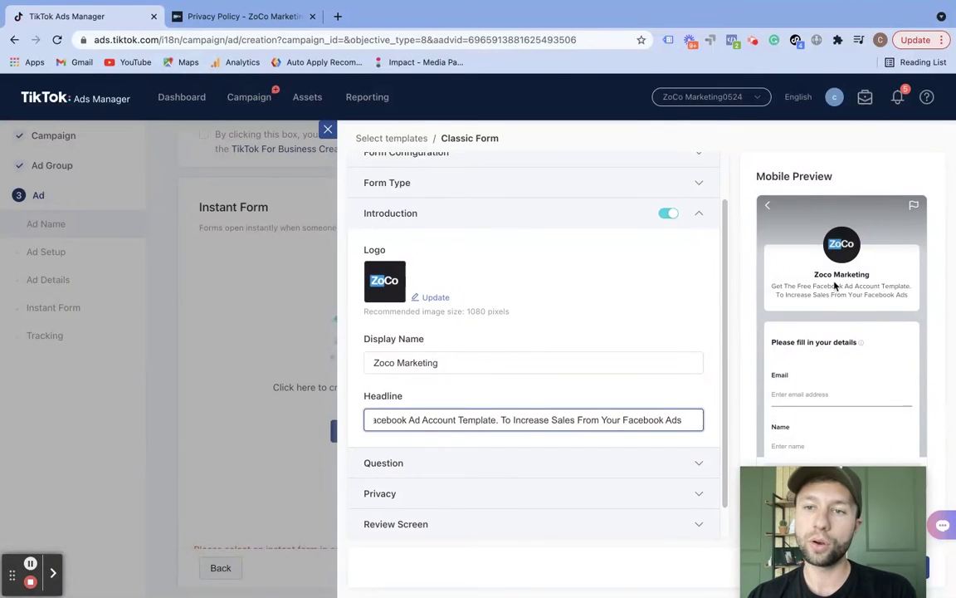
scroll(530, 378, "down", 1)
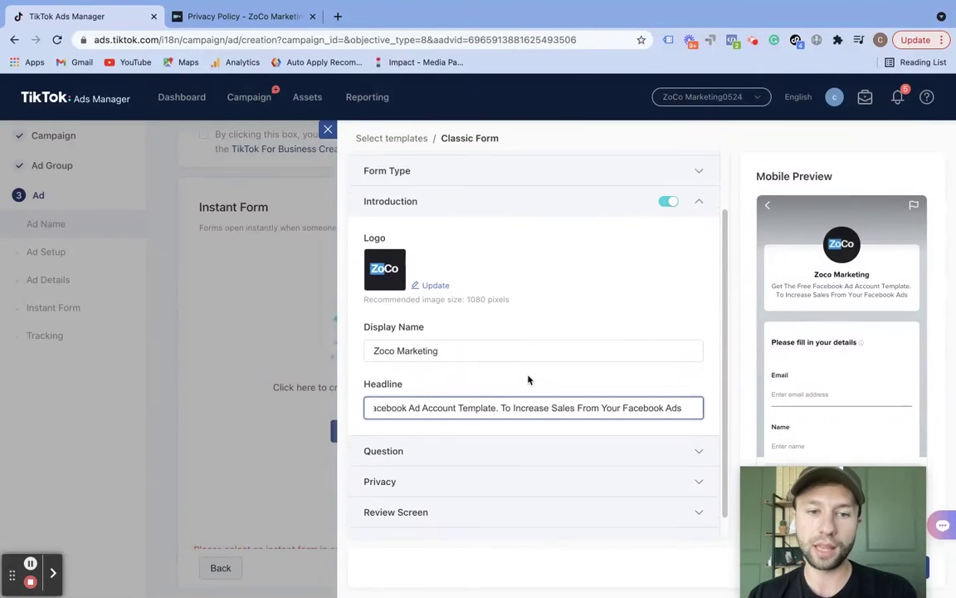
- Browse the Personal Information and Custom Question categories without adding any, keeping only Email and Name
left_click(679, 431)
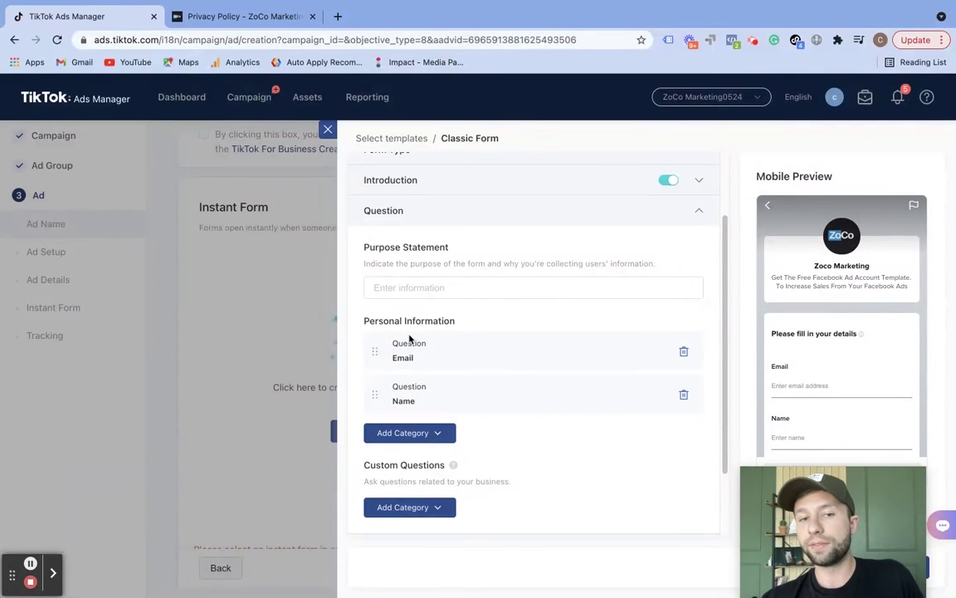
scroll(432, 399, "down", 1)
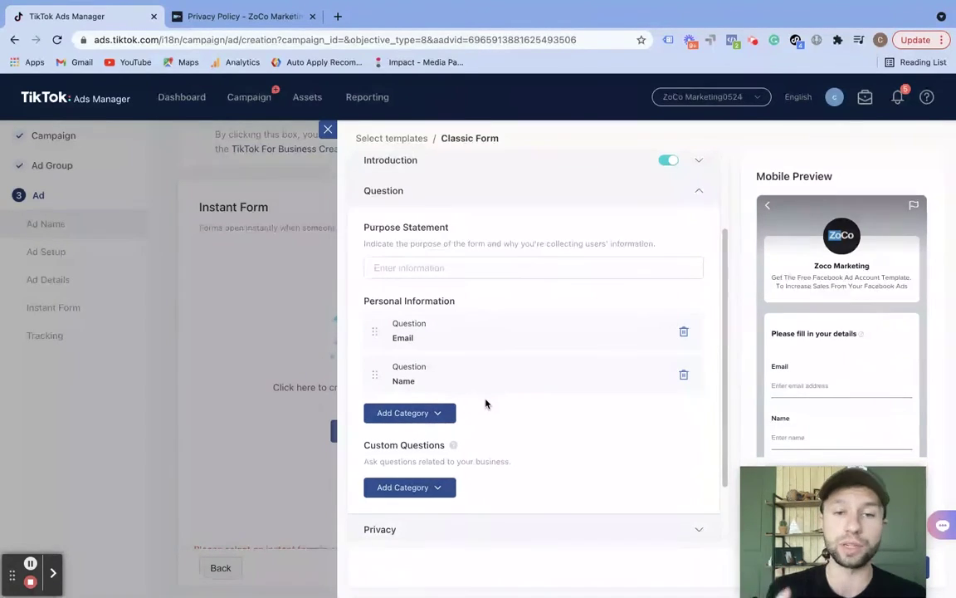
left_click(416, 413)
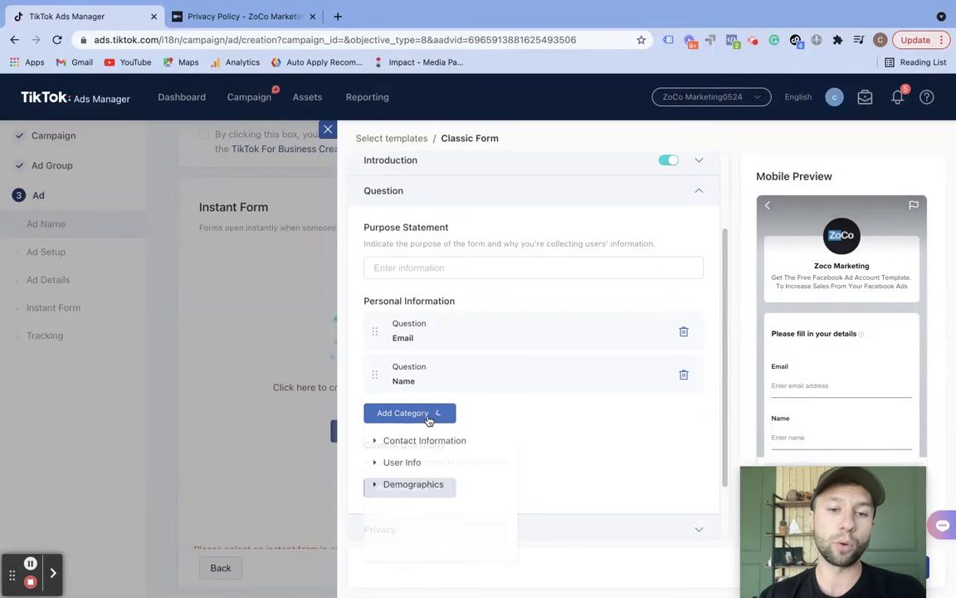
left_click(380, 395)
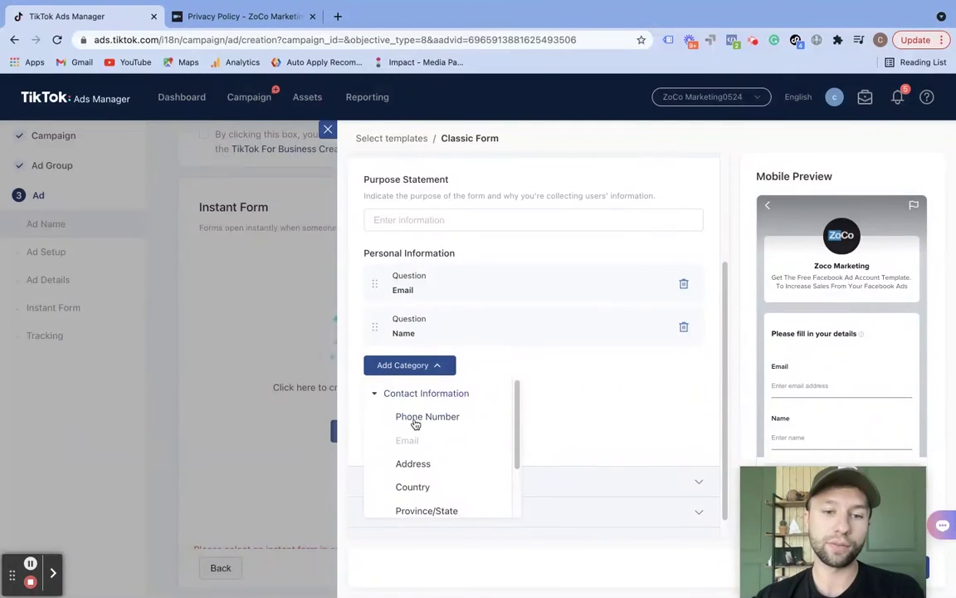
scroll(420, 424, "down", 2)
scroll(429, 425, "up", 1)
scroll(428, 425, "down", 3)
left_click(376, 487)
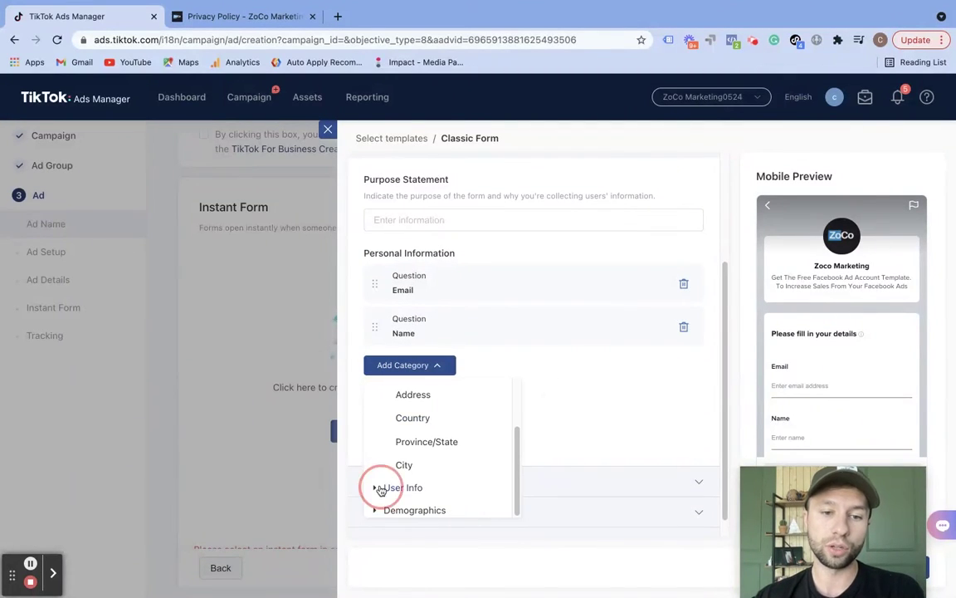
left_click(376, 509)
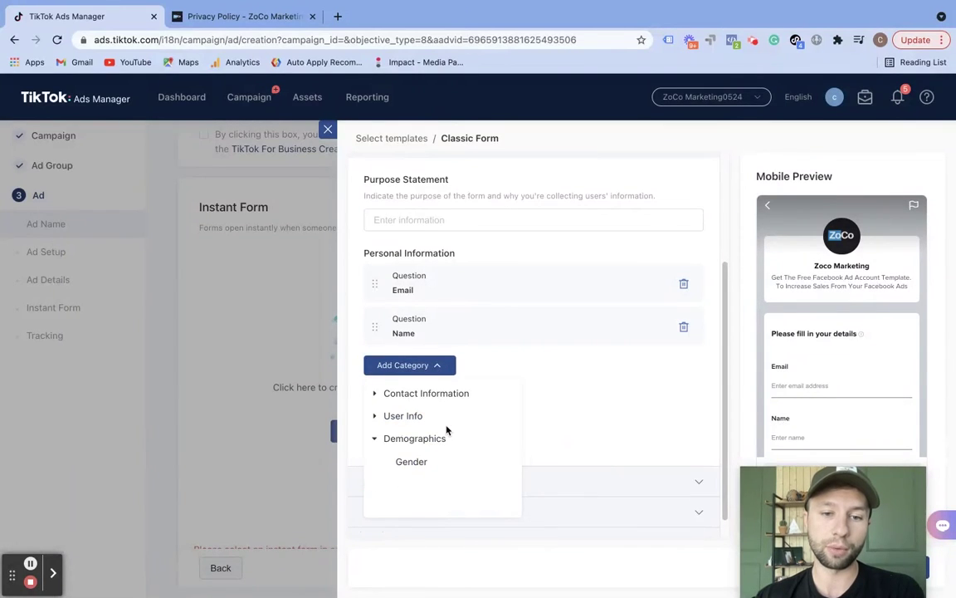
left_click(532, 380)
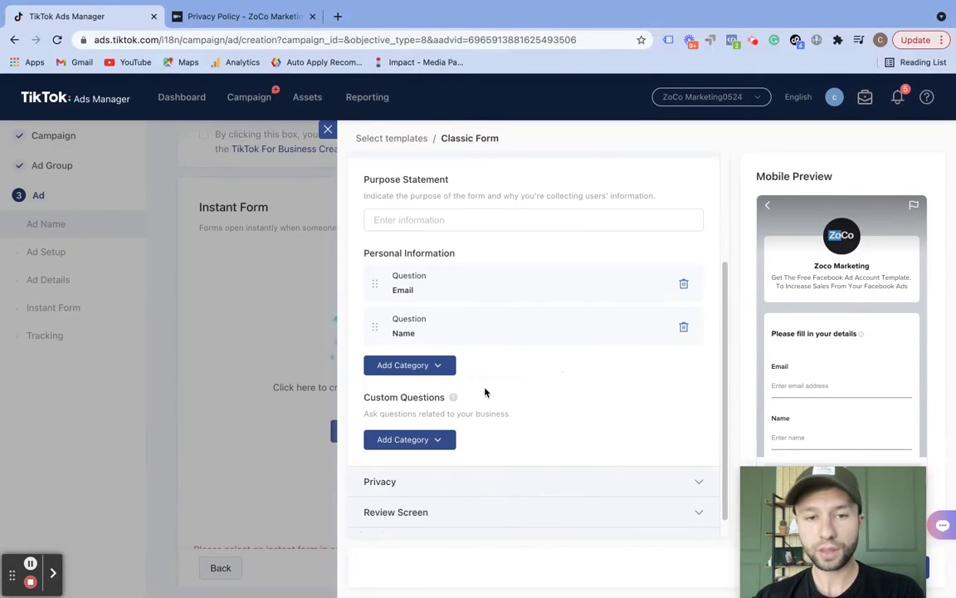
left_click(415, 439)
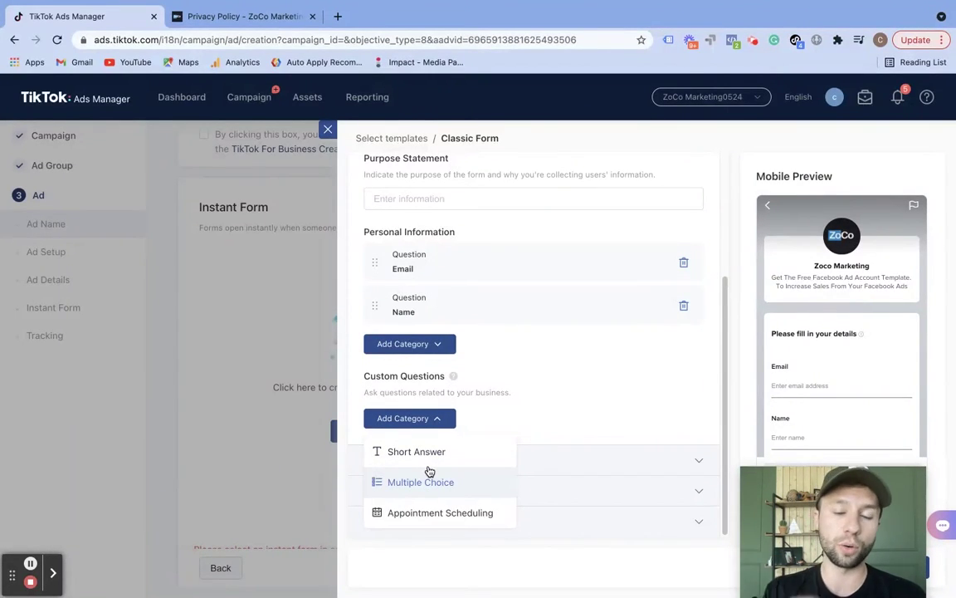
left_click(559, 416)
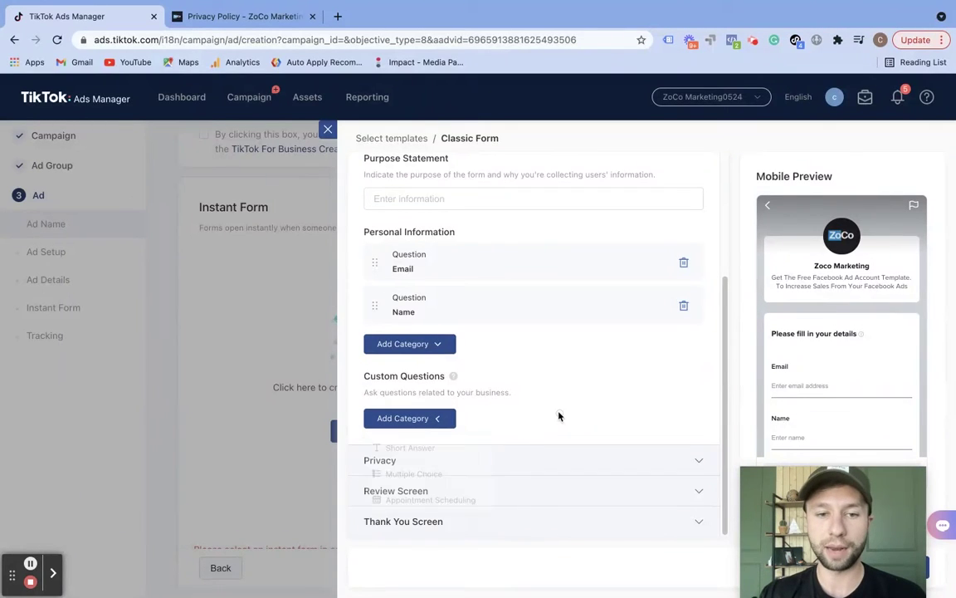
- Enter Zoco Marketing as the privacy policy's company name
left_click(687, 470)
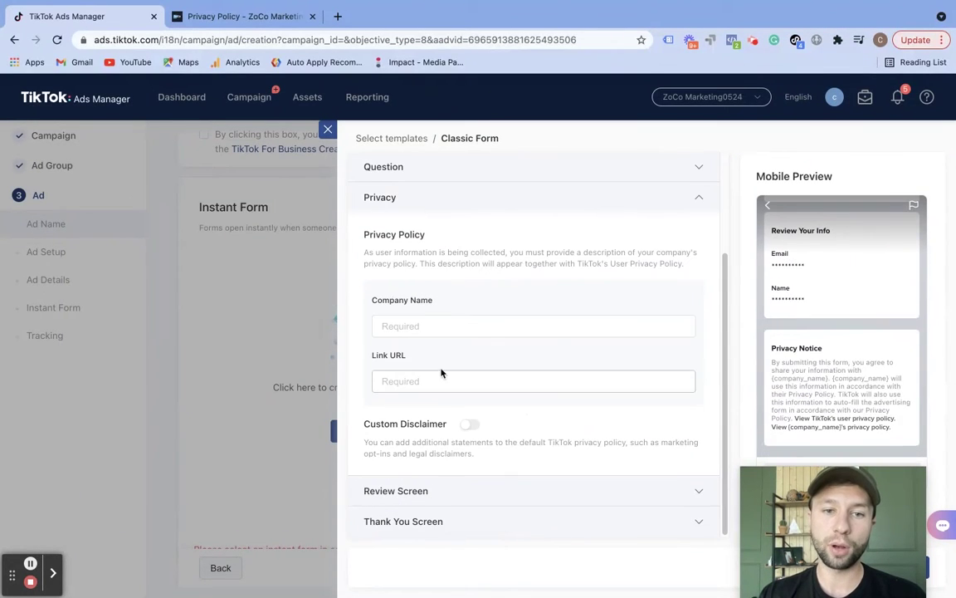
left_click(421, 326)
type("Z")
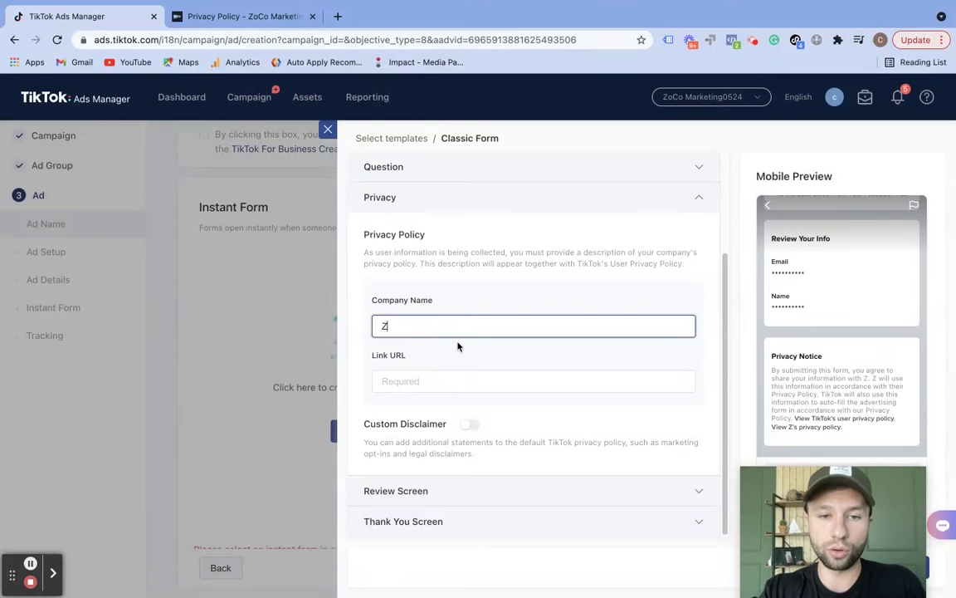
type("oco Marekting")
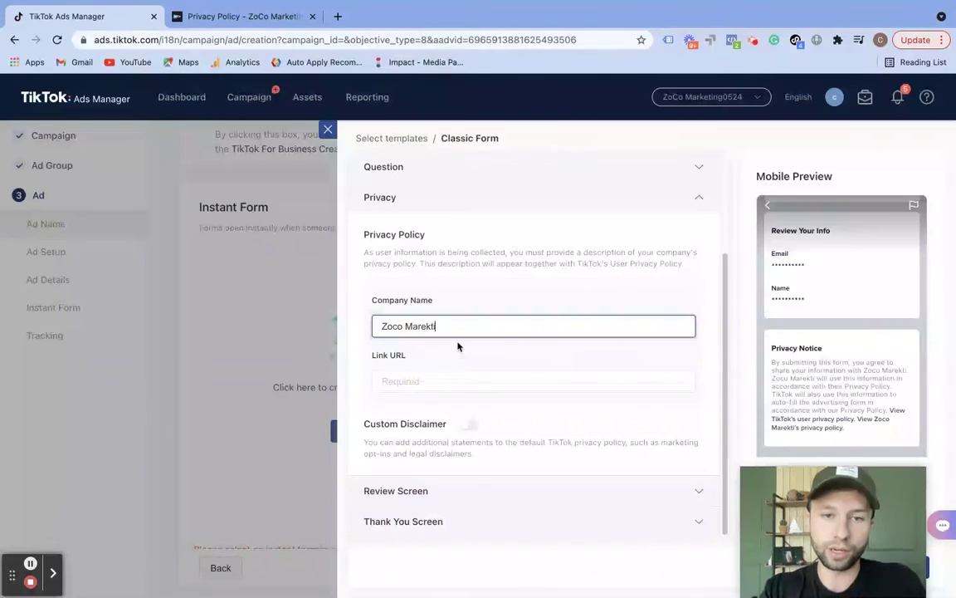
key("BackSpace")
key("BackSpace")
key("BackSpace")
key("BackSpace")
key("BackSpace")
type("keting")
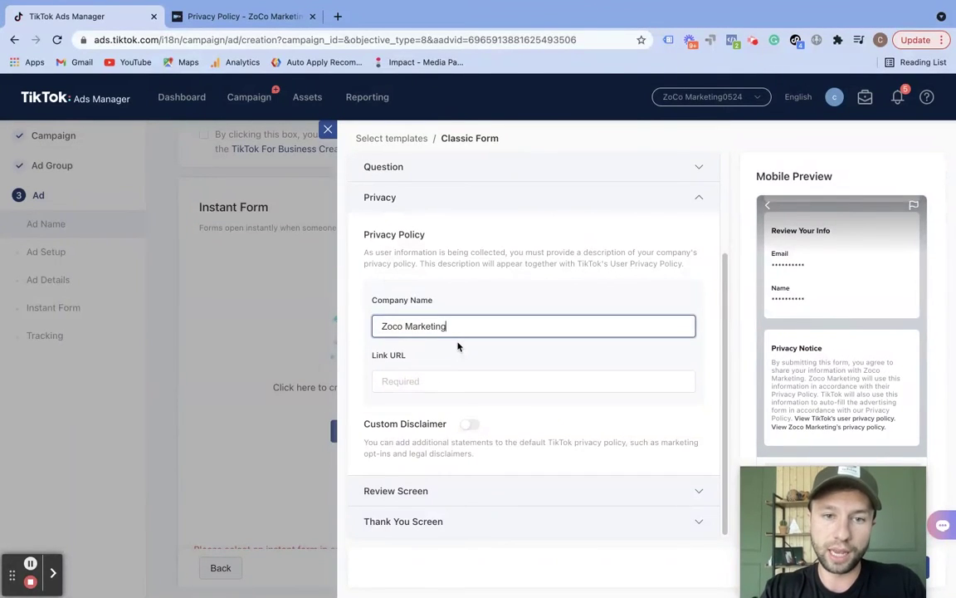
left_click(251, 25)
left_click(295, 42)
left_click(67, 15)
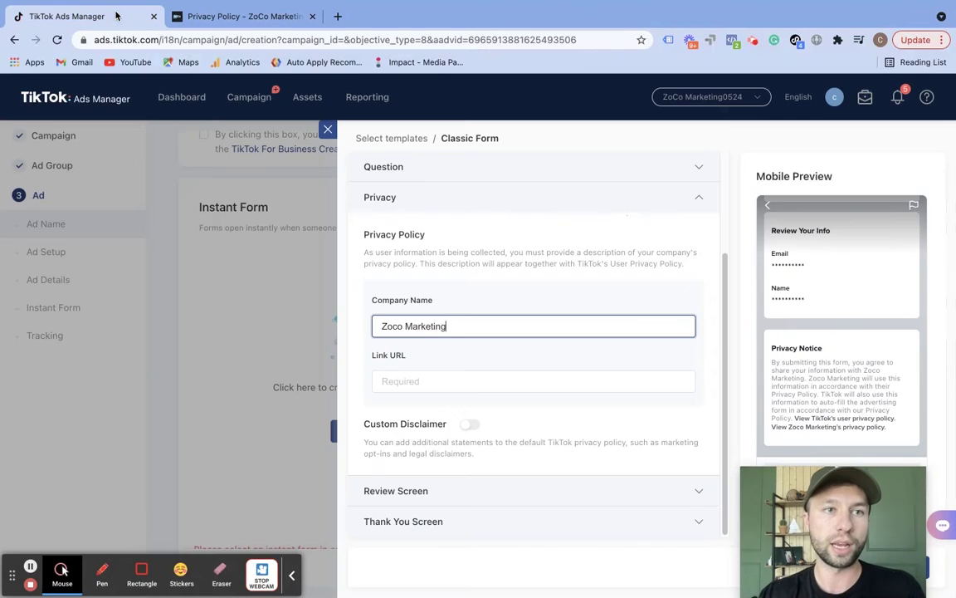
left_click(400, 384)
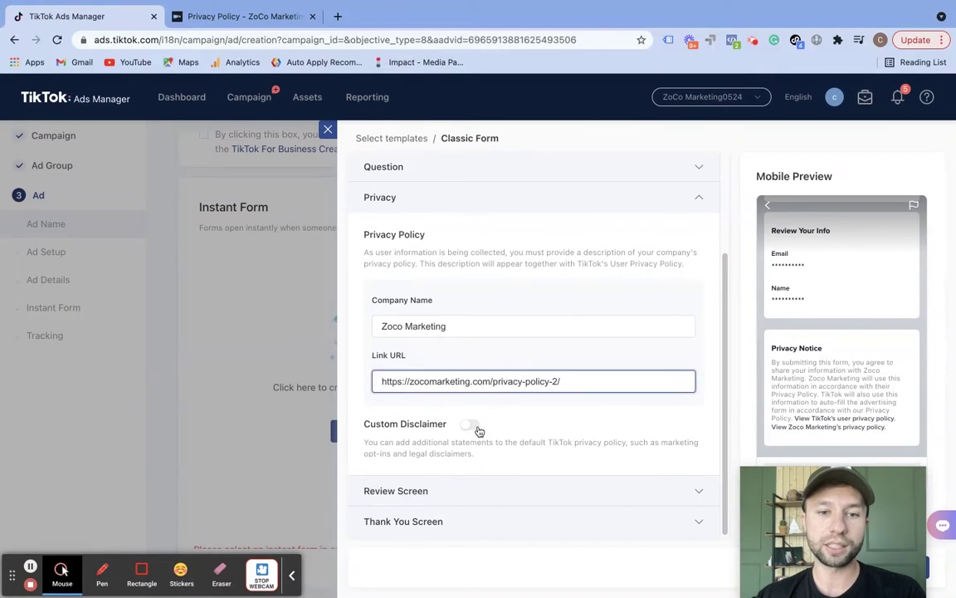
left_click(697, 493)
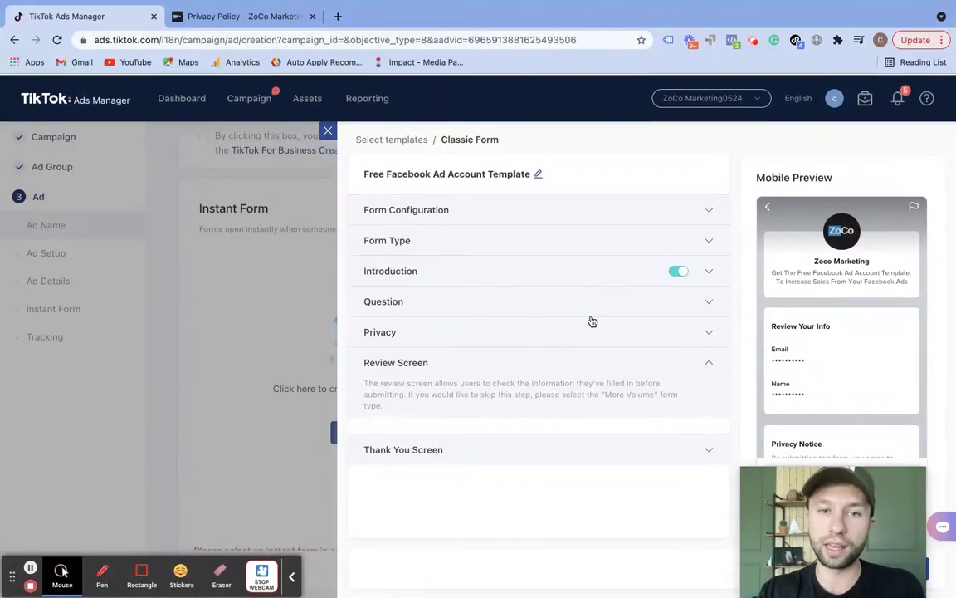
- Replace the Thank You Screen's default description with new text
left_click(707, 452)
scroll(495, 325, "down", 5)
left_click(457, 298)
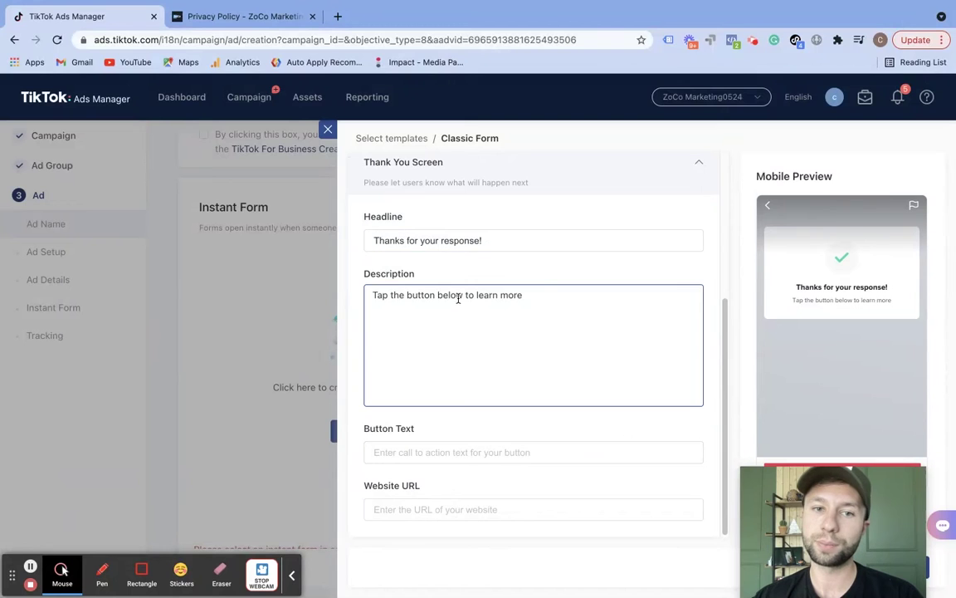
left_click_drag(547, 298, 305, 301)
key("BackSpace")
type("Hot")
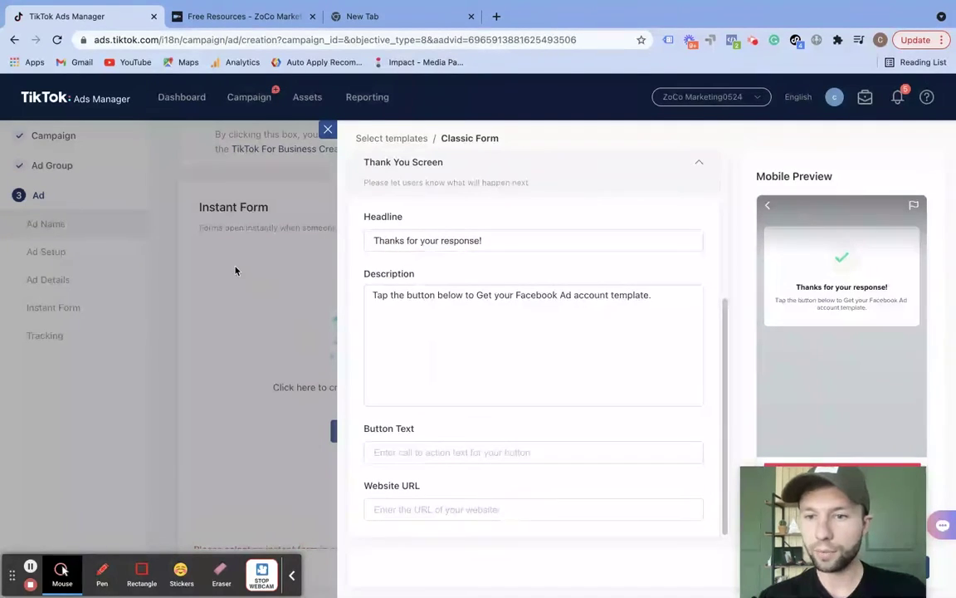
left_click(238, 18)
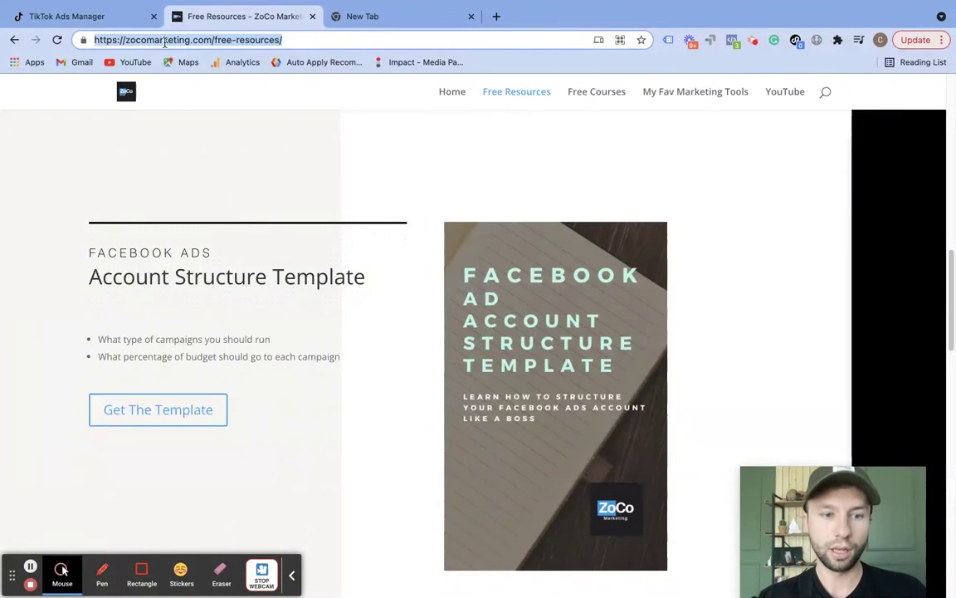
left_click(73, 18)
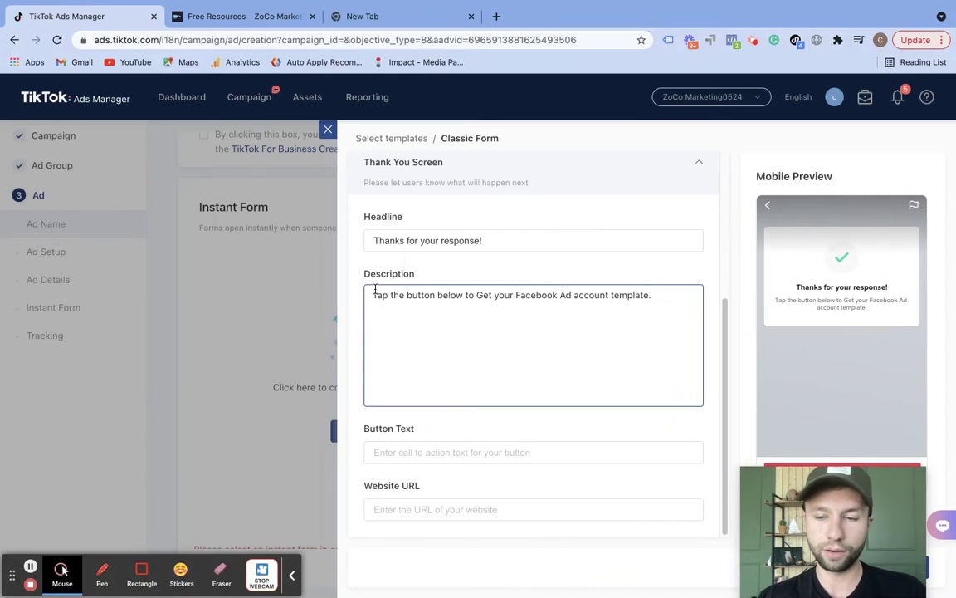
left_click(399, 509)
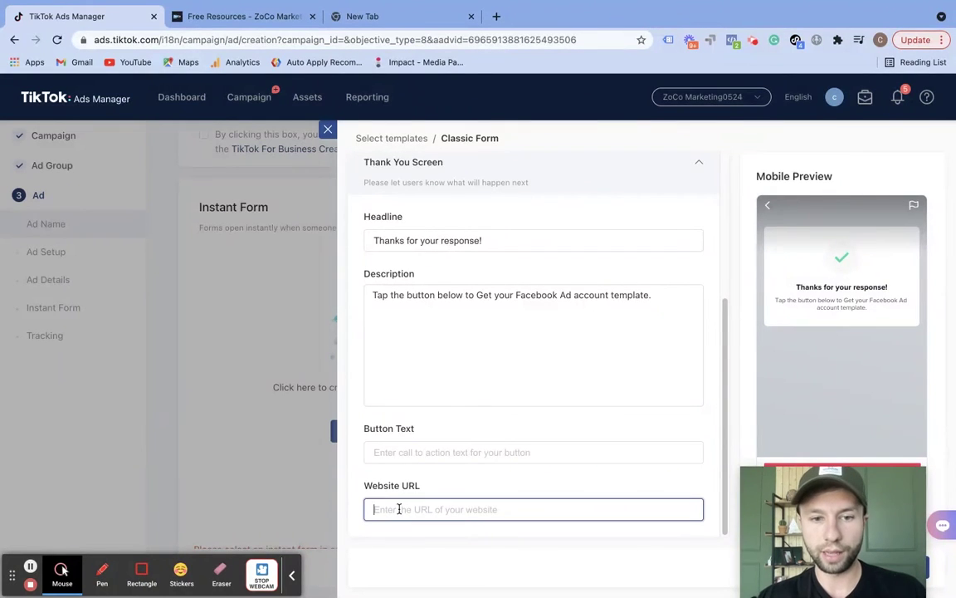
left_click(432, 448)
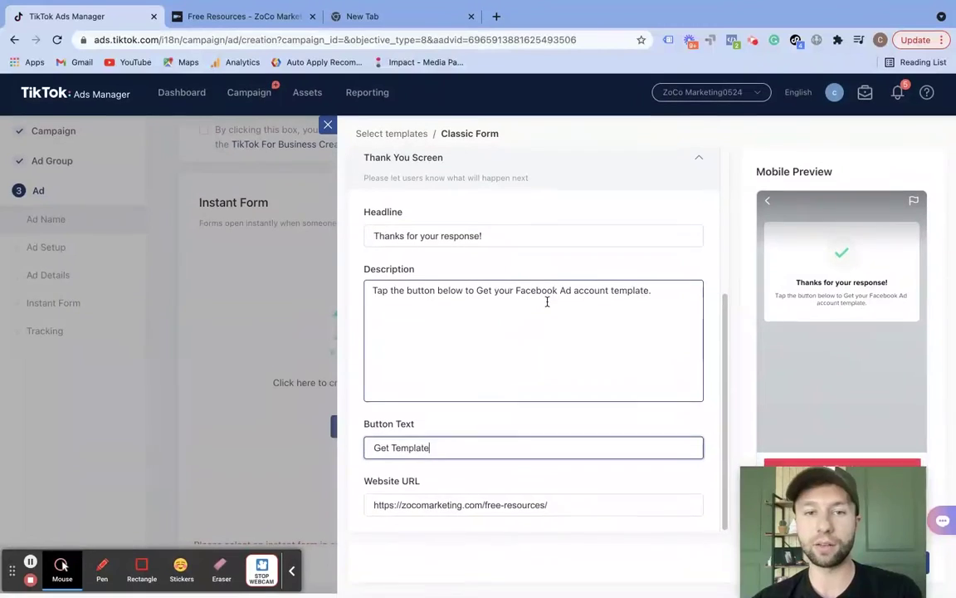
left_click_drag(822, 508, 606, 384)
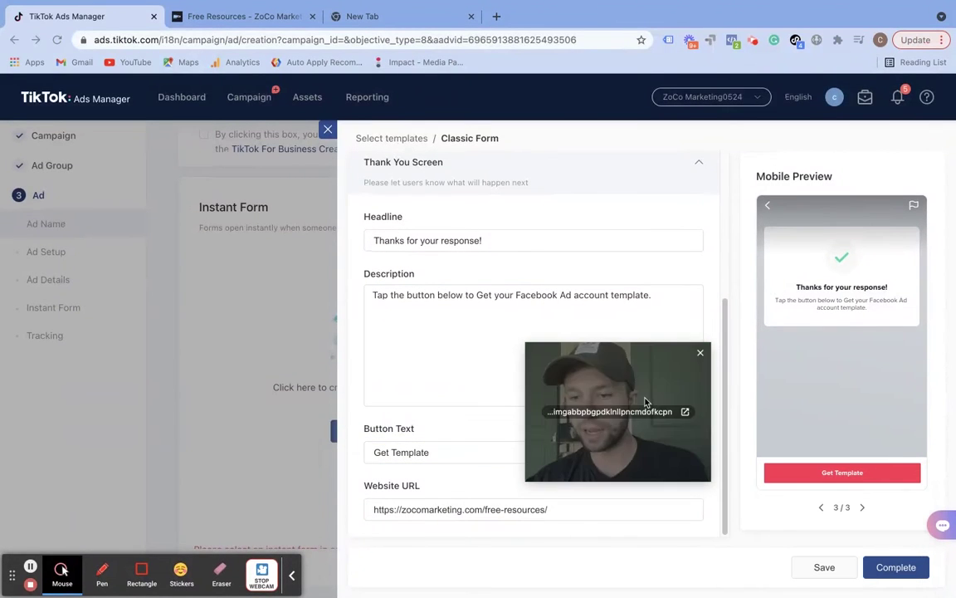
left_click(894, 568)
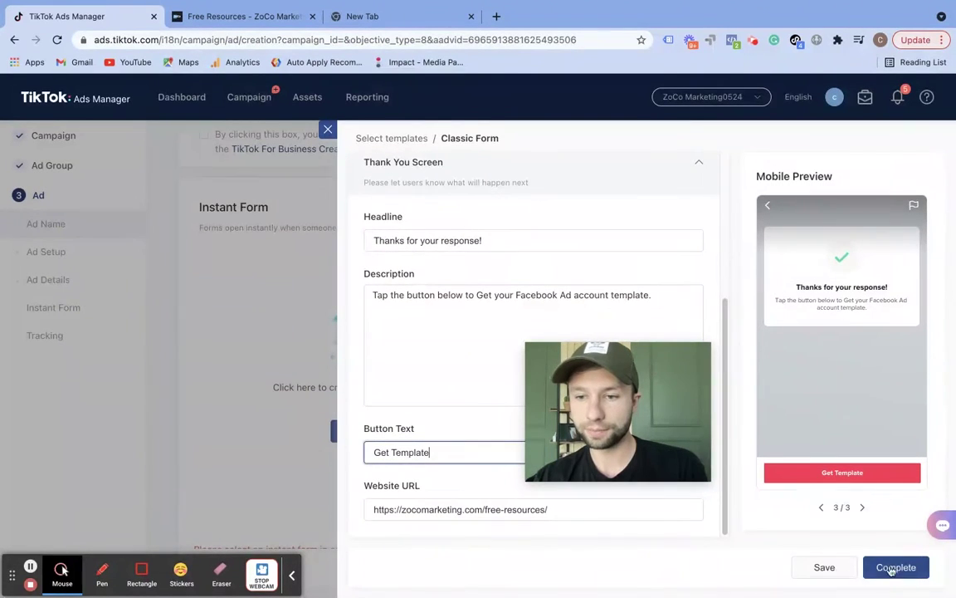
left_click(840, 571)
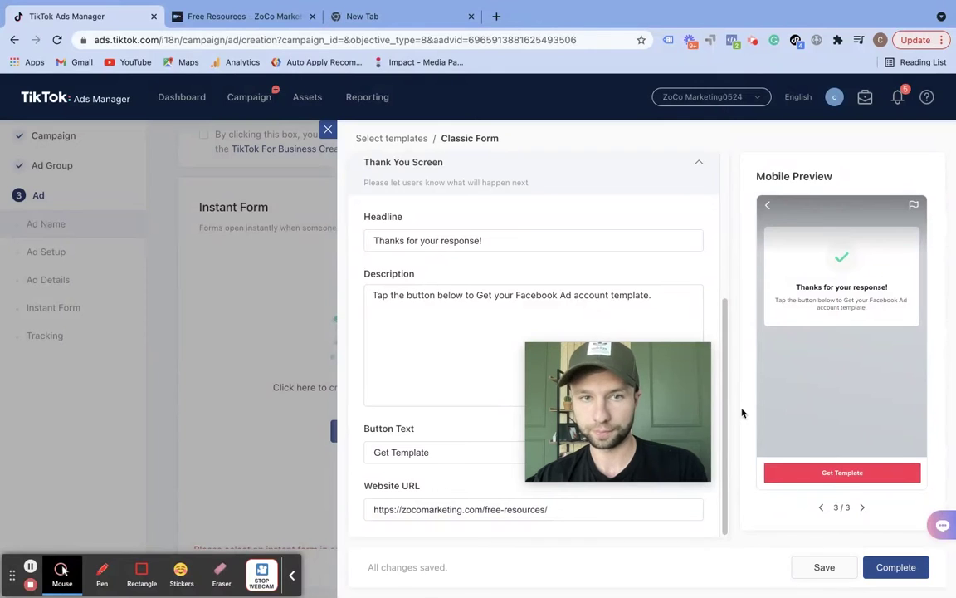
- Write a purpose statement beginning 'Fill out the' about the free template, then complete the form
scroll(630, 316, "up", 5)
left_click(691, 301)
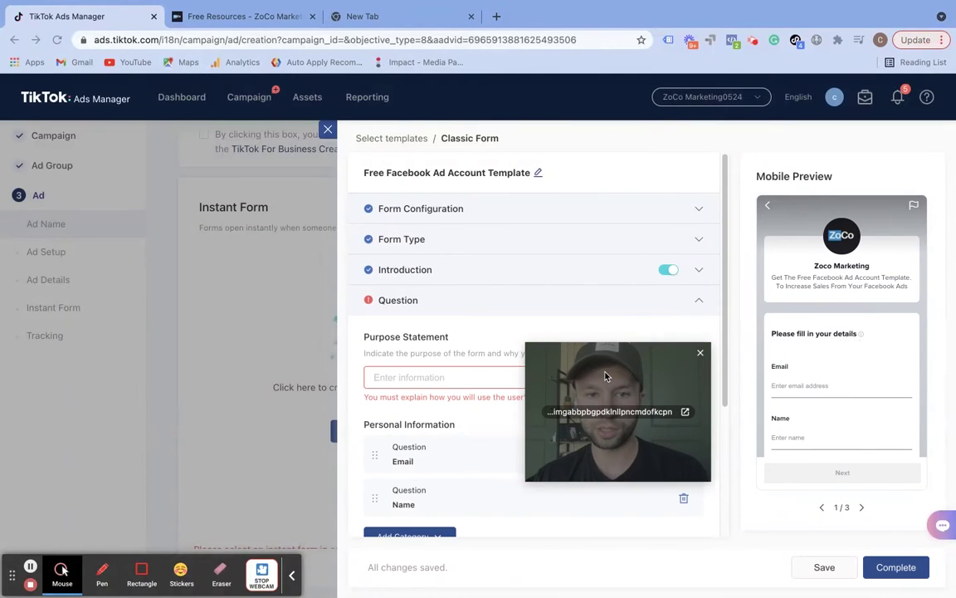
scroll(531, 349, "down", 1)
left_click(406, 332)
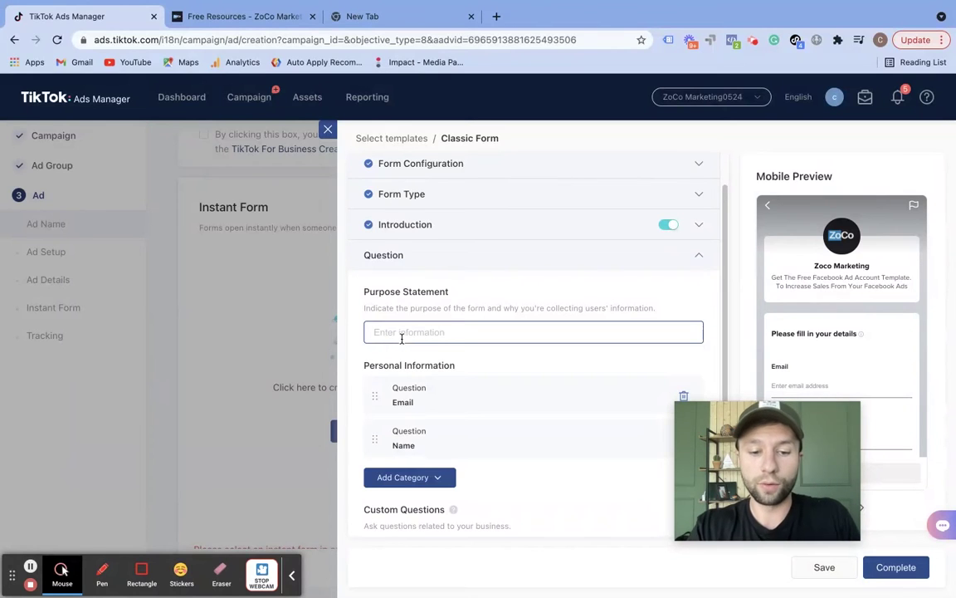
left_click(402, 337)
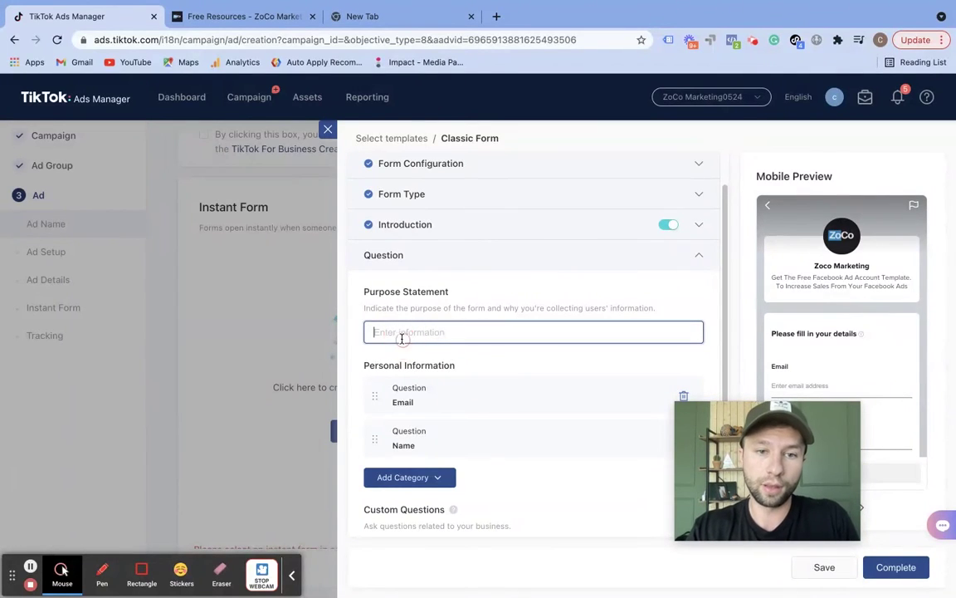
type("Fill out the form to get your free Facebook Ad Account Template")
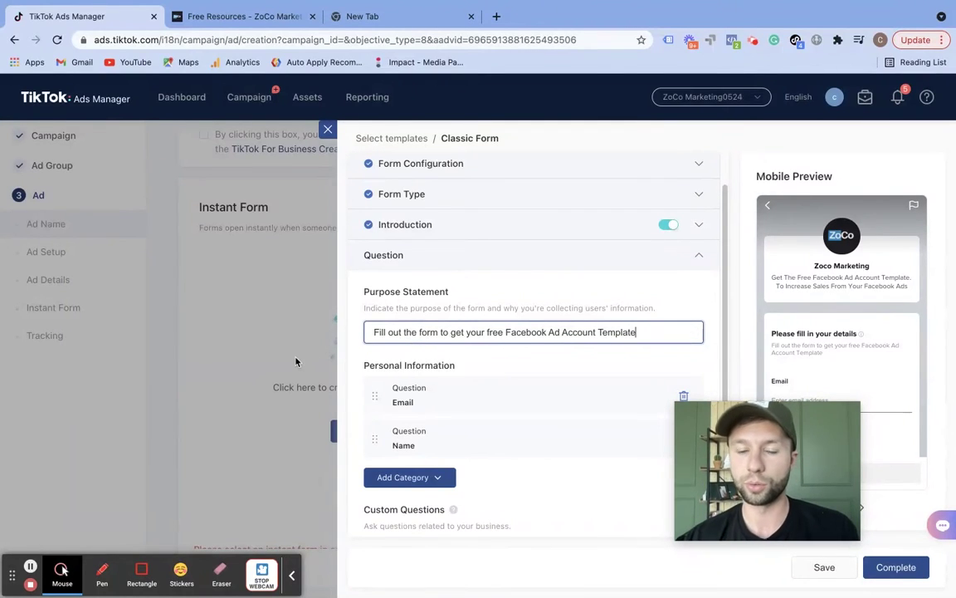
scroll(460, 371, "down", 3)
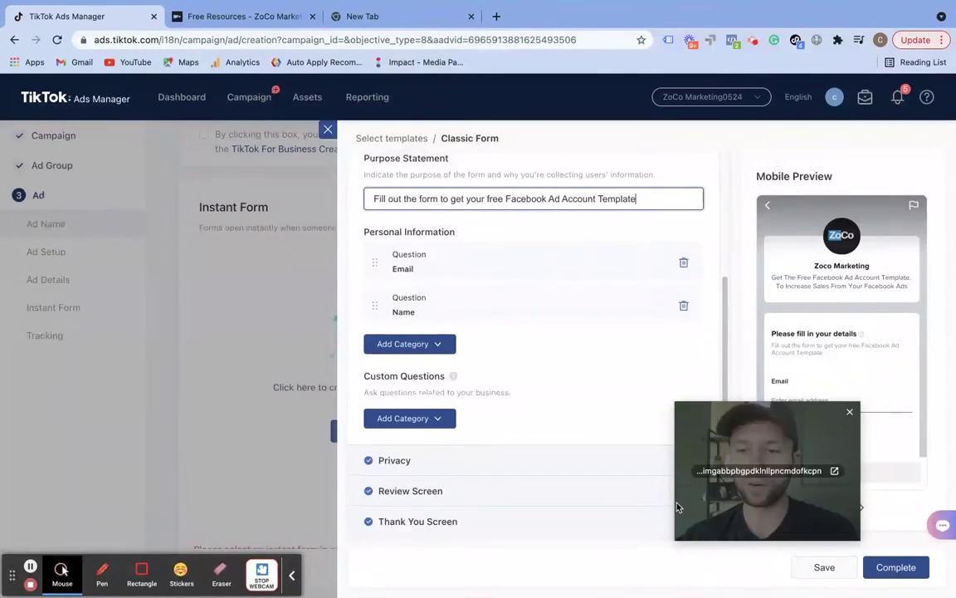
left_click(908, 569)
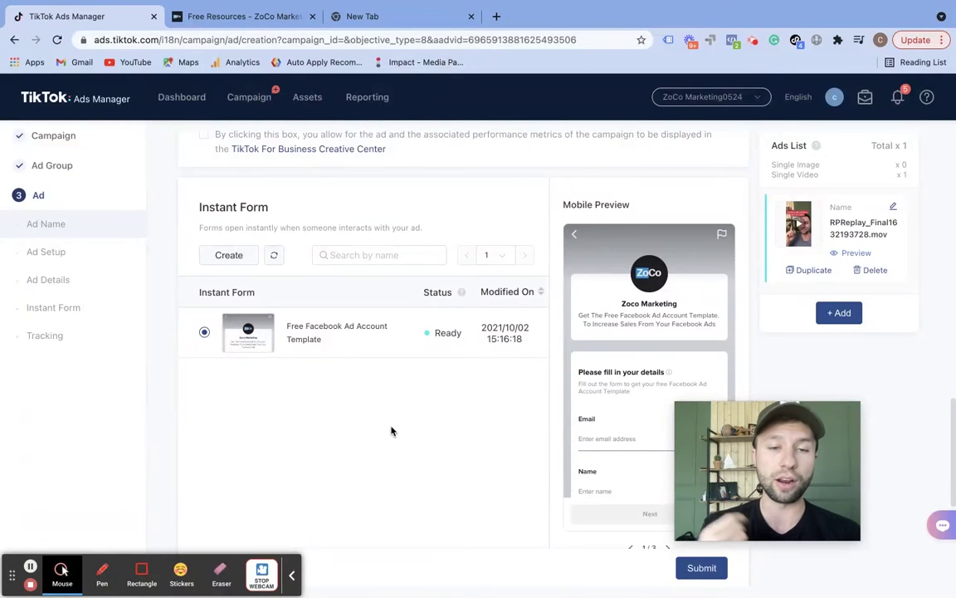
- Create a new instant form using the Advanced Form template
mouse_move(215, 334)
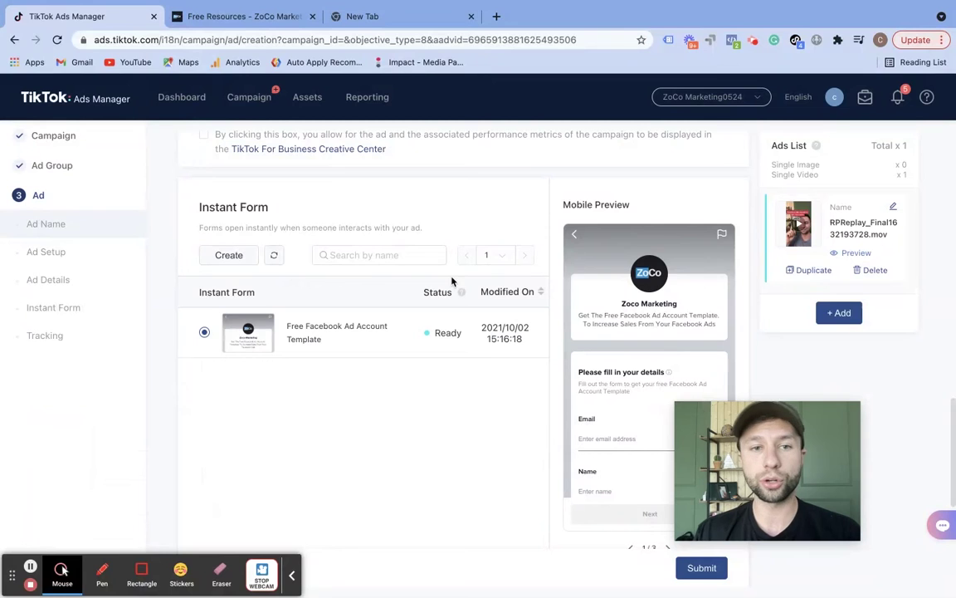
left_click(230, 256)
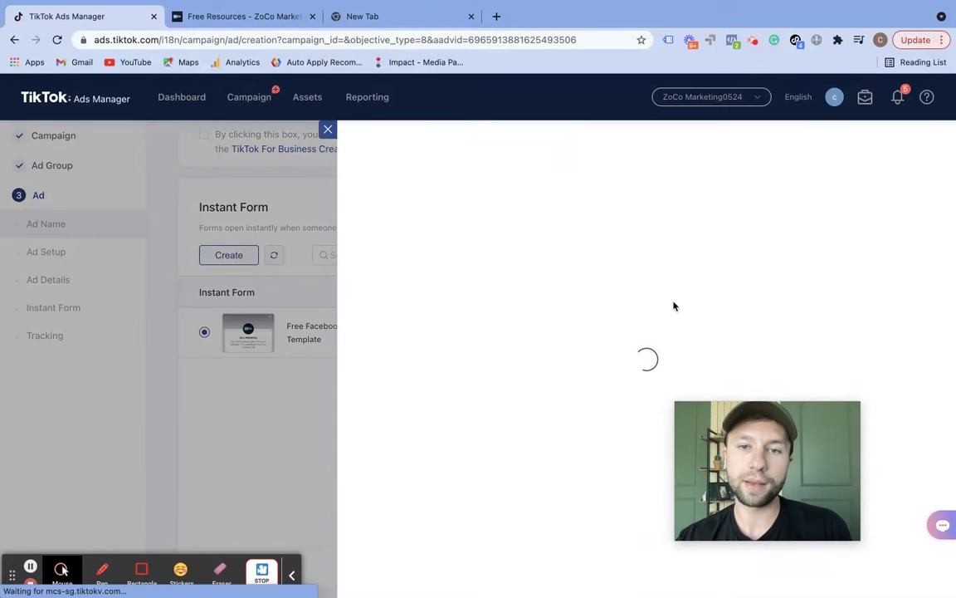
left_click(455, 309)
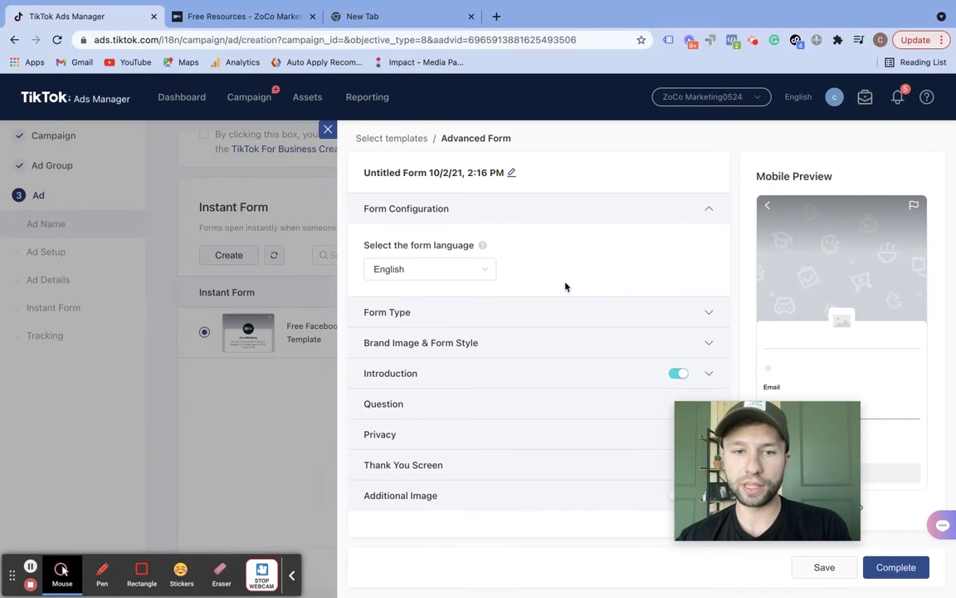
- Check the new form's Form Type and language settings
left_click(709, 313)
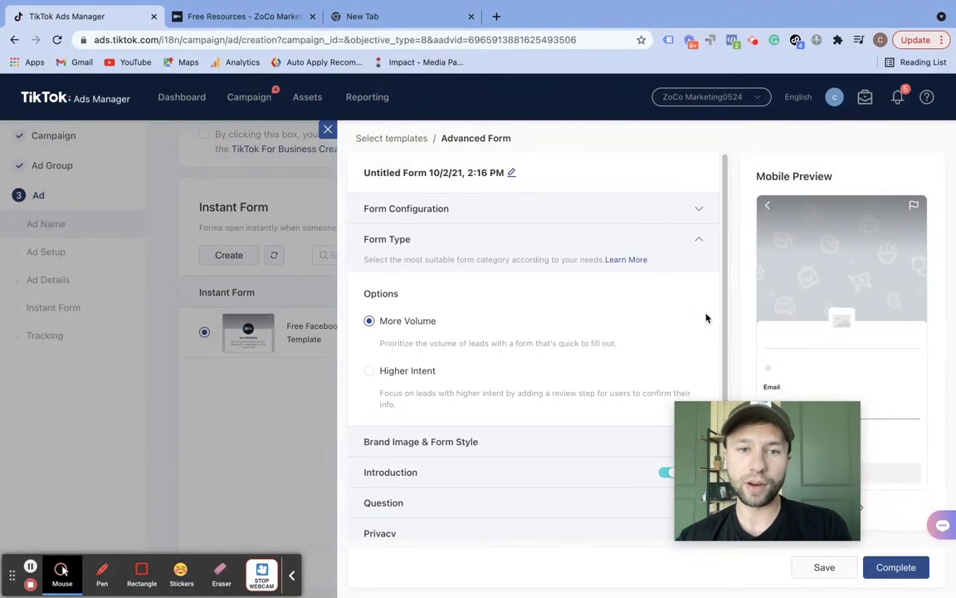
left_click(699, 247)
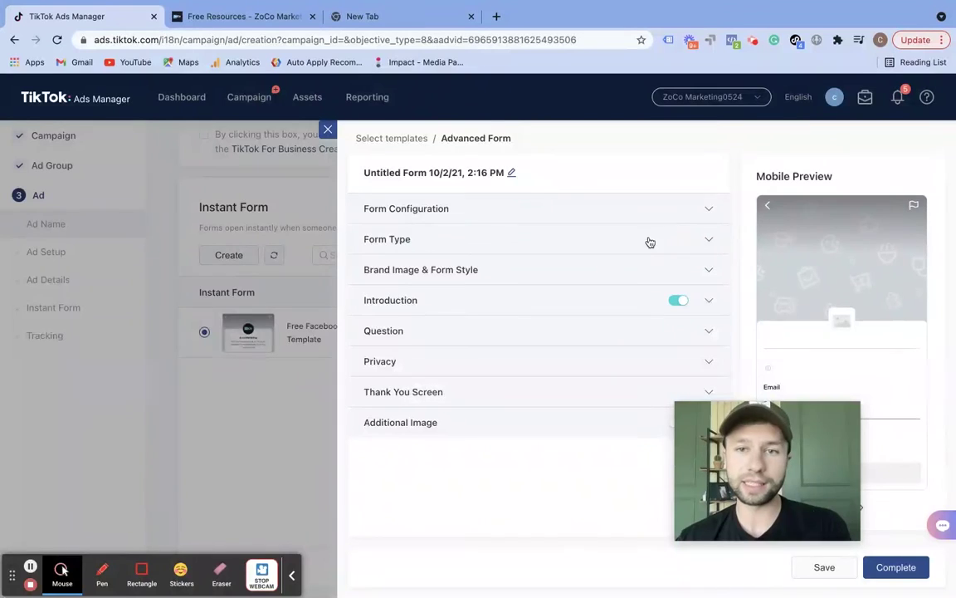
left_click(696, 213)
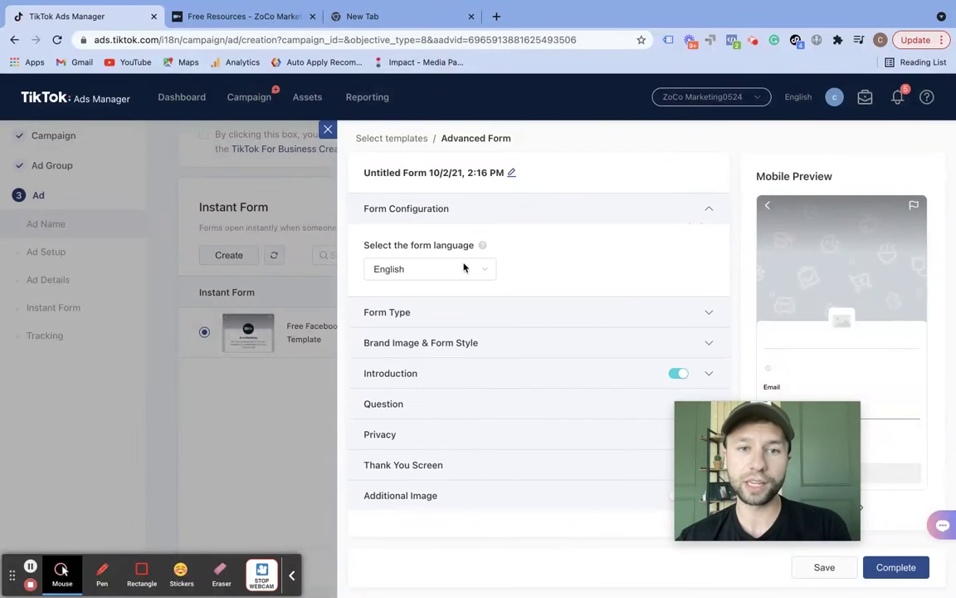
- Upload Untitled design (1).png as the brand image and shift its crop area upward
left_click(716, 346)
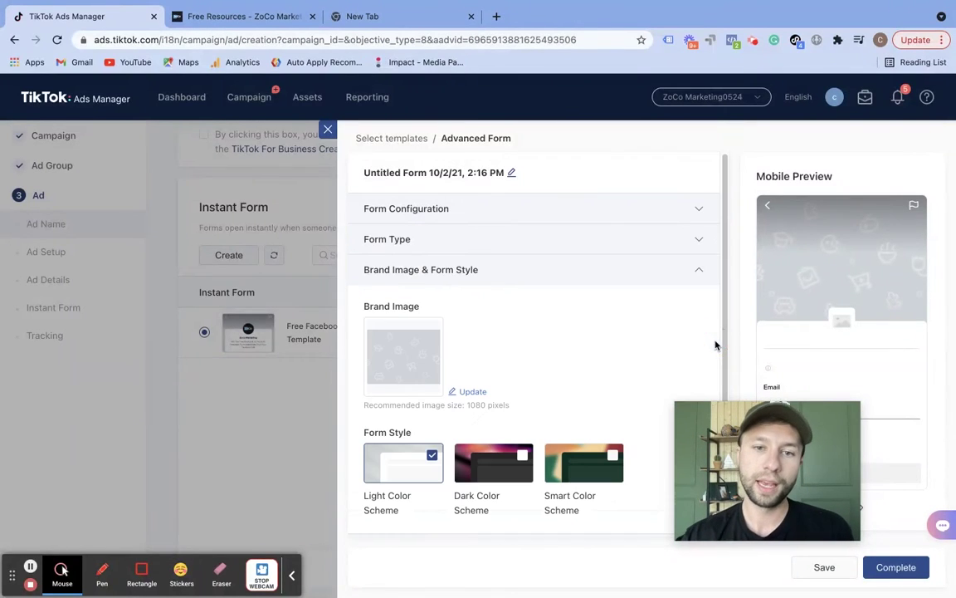
scroll(471, 315, "down", 2)
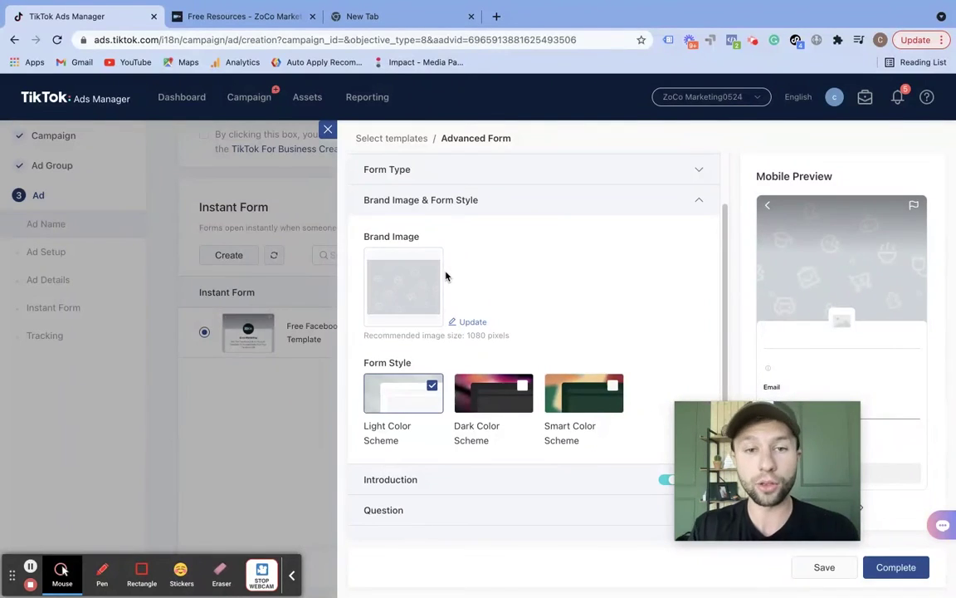
left_click(470, 324)
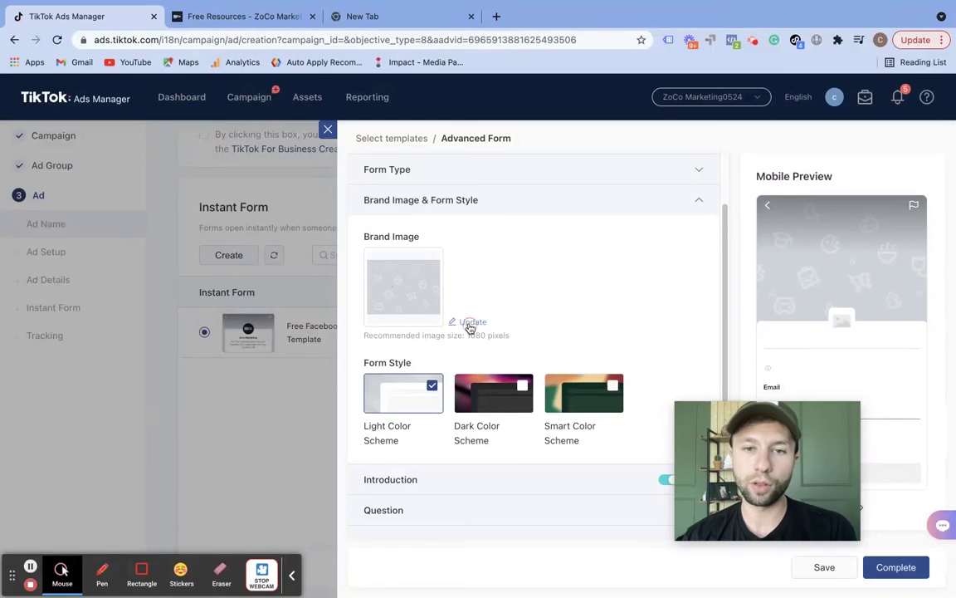
scroll(382, 274, "down", 5)
scroll(396, 284, "down", 3)
left_click(390, 311)
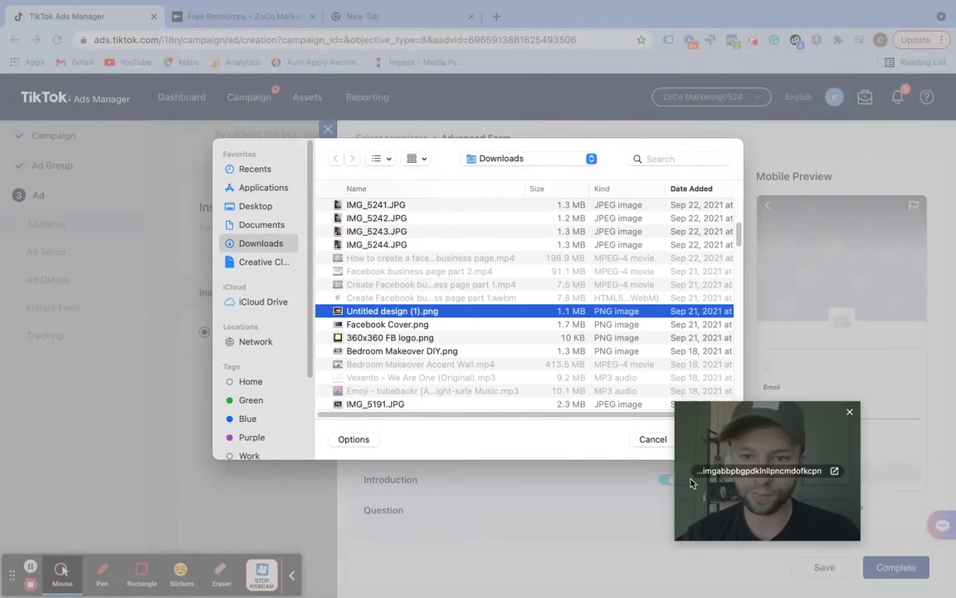
left_click(704, 501)
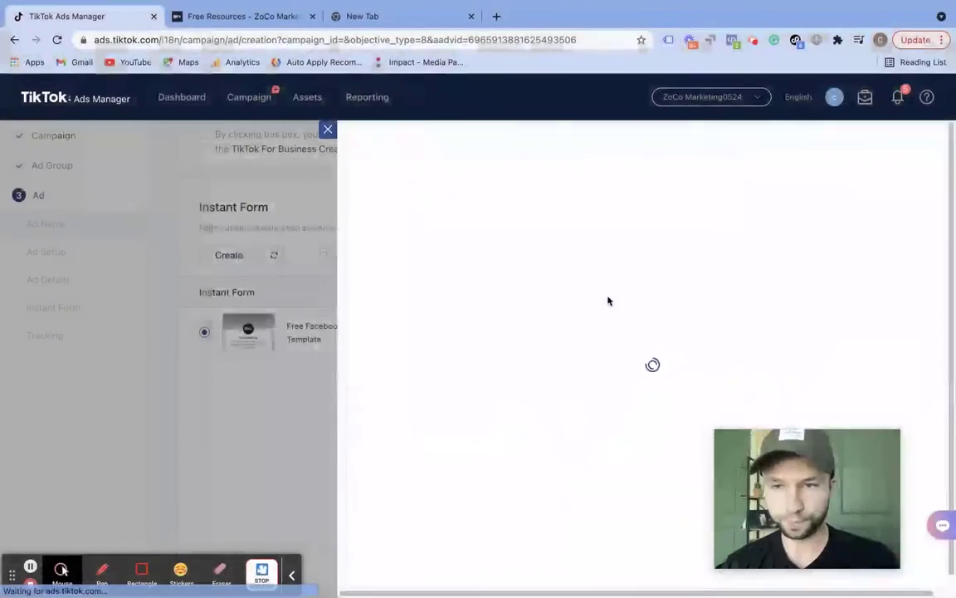
left_click_drag(618, 319, 614, 272)
left_click_drag(804, 478, 663, 478)
- Confirm the bedroom brand image crop and choose Dark Color Scheme over Smart Color Scheme
left_click(895, 569)
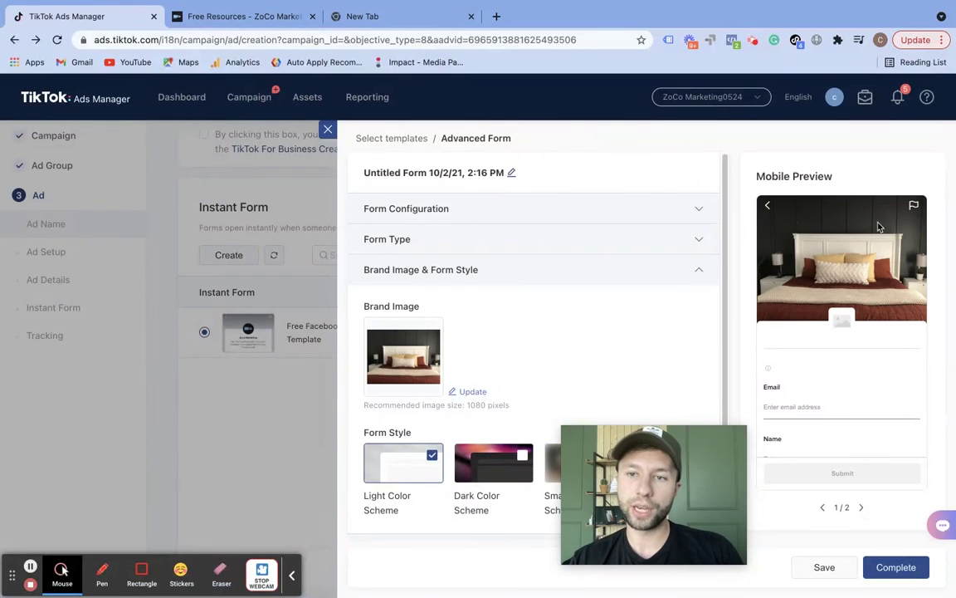
left_click_drag(619, 475, 722, 399)
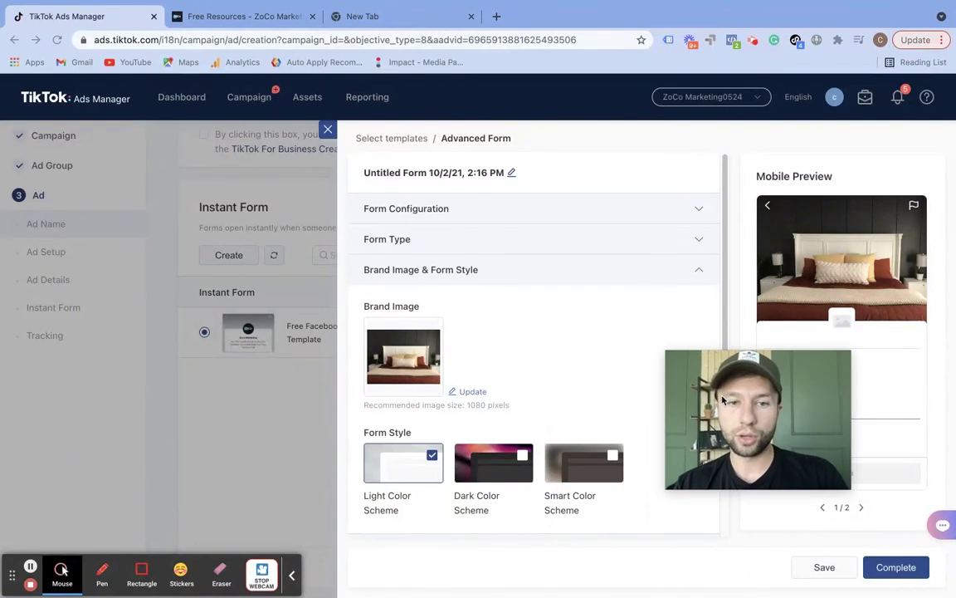
scroll(653, 364, "down", 3)
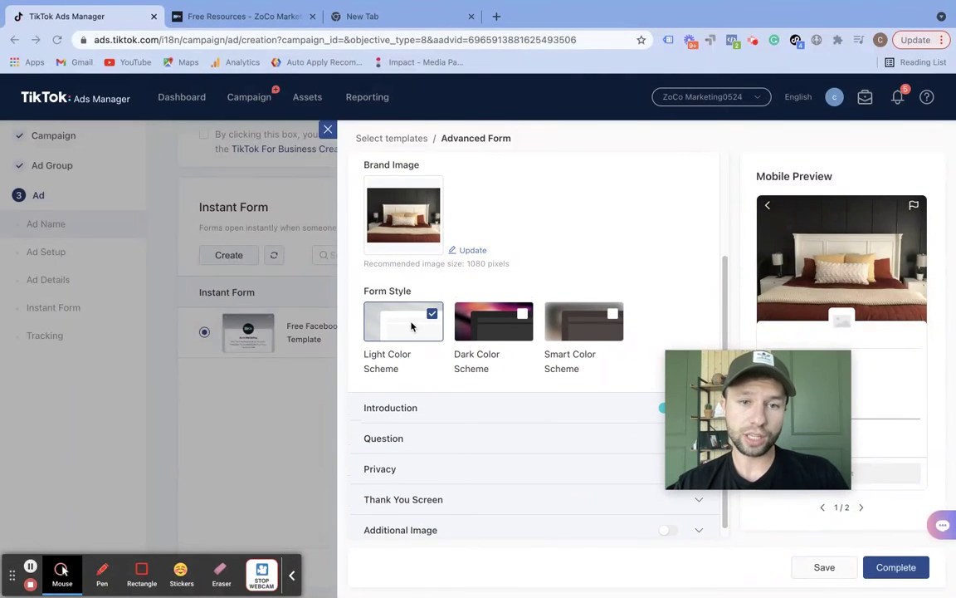
left_click(498, 324)
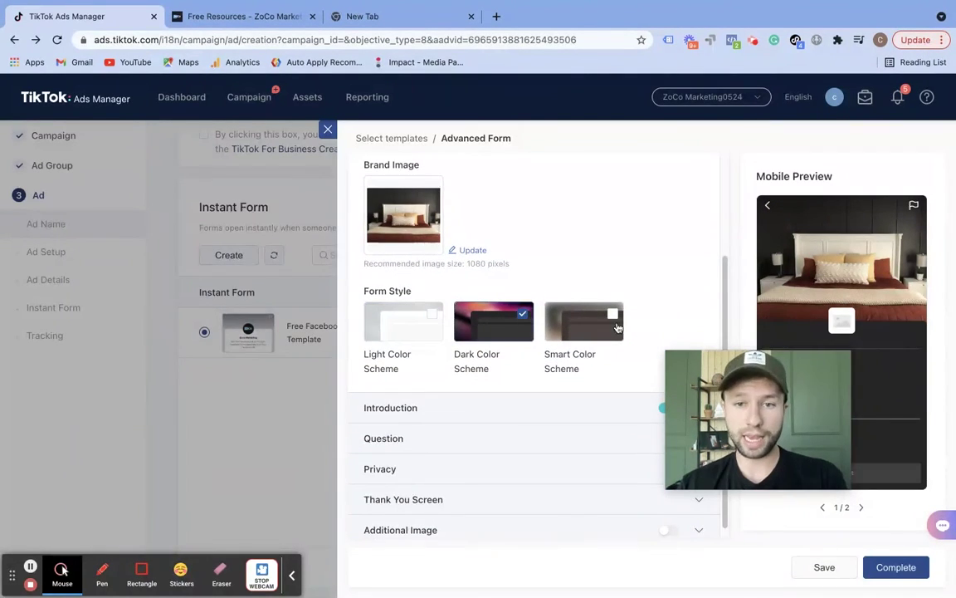
left_click(615, 319)
left_click_drag(743, 391, 590, 479)
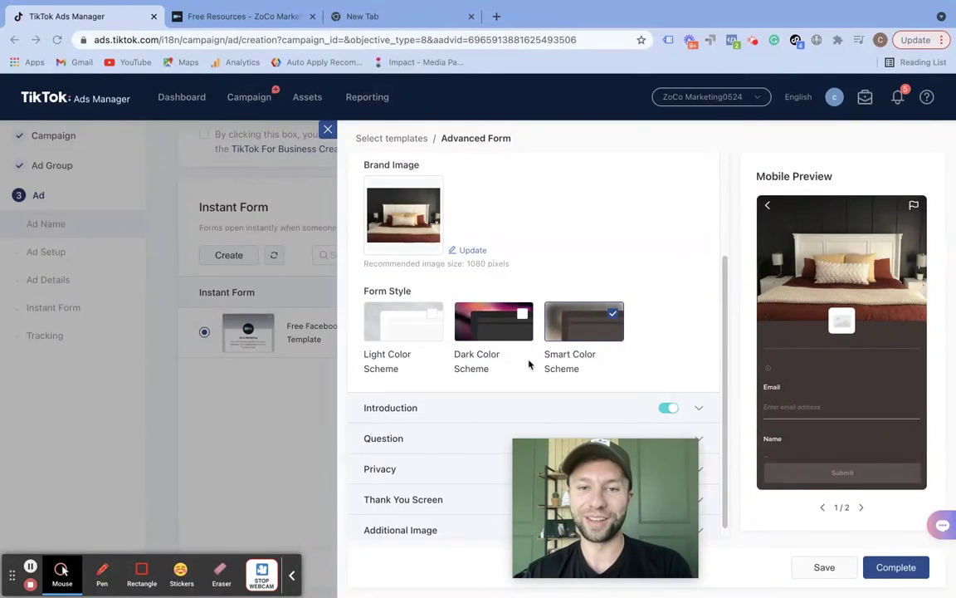
left_click(520, 320)
left_click_drag(625, 450, 133, 392)
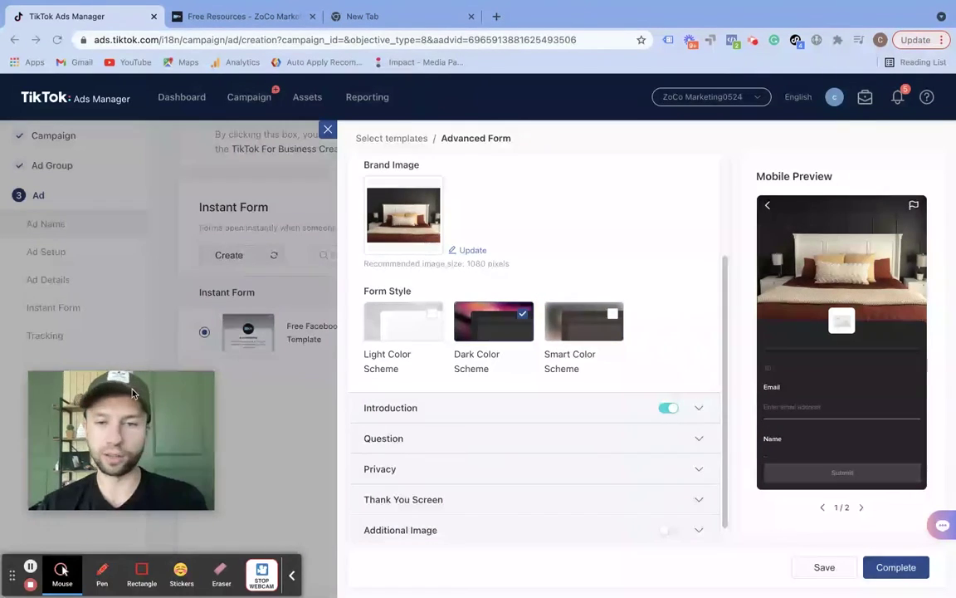
scroll(645, 391, "down", 1)
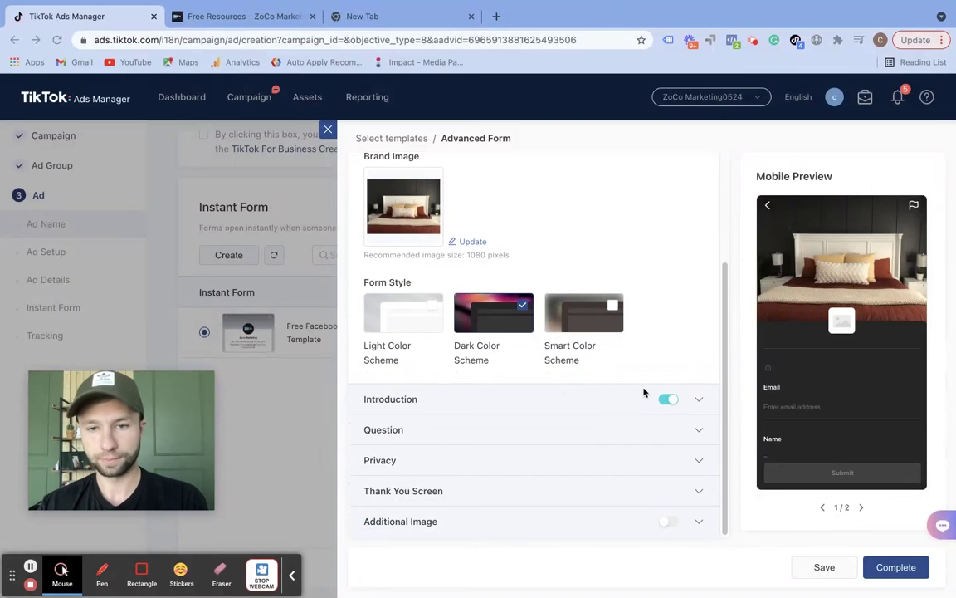
left_click(700, 400)
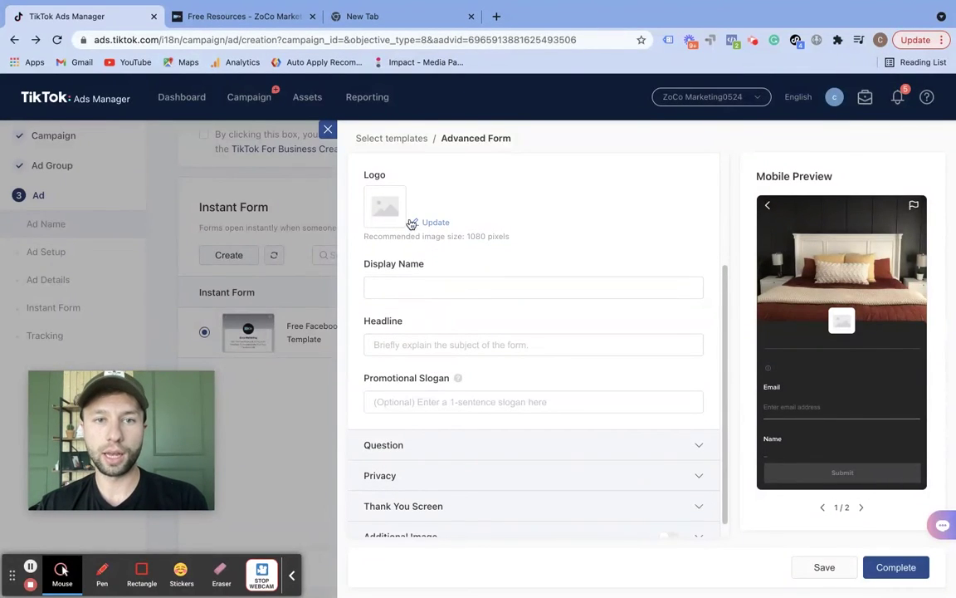
- Upload the house logo image for the introduction and accept its crop
left_click(427, 222)
scroll(386, 336, "down", 8)
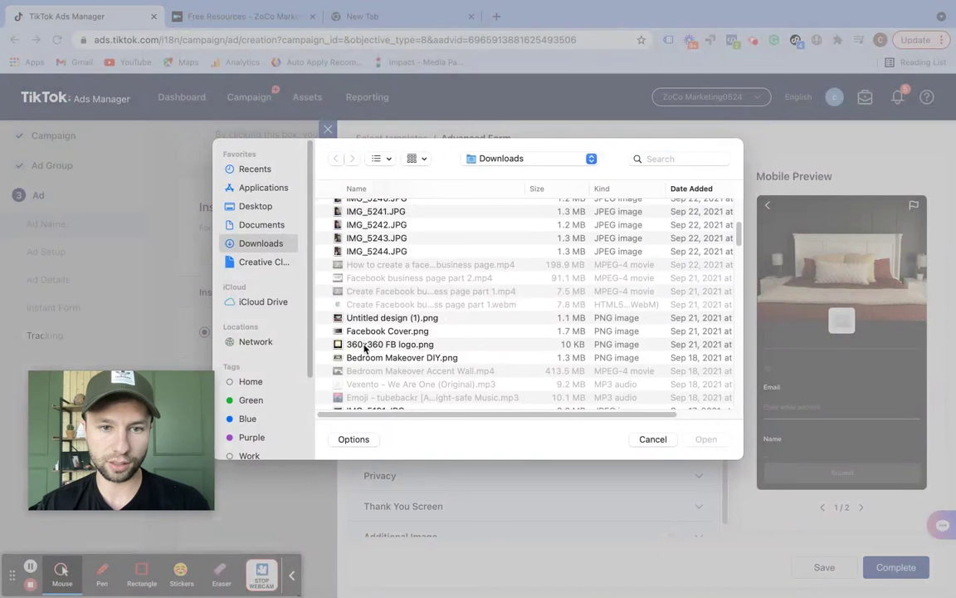
double_click(363, 349)
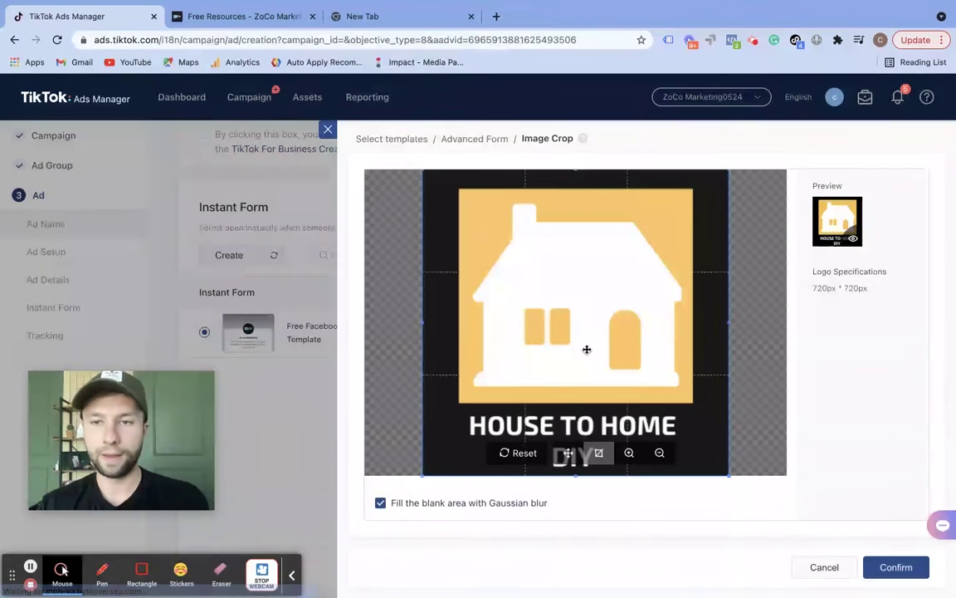
left_click(867, 567)
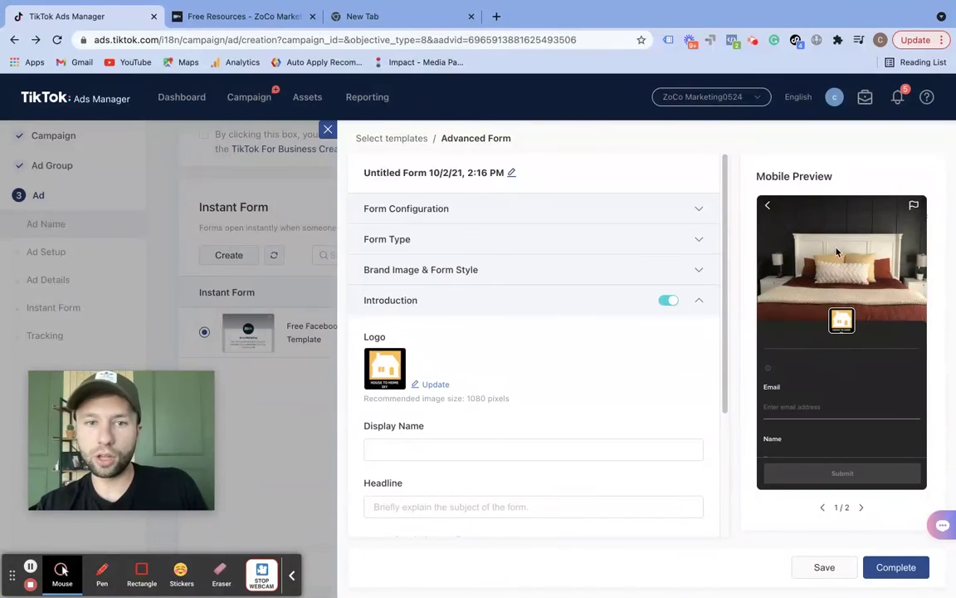
scroll(512, 395, "down", 1)
- Enter display name 'House to Home DIY' and headline 'This is a long headline'
left_click(425, 407)
type("H")
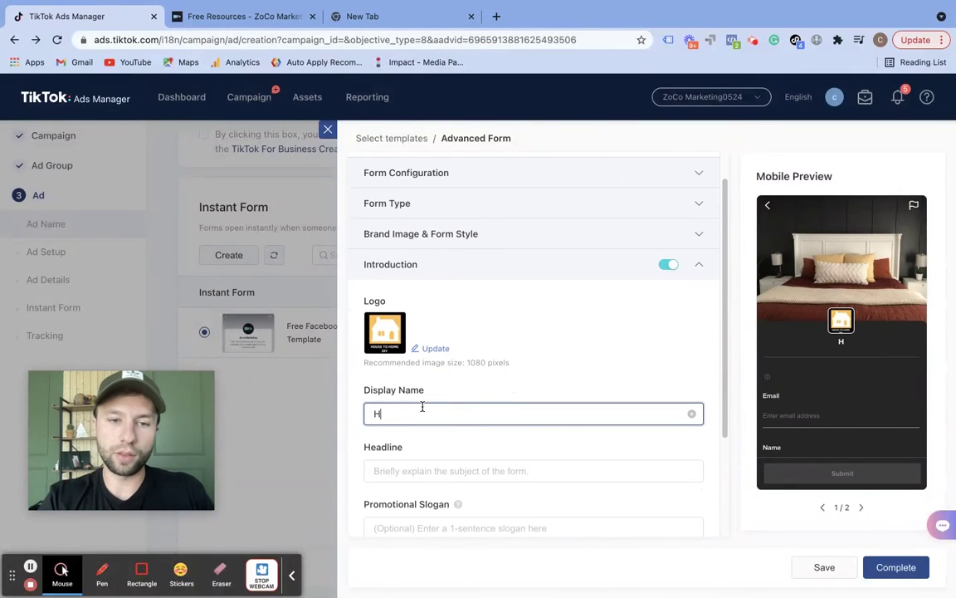
type("ouse to Home DIY")
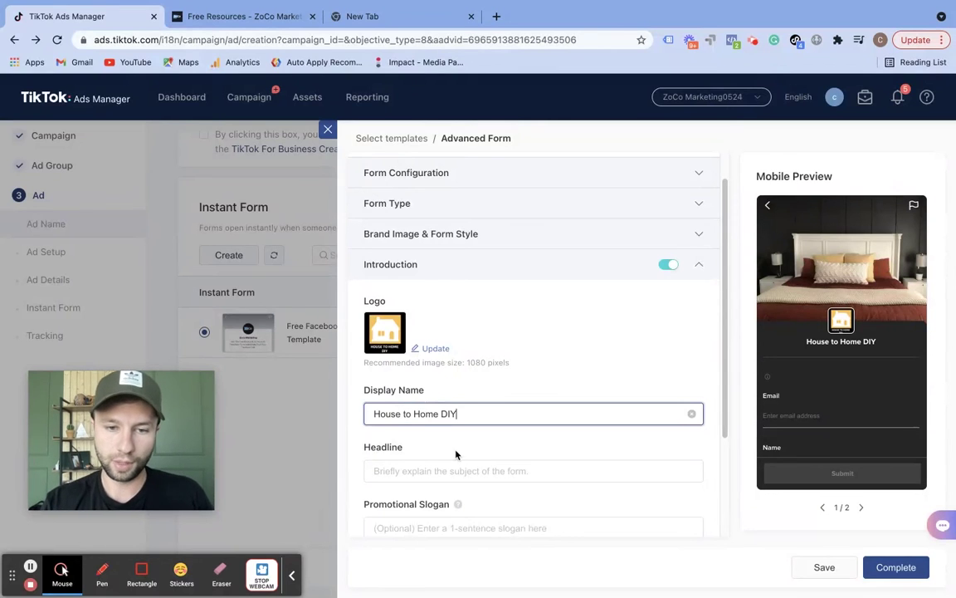
scroll(432, 440, "down", 1)
left_click(425, 432)
type("This is a long ")
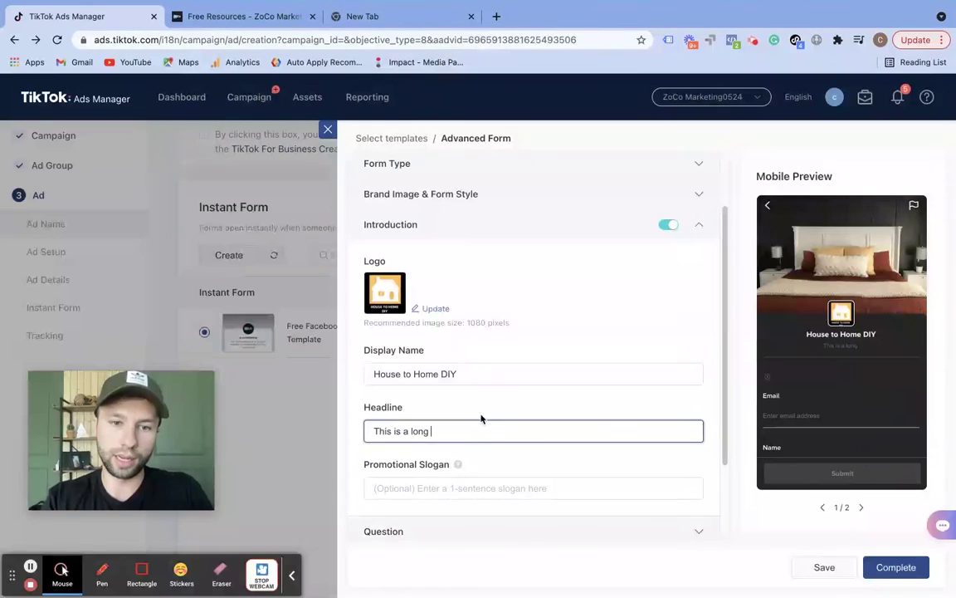
type("headline")
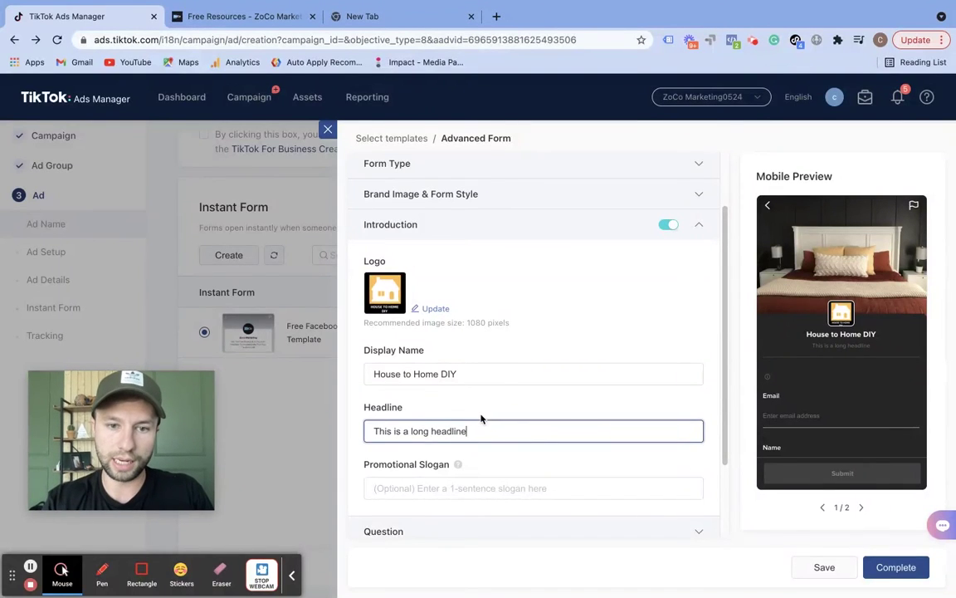
scroll(523, 431, "down", 2)
scroll(440, 422, "down", 1)
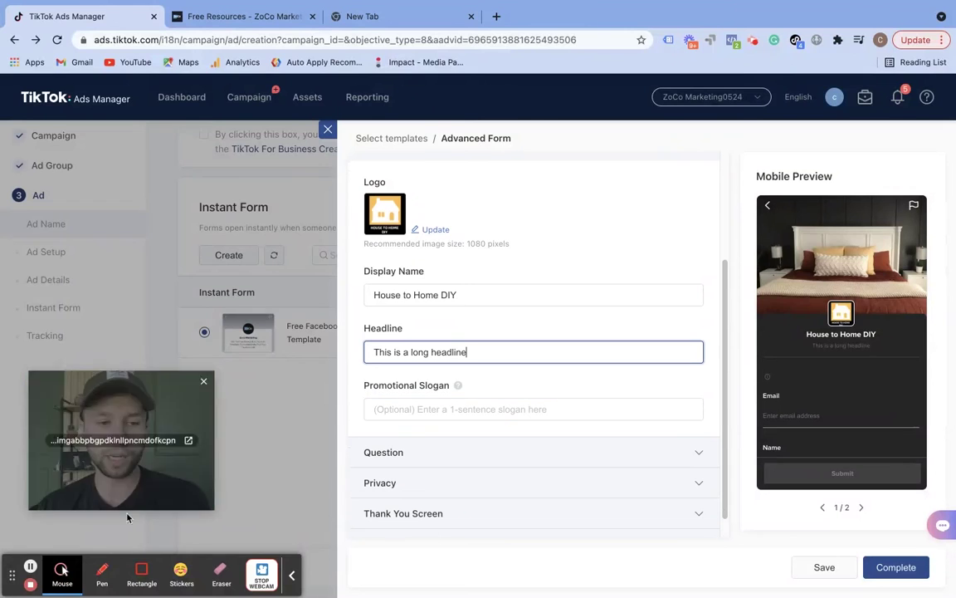
left_click(317, 456)
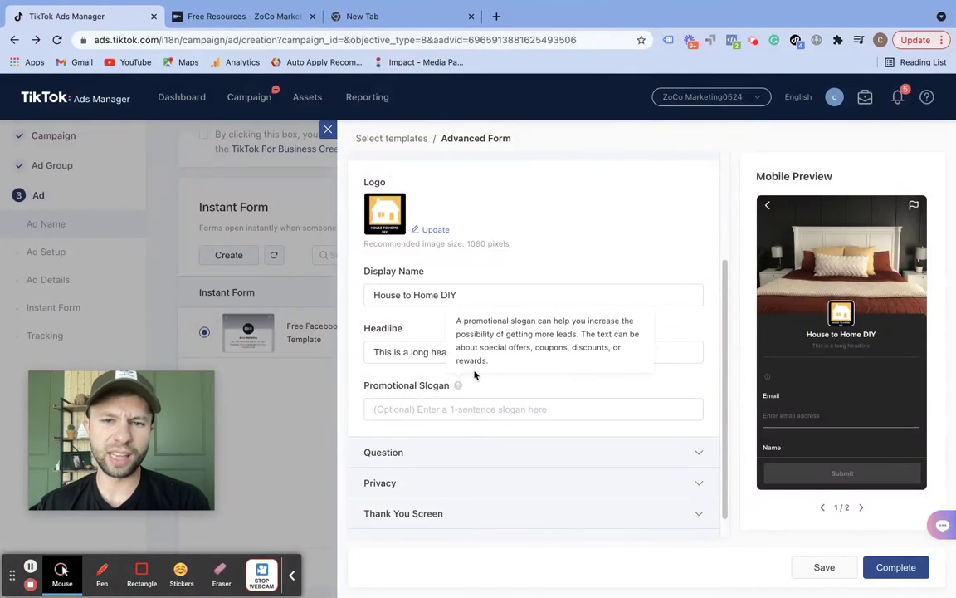
scroll(464, 405, "down", 1)
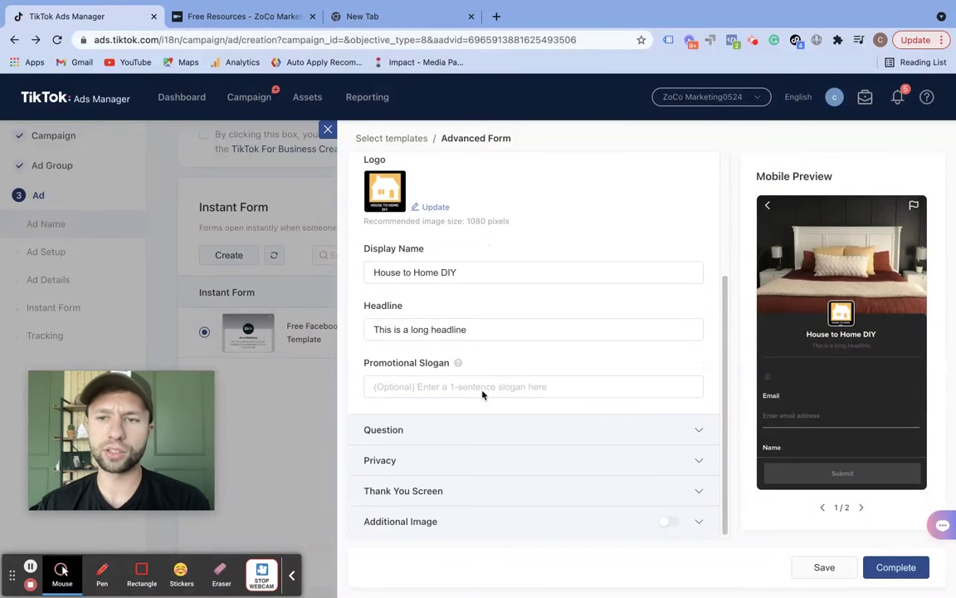
left_click(655, 435)
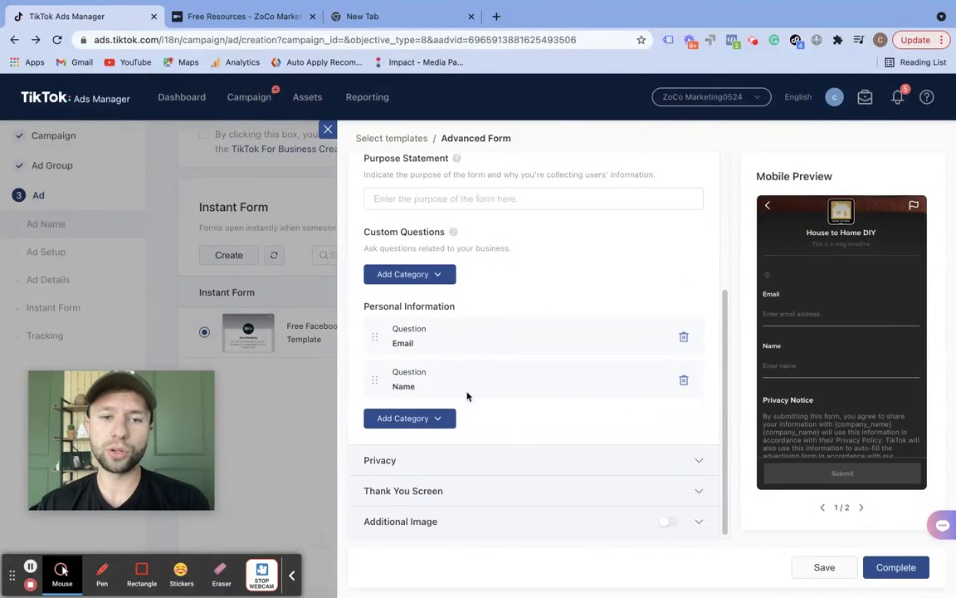
- Expand the Privacy and Thank You Screen sections to review them
left_click(625, 465)
left_click(612, 485)
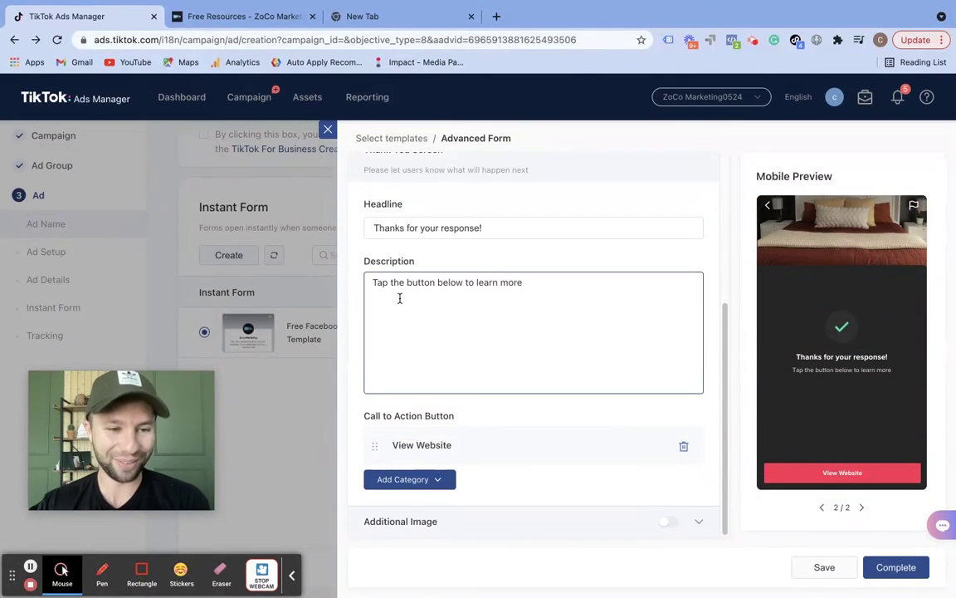
scroll(553, 254, "up", 1)
scroll(531, 299, "up", 2)
scroll(531, 357, "down", 2)
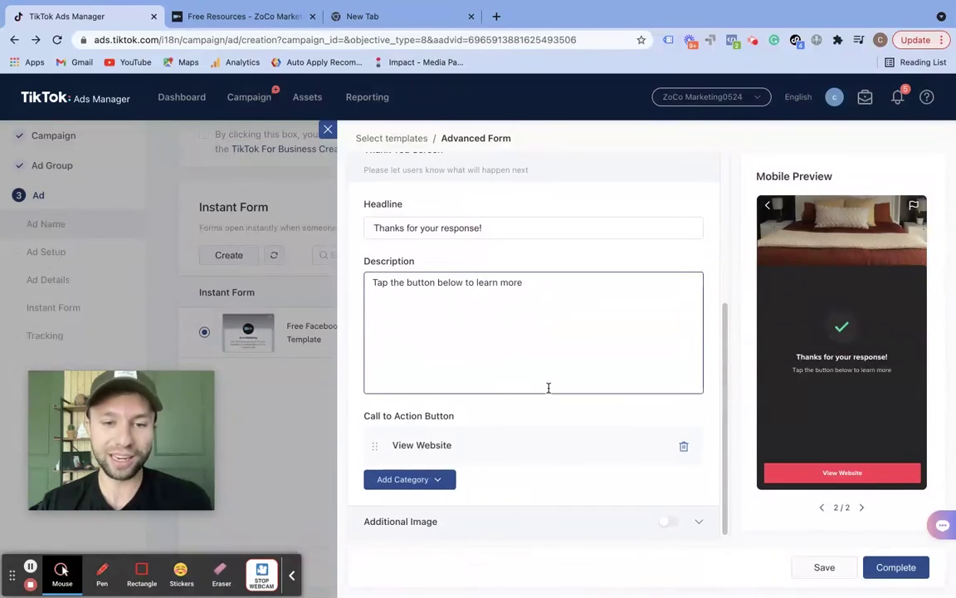
- Enable Additional Image with Bedroom Makeover DIY.png, accept its crop, and save the draft
left_click(696, 517)
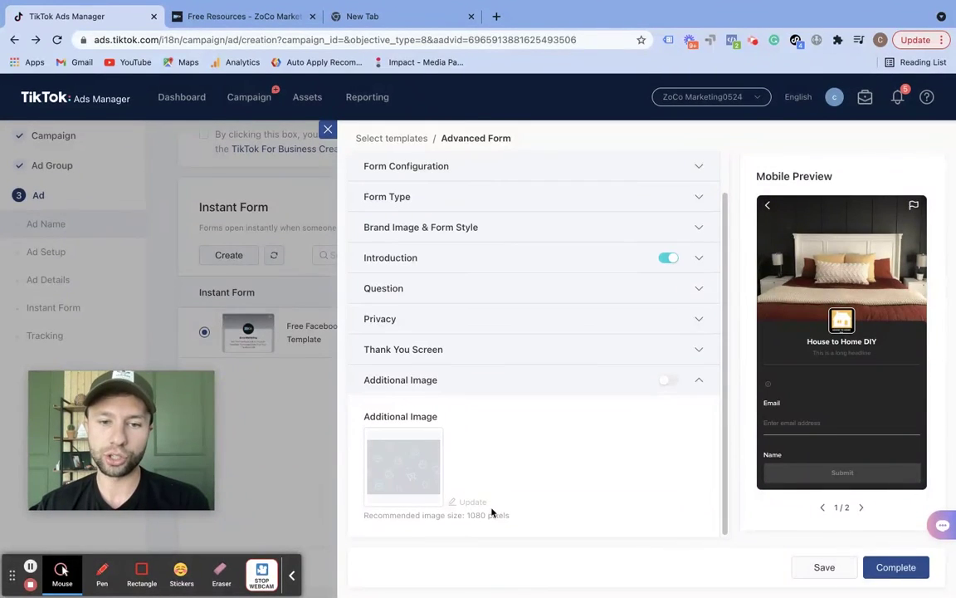
left_click(666, 383)
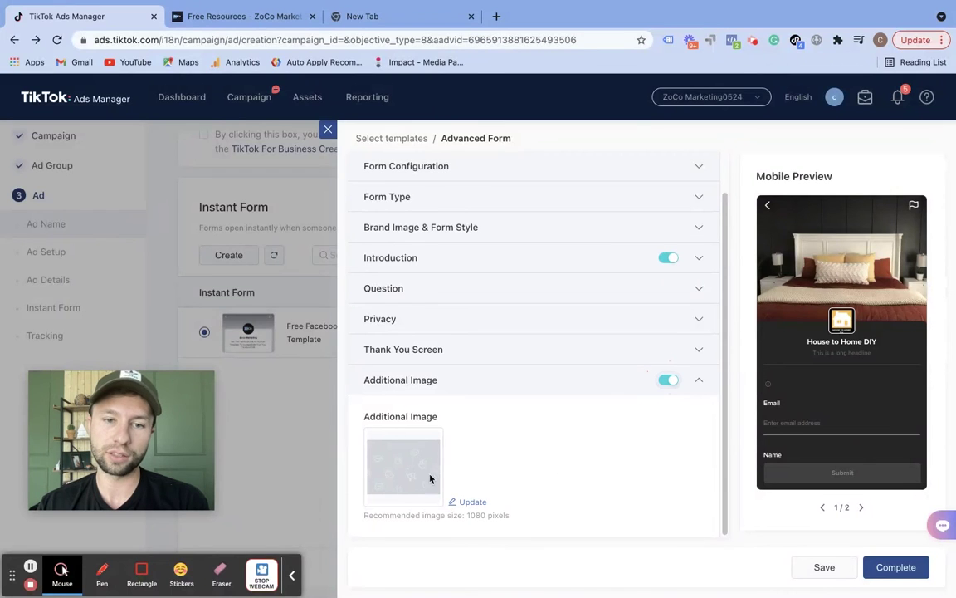
left_click(470, 503)
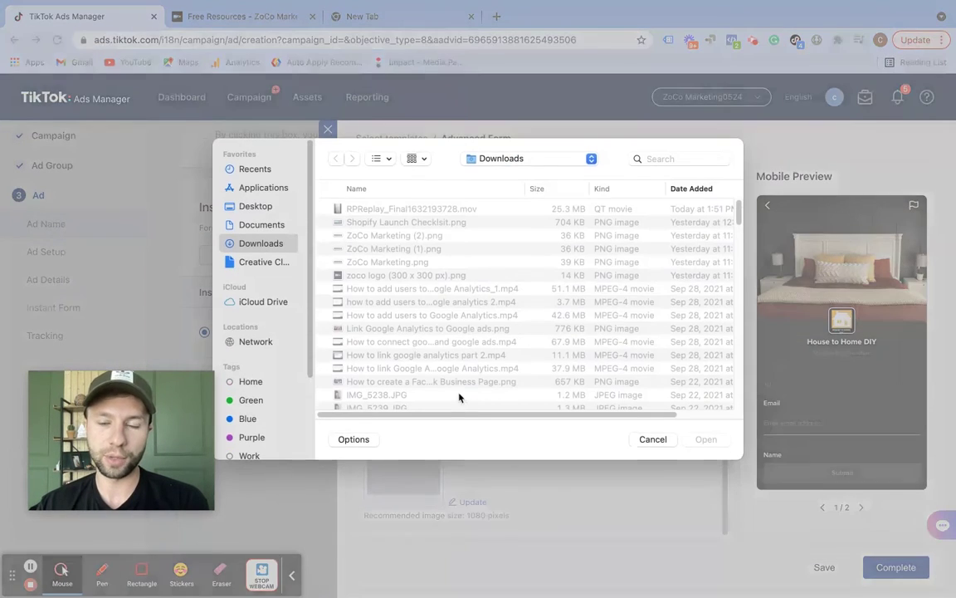
scroll(424, 353, "down", 10)
scroll(431, 355, "down", 1)
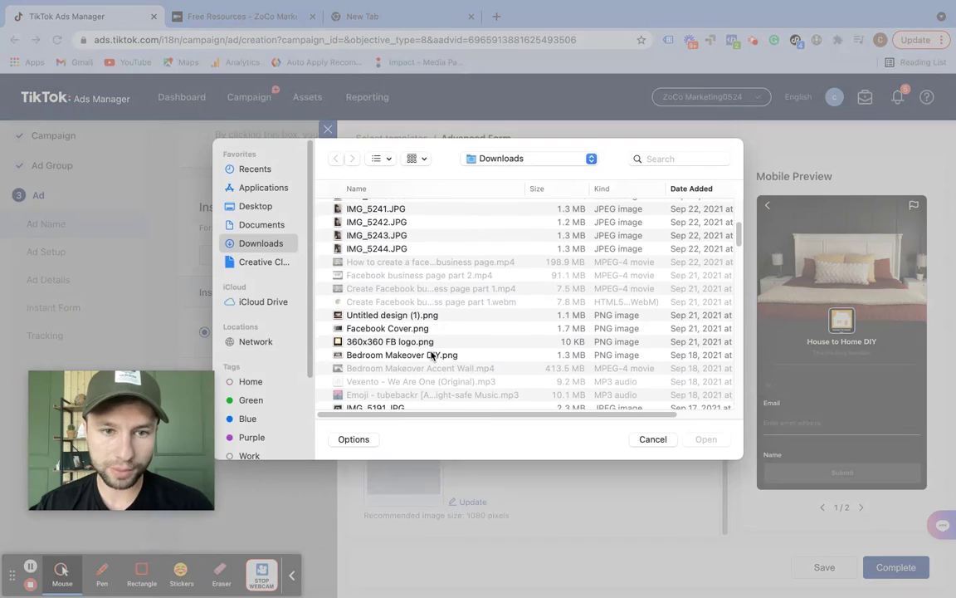
left_click(374, 355)
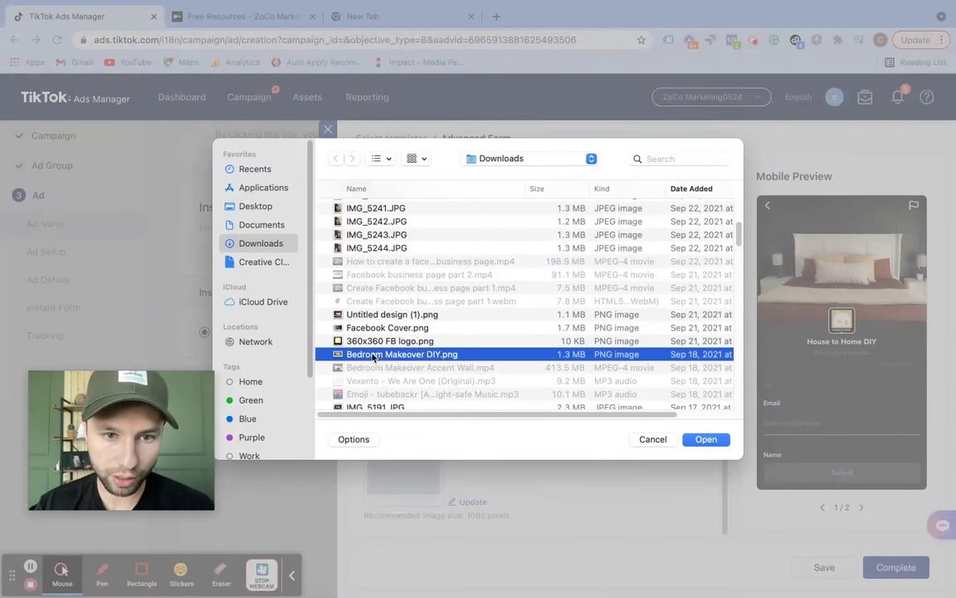
left_click(704, 439)
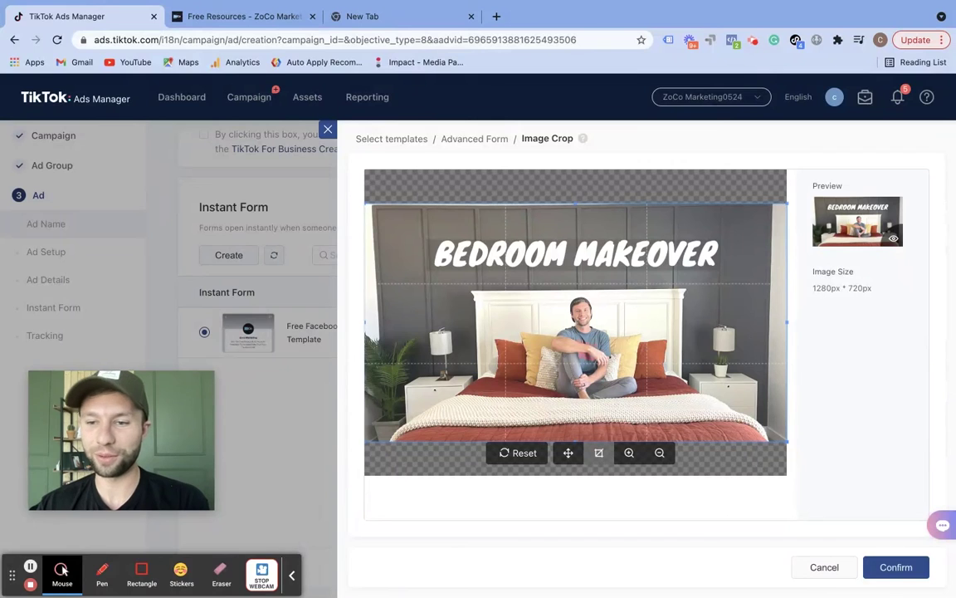
left_click(895, 567)
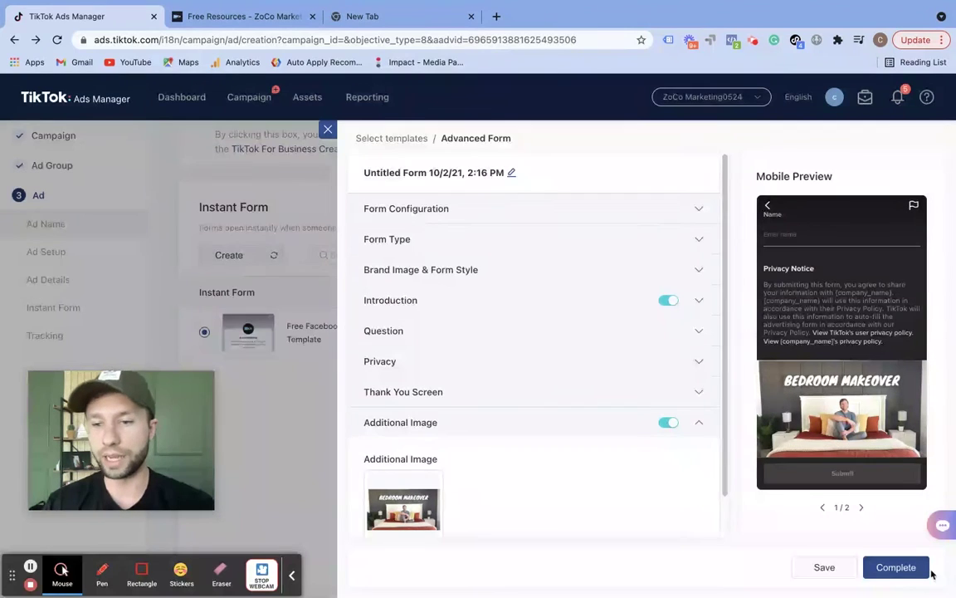
left_click(823, 567)
- Review the flagged Question, Privacy and Thank You Screen sections, then close the Advanced Form editor
left_click(897, 569)
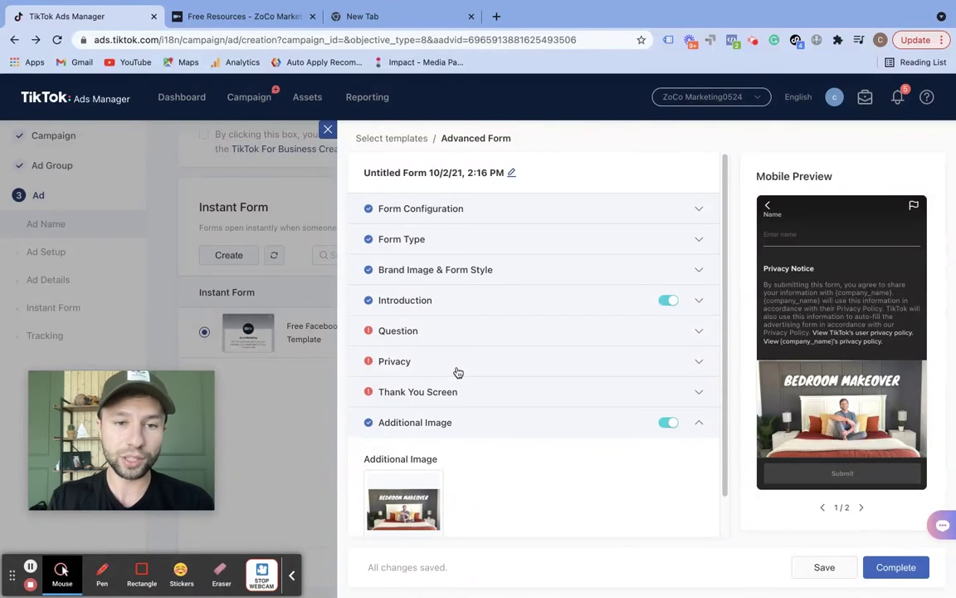
left_click(469, 333)
left_click(473, 338)
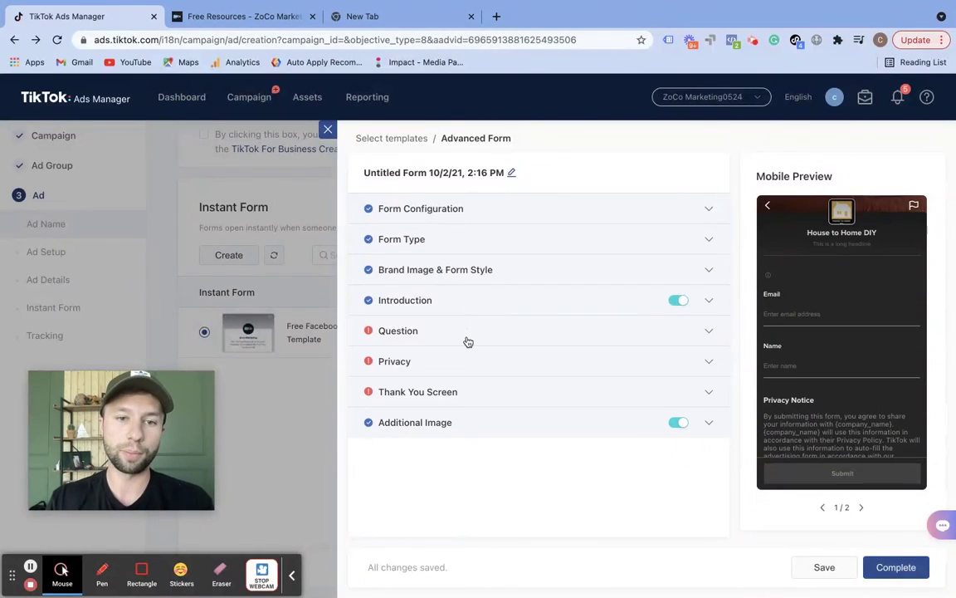
left_click(468, 360)
left_click(498, 365)
left_click(474, 392)
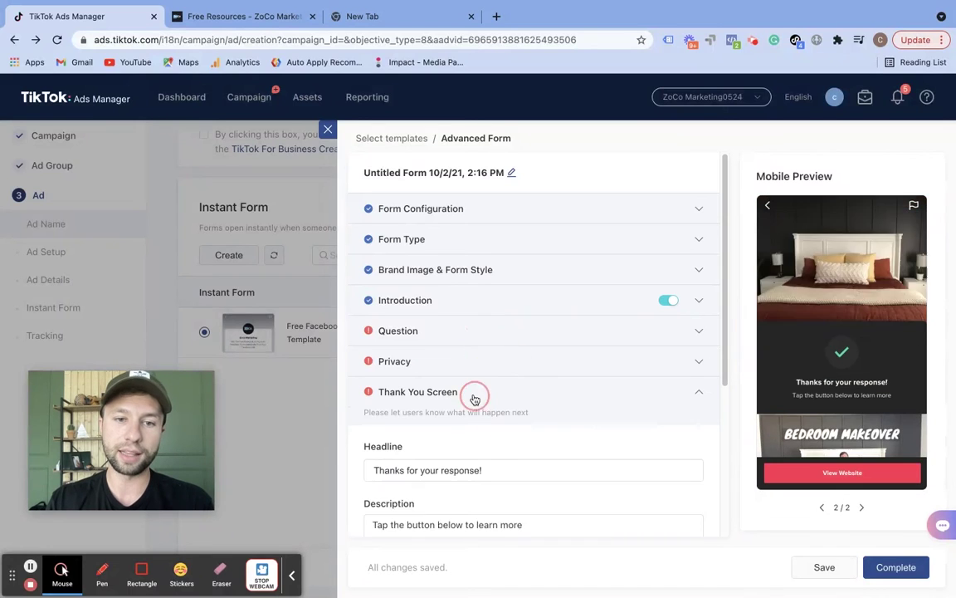
scroll(531, 408, "down", 1)
left_click(619, 296)
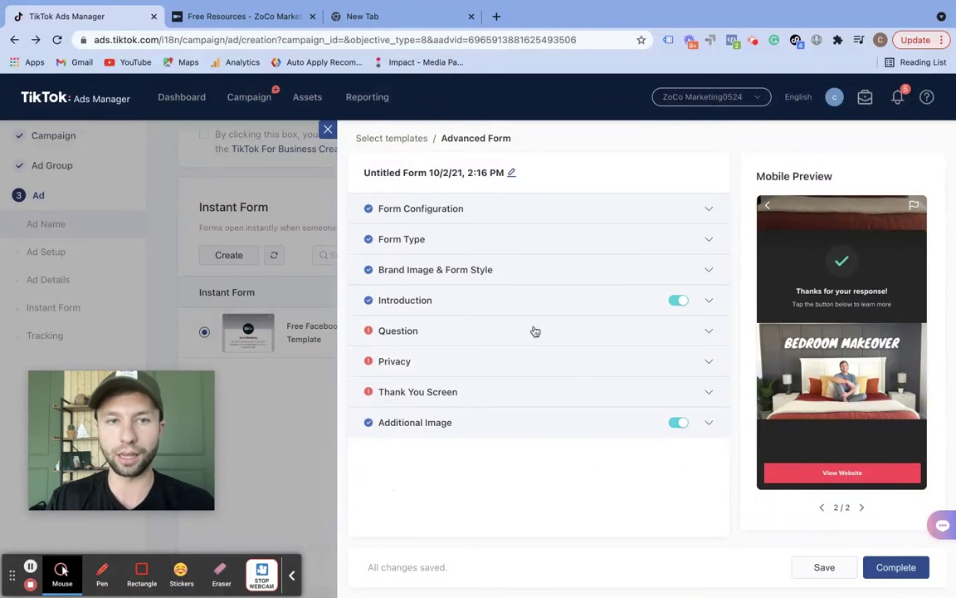
left_click(328, 131)
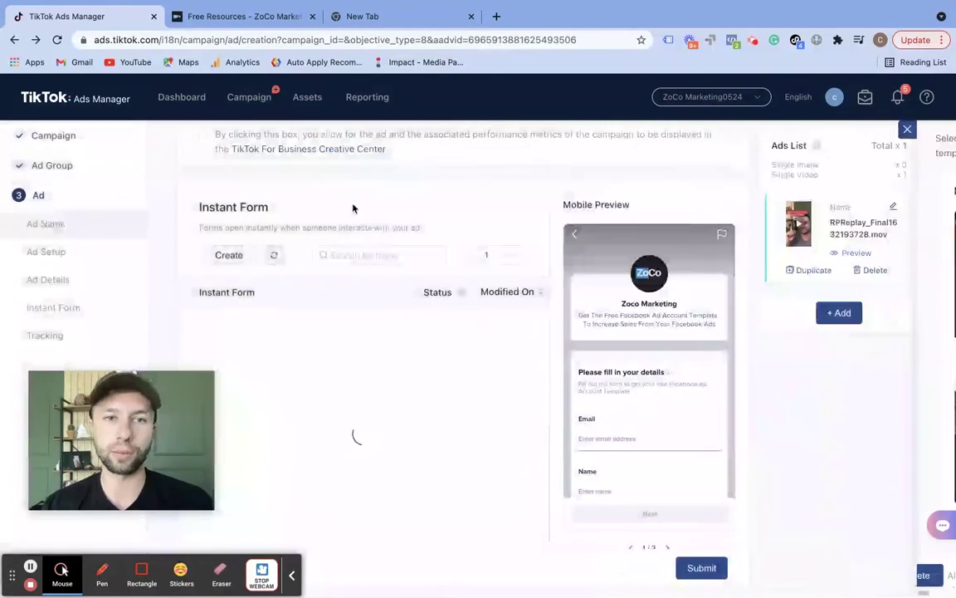
- Select Free Facebook Ad Account Template as the ad's instant form and review the ad setup
scroll(534, 387, "down", 3)
scroll(386, 348, "up", 2)
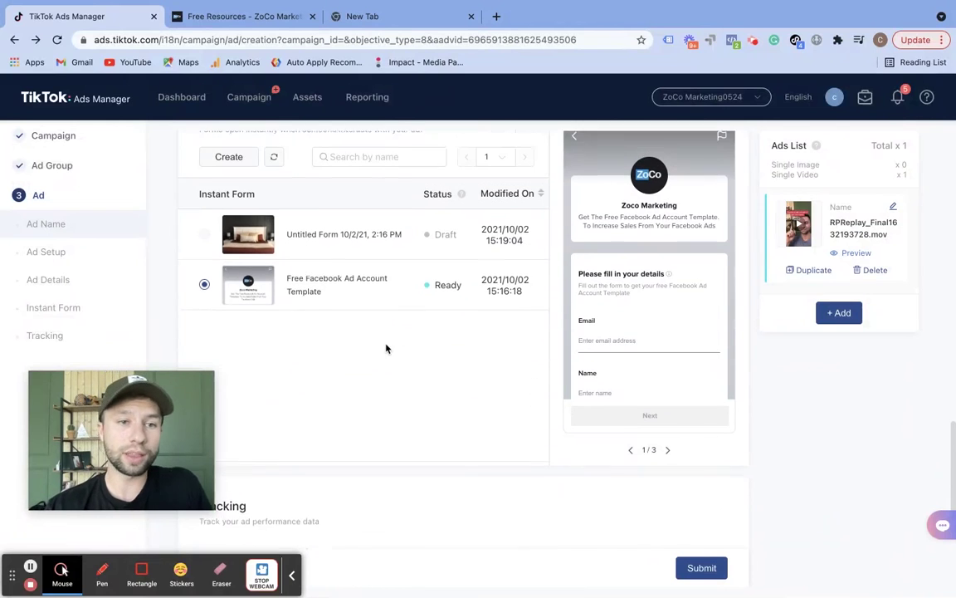
mouse_move(249, 273)
left_click(268, 320)
scroll(340, 355, "down", 1)
scroll(519, 243, "up", 8)
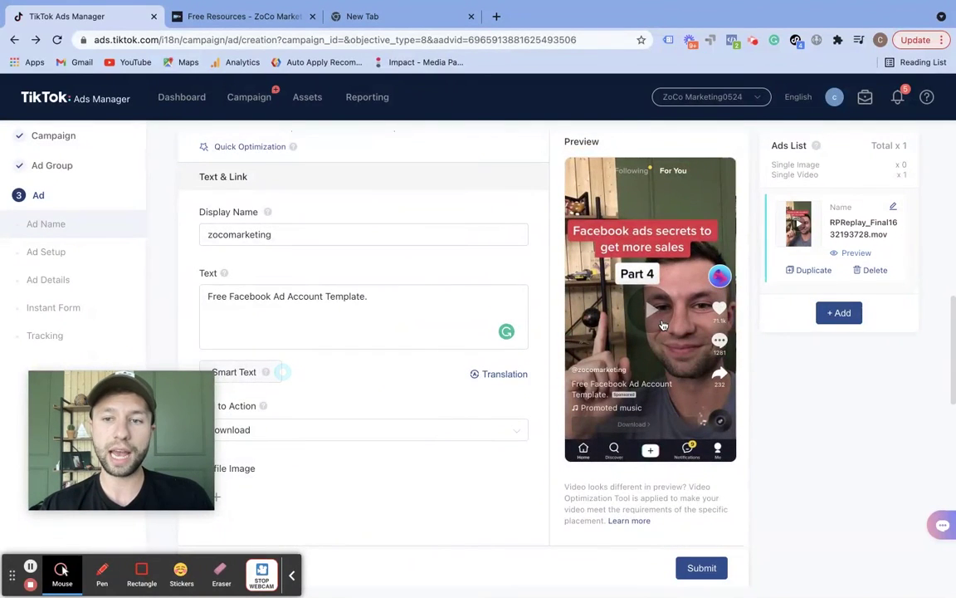
scroll(662, 325, "down", 8)
scroll(662, 324, "down", 4)
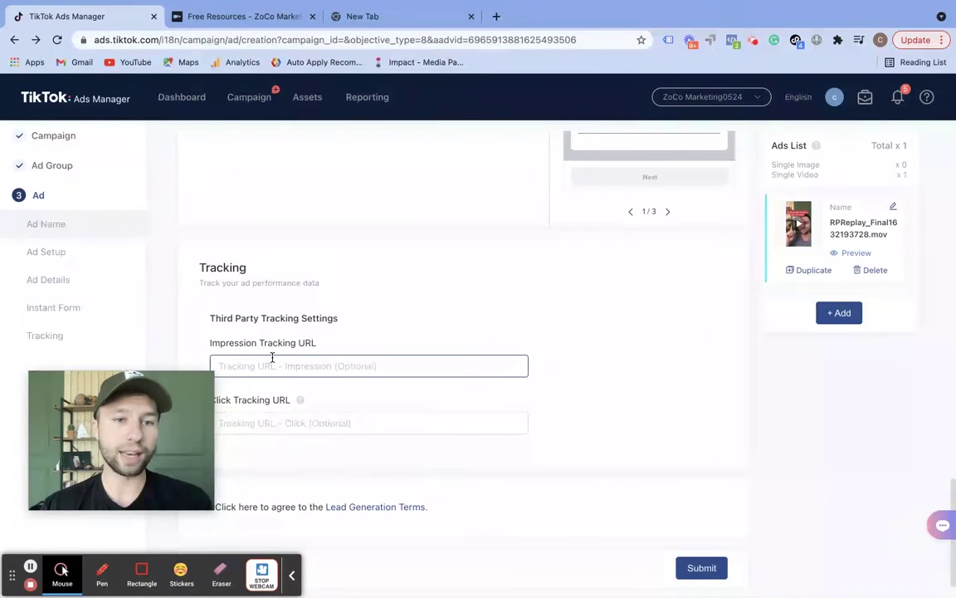
left_click_drag(156, 370, 134, 377)
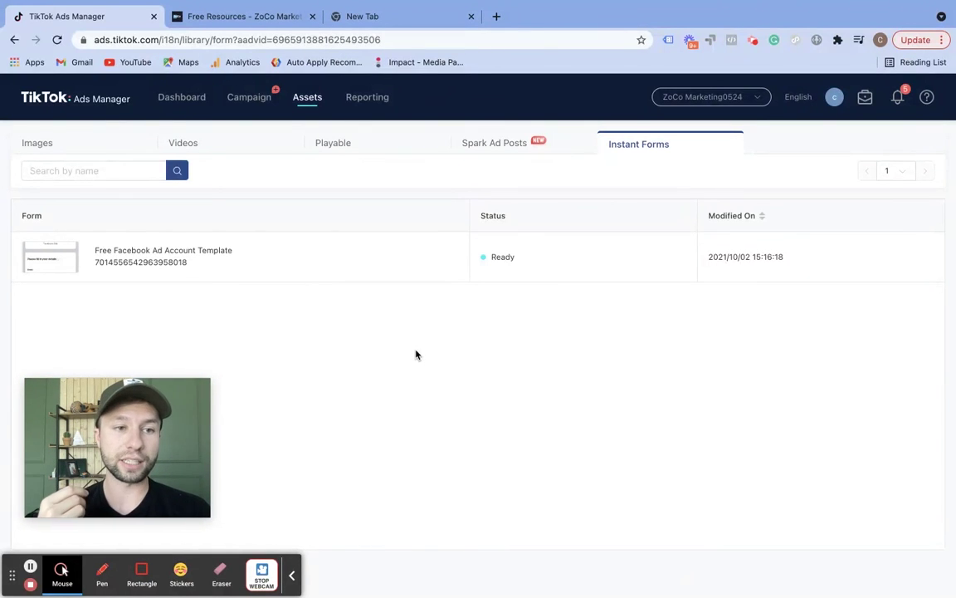
mouse_move(329, 259)
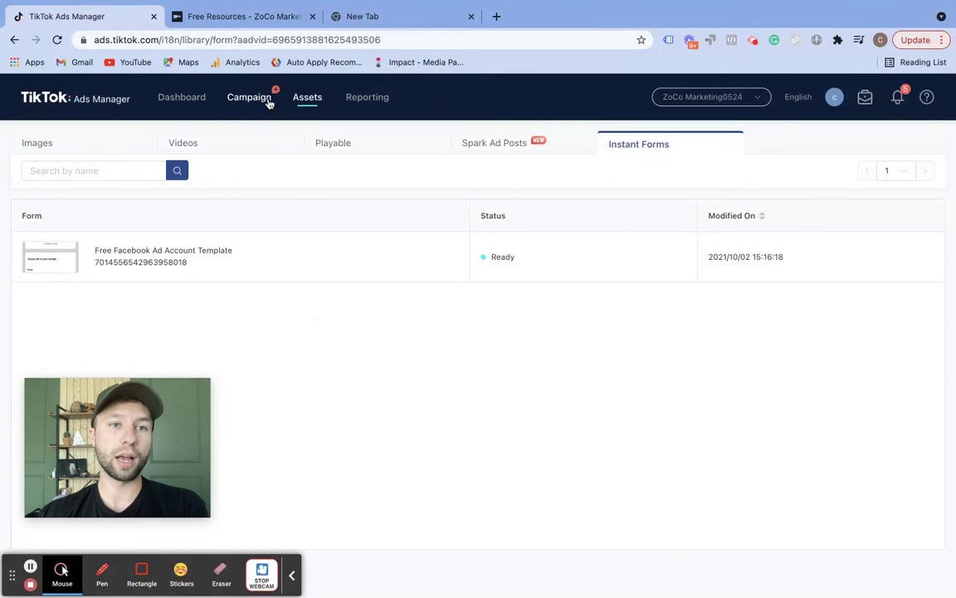
mouse_move(296, 101)
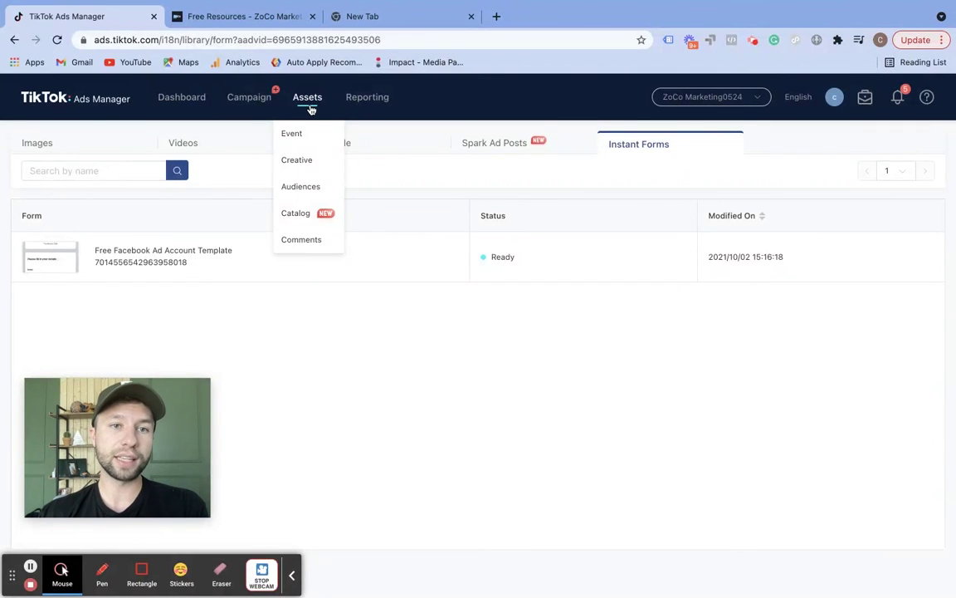
left_click(300, 161)
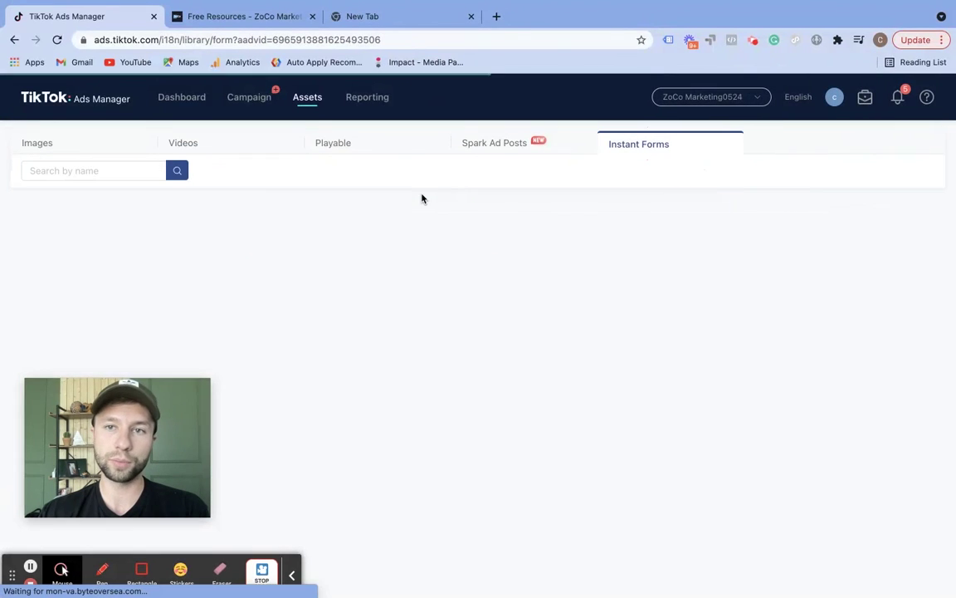
mouse_move(98, 272)
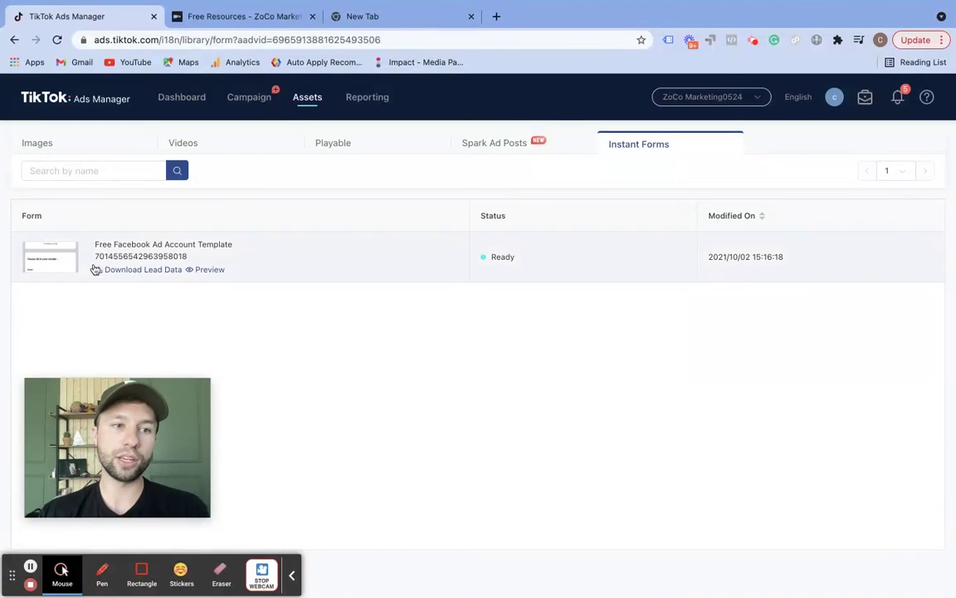